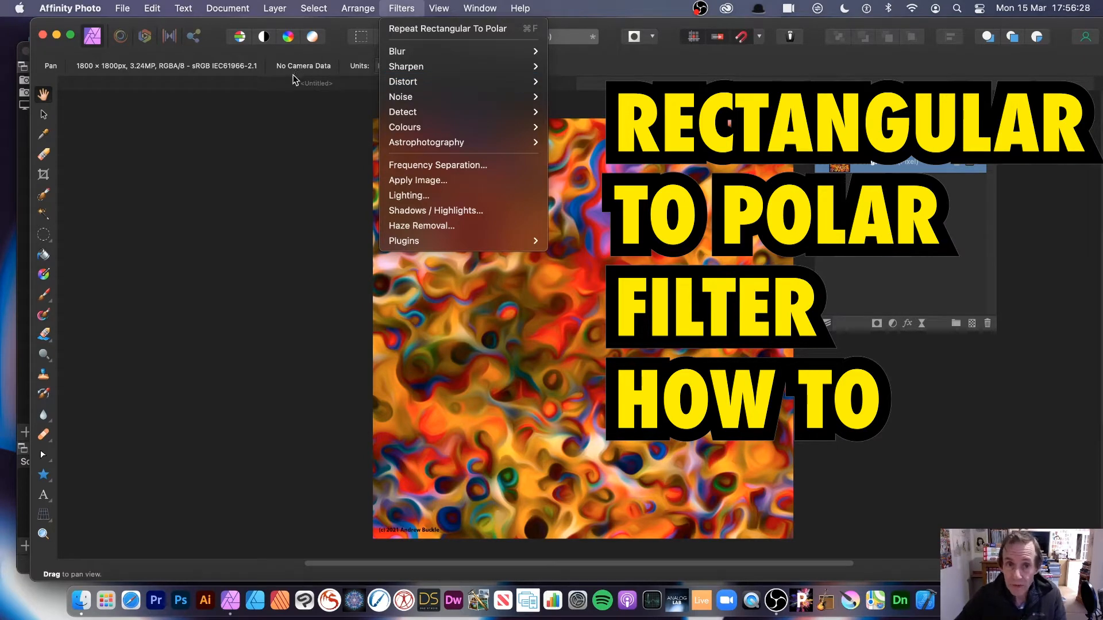
# - Try the Rectangular To Polar distort filter on the whole image, and undo it
pyautogui.moveTo(462, 85)
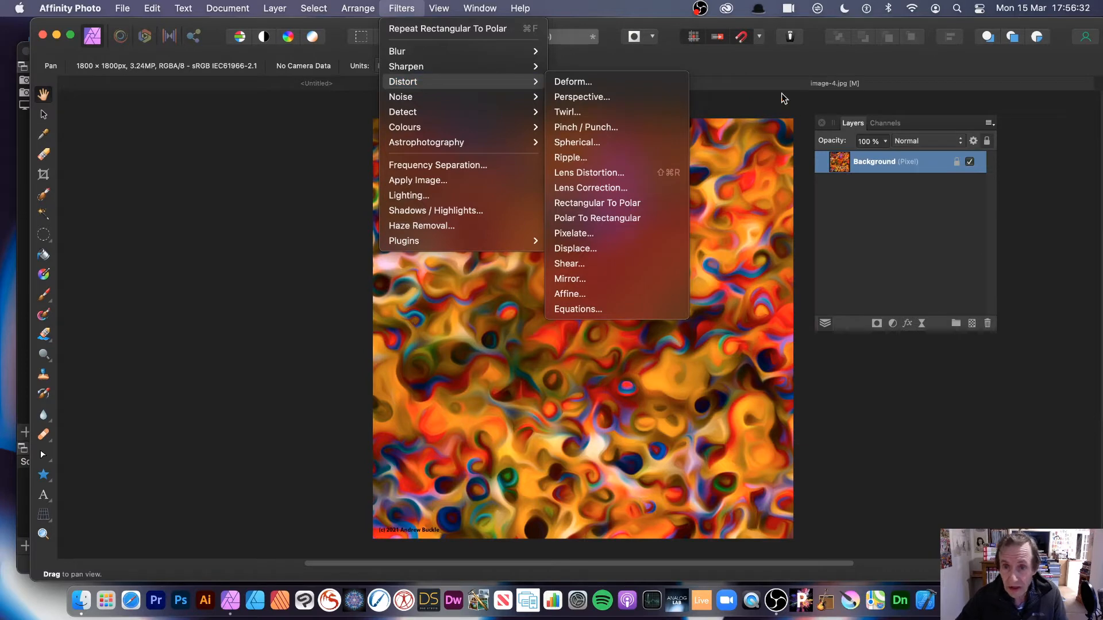
pyautogui.click(762, 80)
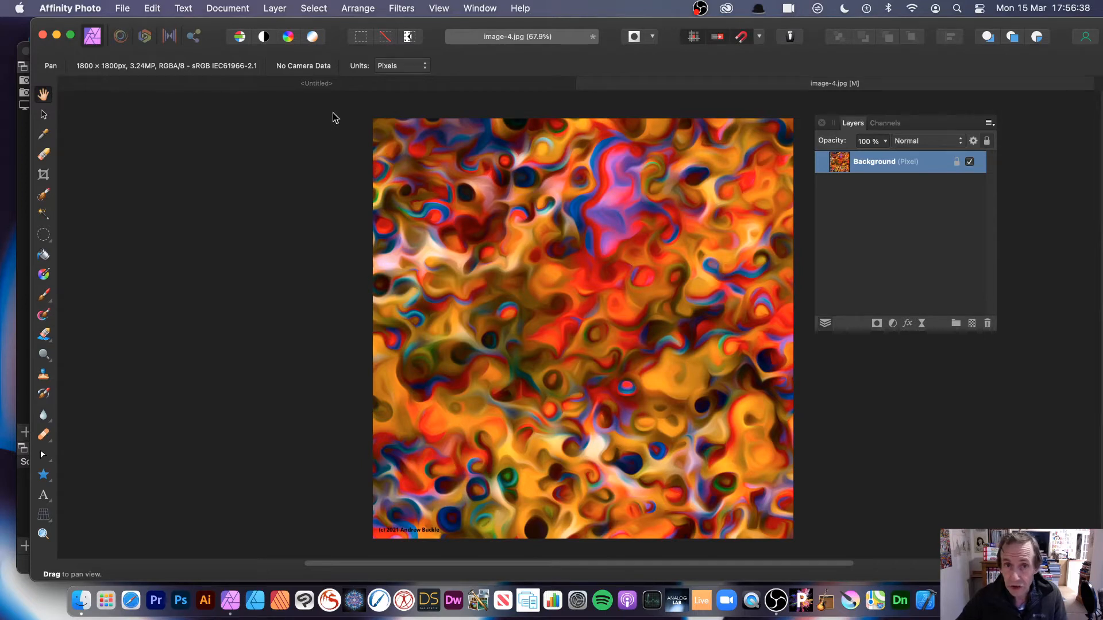
pyautogui.click(403, 8)
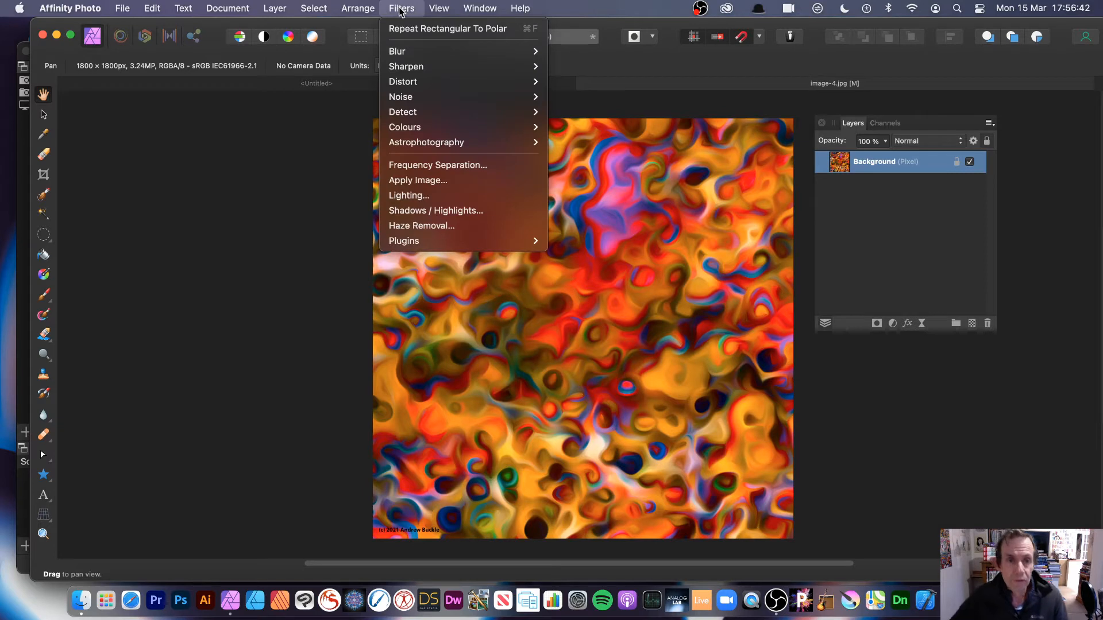
pyautogui.moveTo(405, 82)
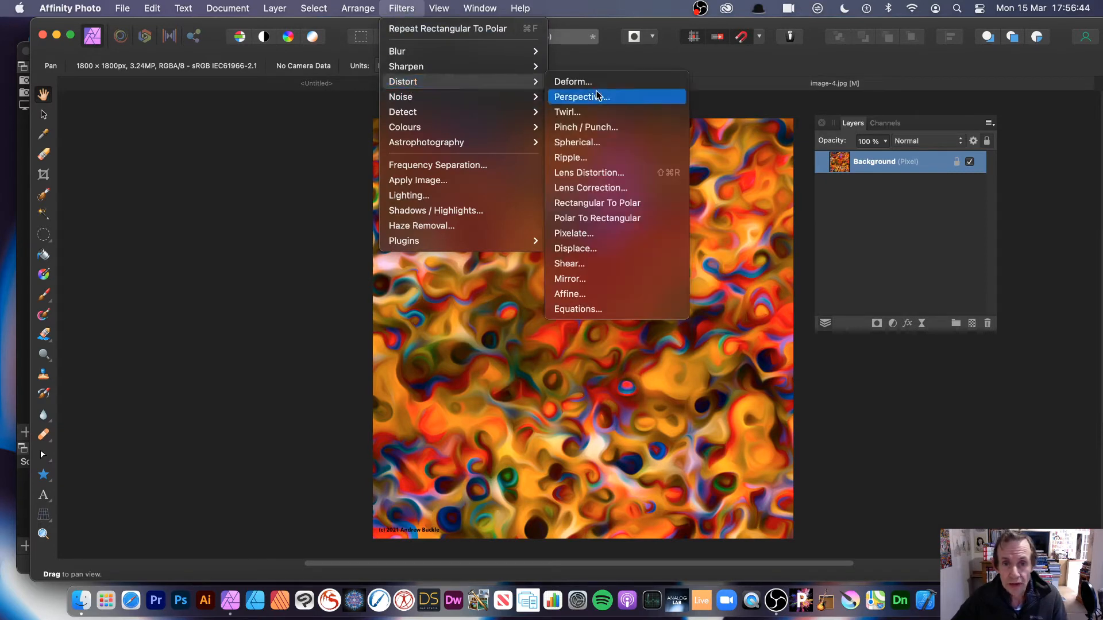
pyautogui.click(596, 205)
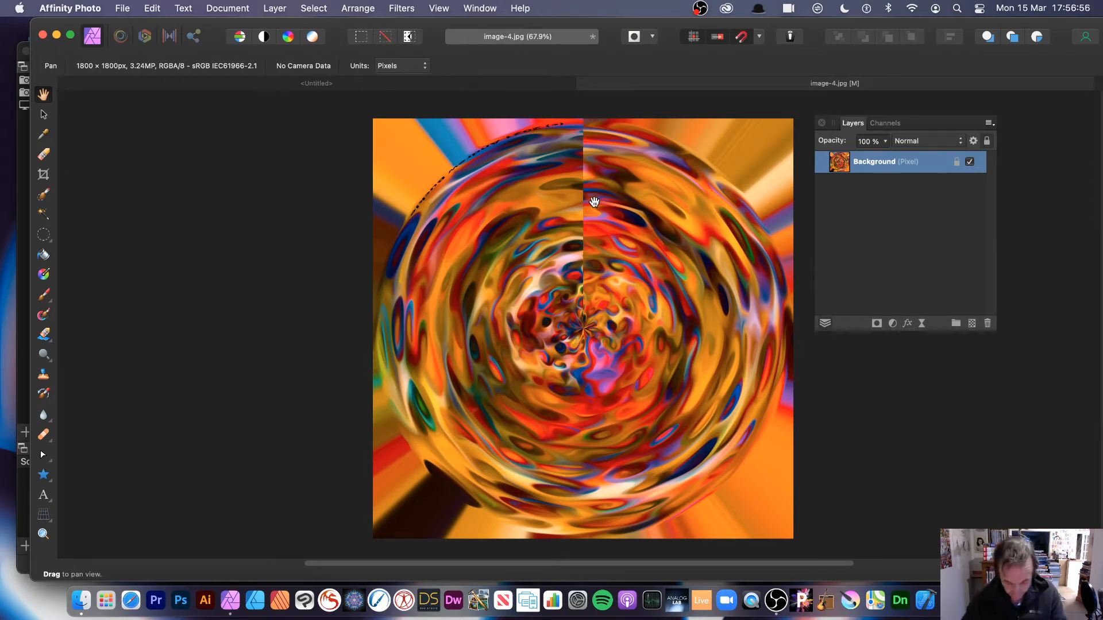
pyautogui.press('super+z')
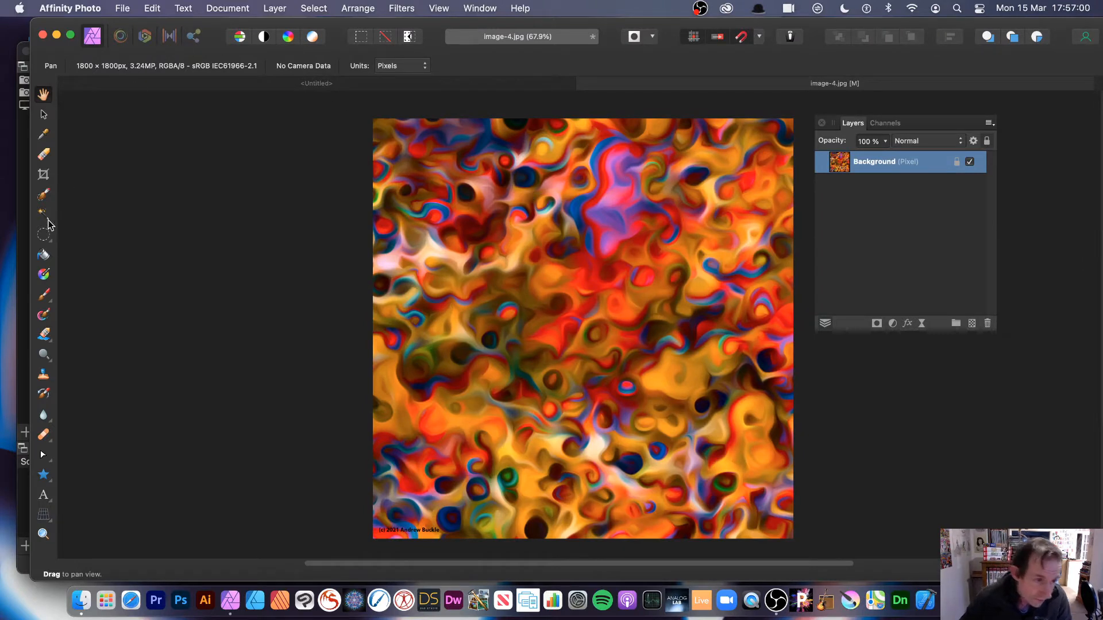
# - Draw a near-circular elliptical marquee selection over the upper-left part of the image
pyautogui.click(44, 236)
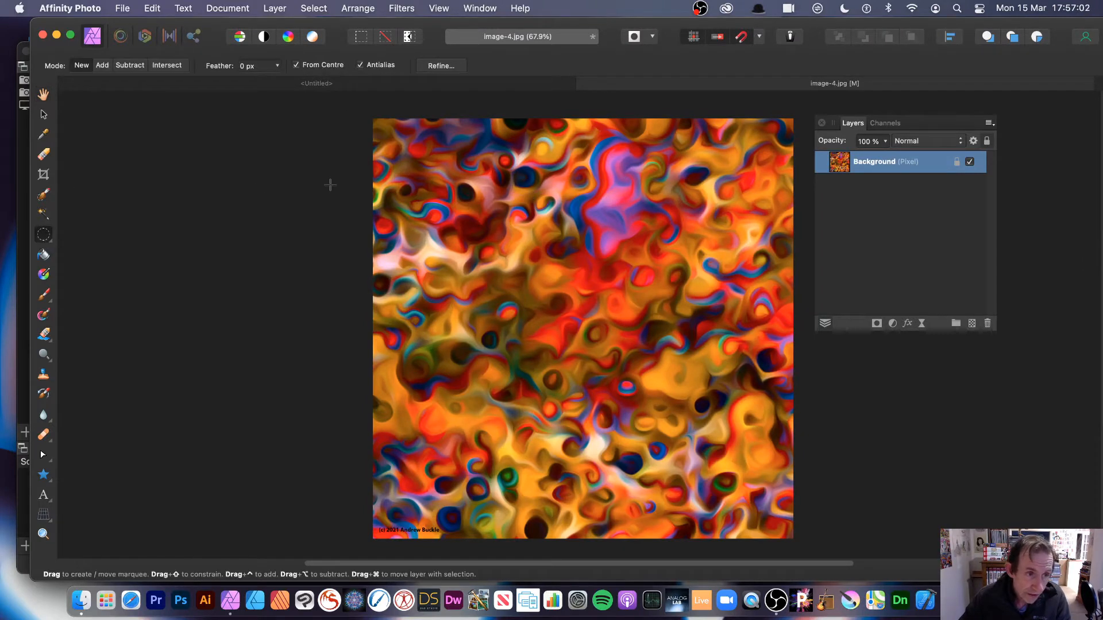
pyautogui.click(44, 238)
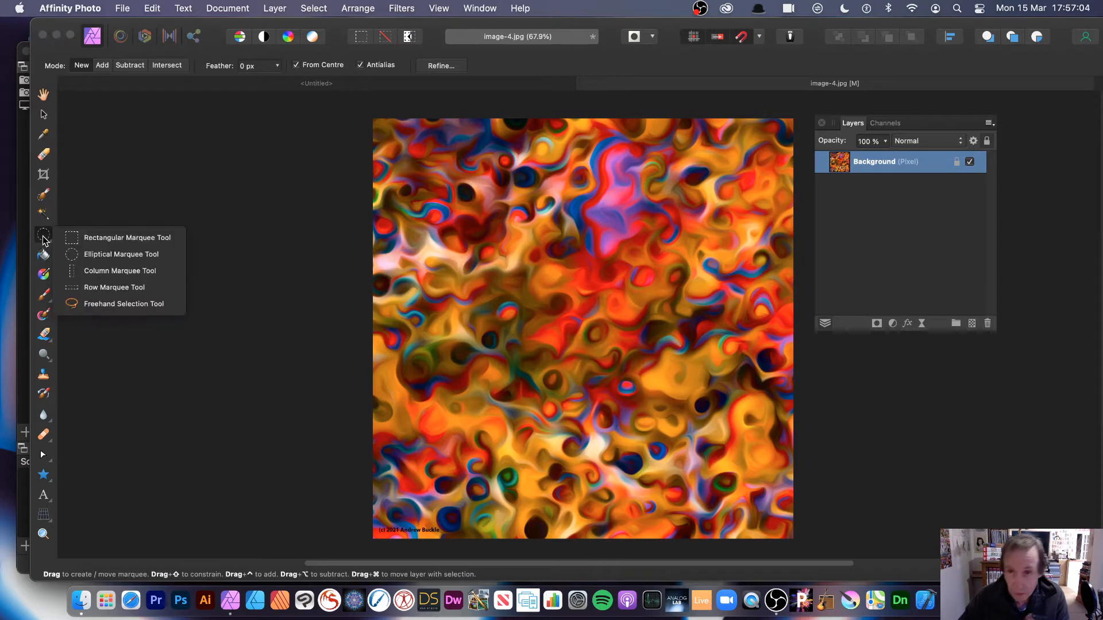
pyautogui.click(120, 255)
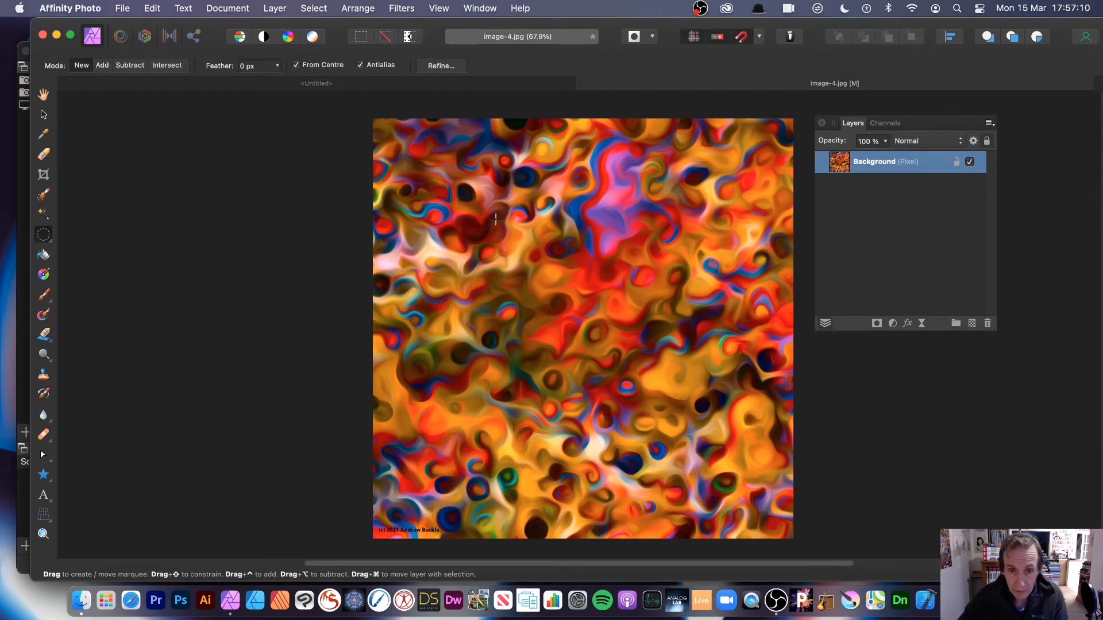
pyautogui.moveTo(496, 220); pyautogui.dragTo(576, 303)
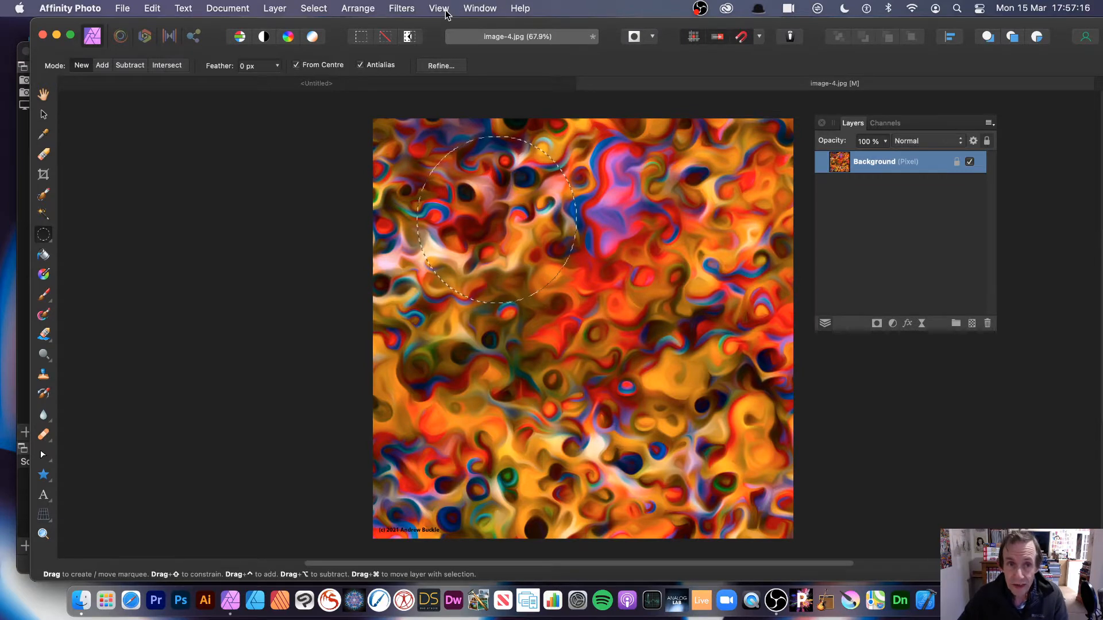
# - Try the Rectangular To Polar filter on the circular selection, undo it, and clear the selection
pyautogui.click(405, 9)
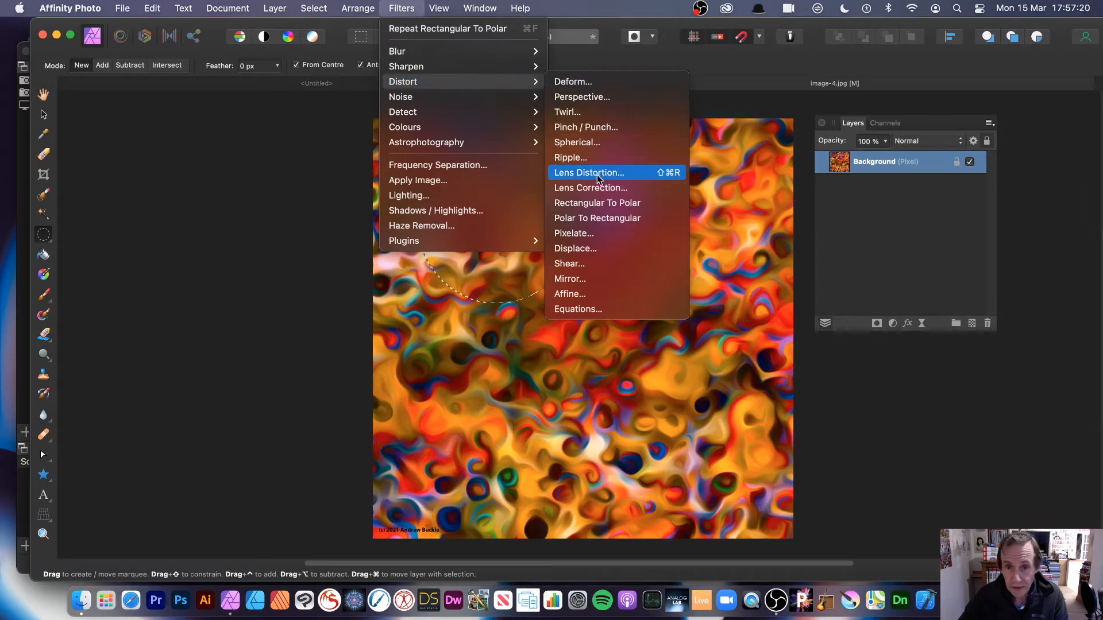
pyautogui.click(603, 206)
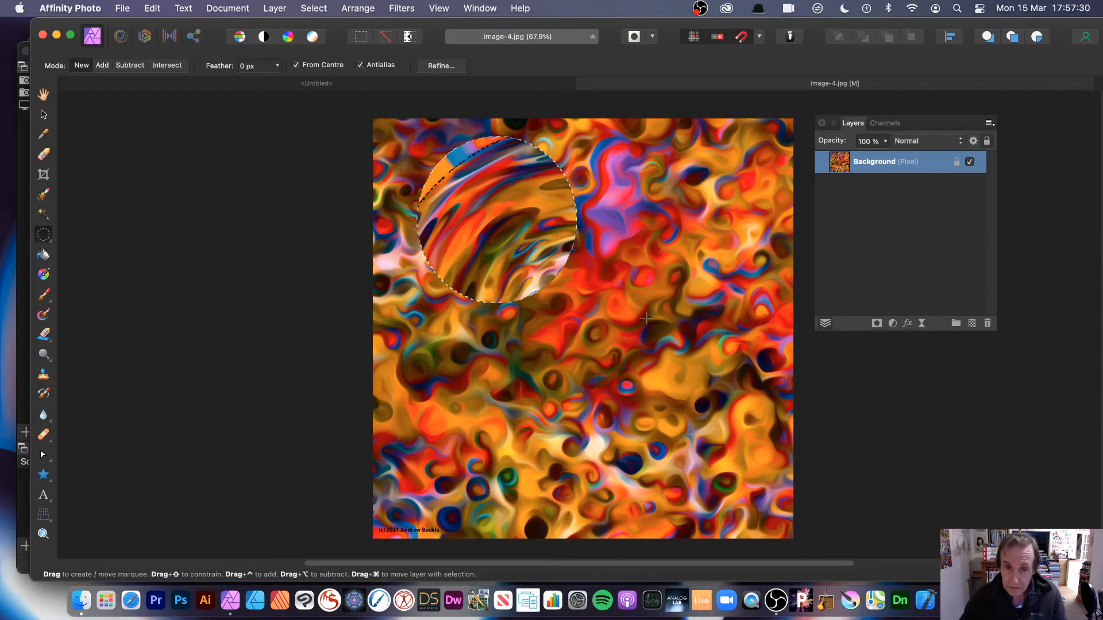
pyautogui.press('super+z')
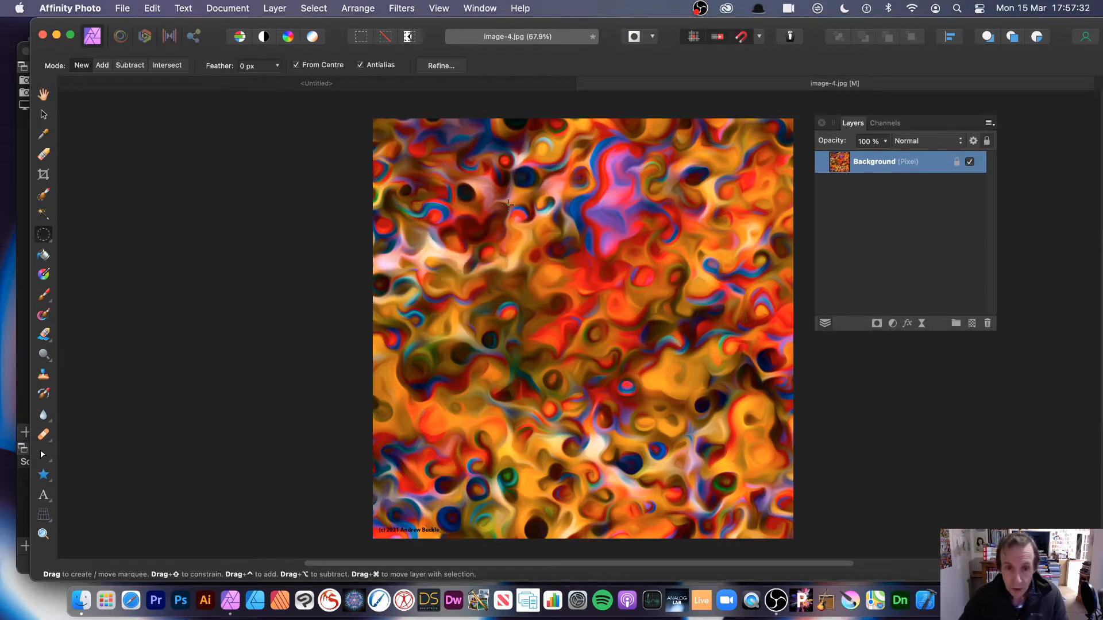
pyautogui.press('super+d')
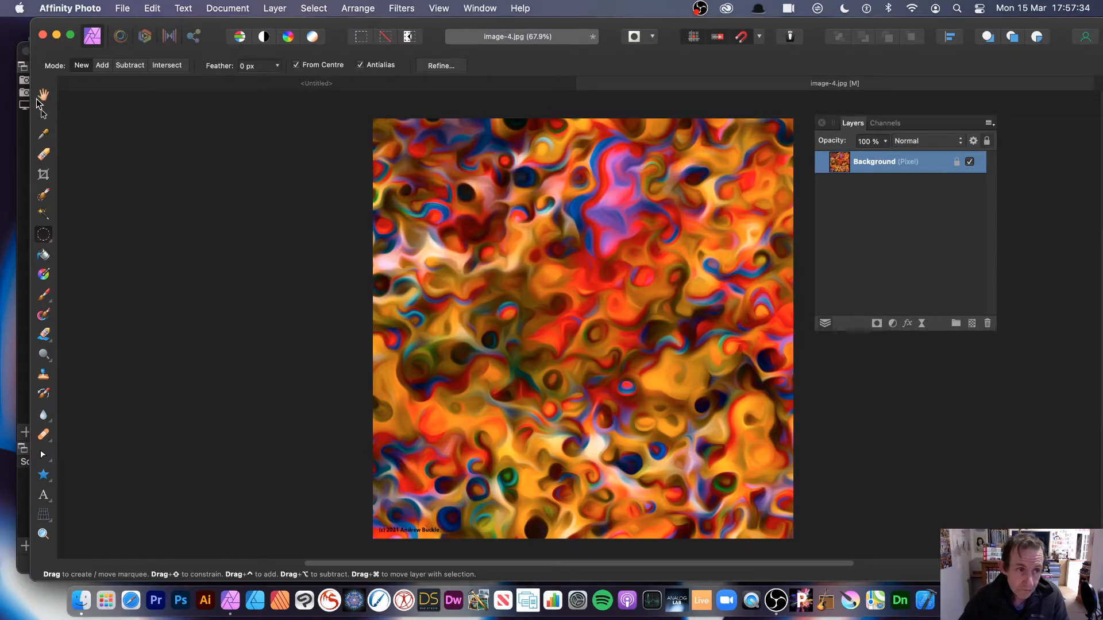
# - Copy a rectangular marquee area from the image's upper-left part to a new layer and deselect
pyautogui.click(50, 240)
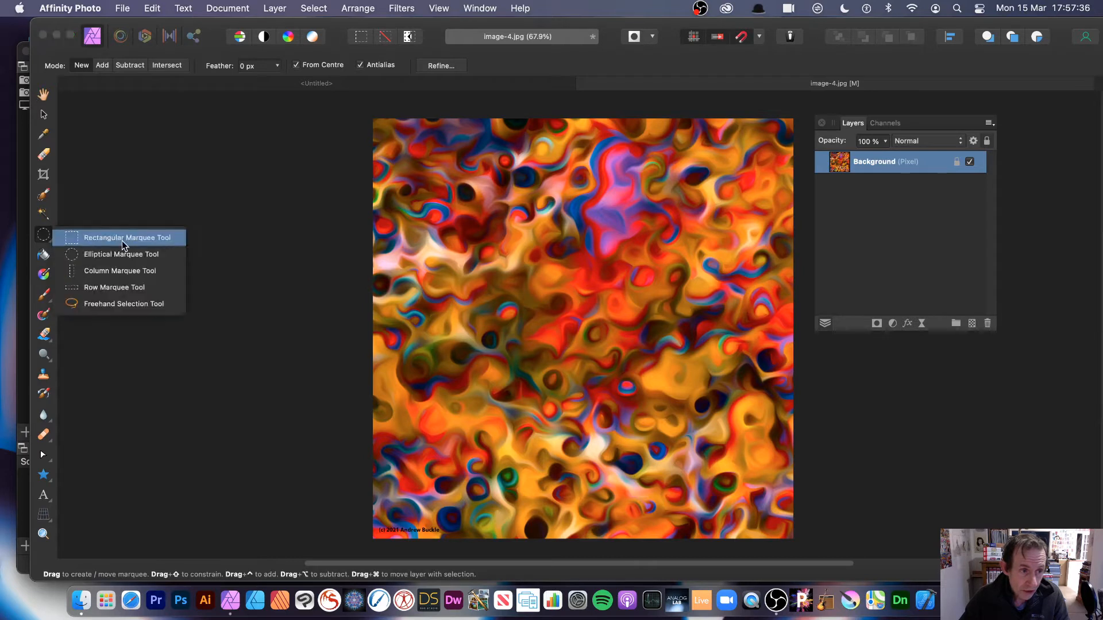
pyautogui.click(87, 237)
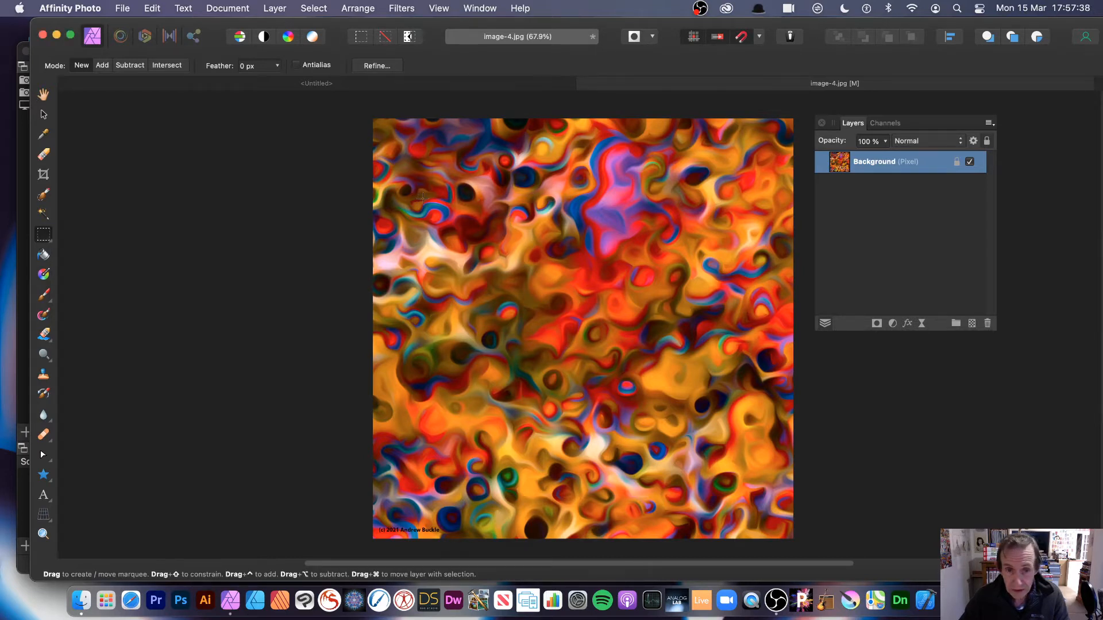
pyautogui.moveTo(418, 192)
pyautogui.mouseDown()
pyautogui.moveTo(465, 193)
pyautogui.moveTo(617, 238)
pyautogui.moveTo(613, 333)
pyautogui.mouseUp()
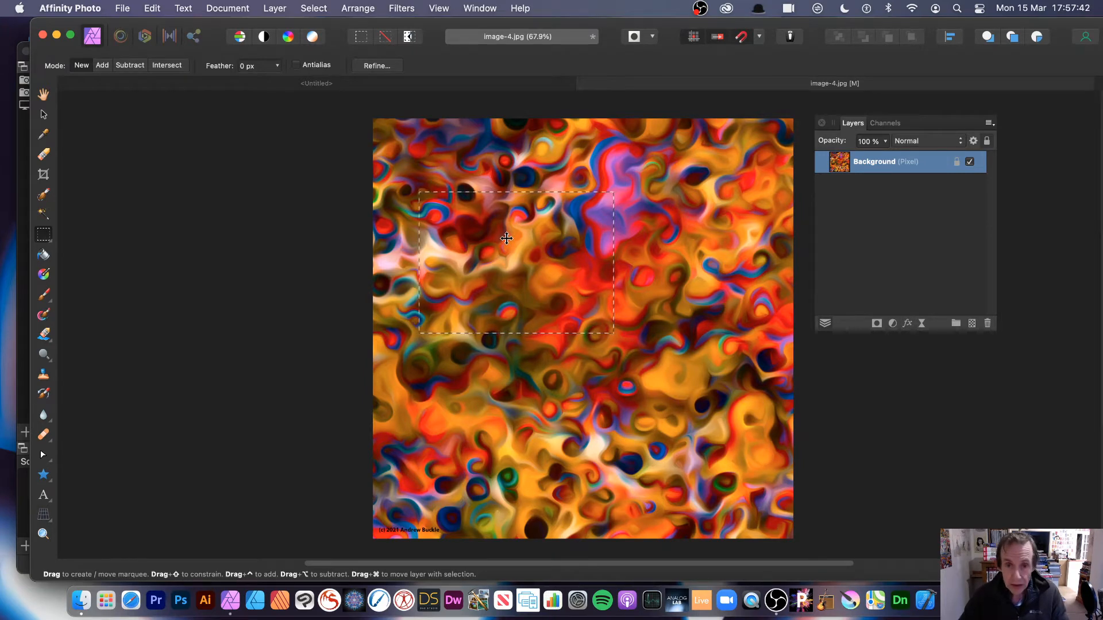
pyautogui.press('super+j')
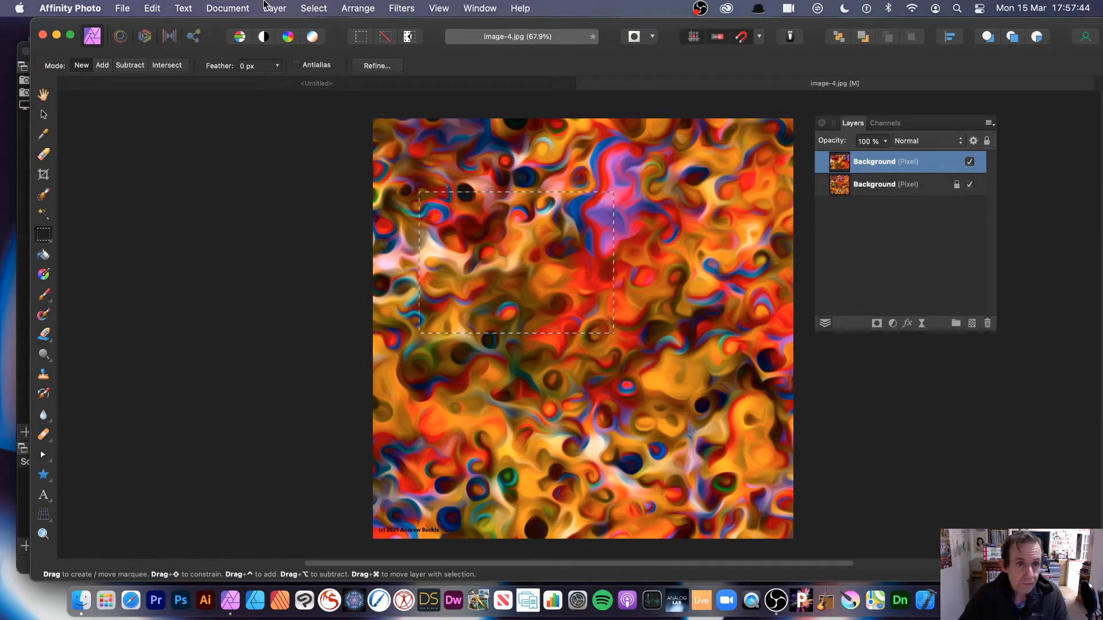
pyautogui.click(314, 8)
pyautogui.click(321, 38)
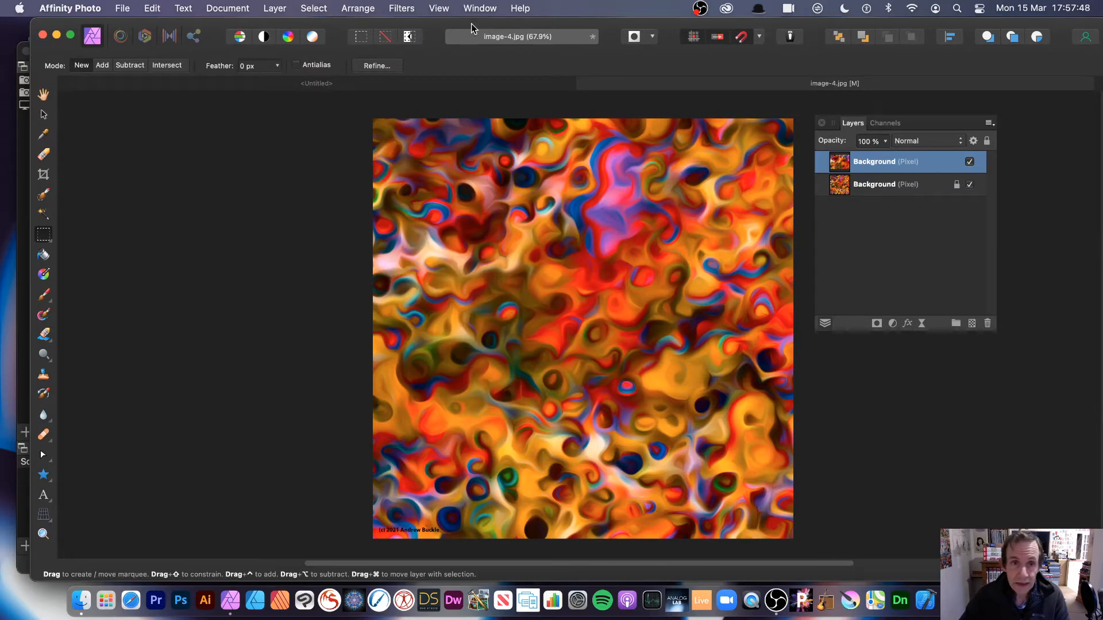
pyautogui.click(438, 8)
pyautogui.moveTo(506, 324)
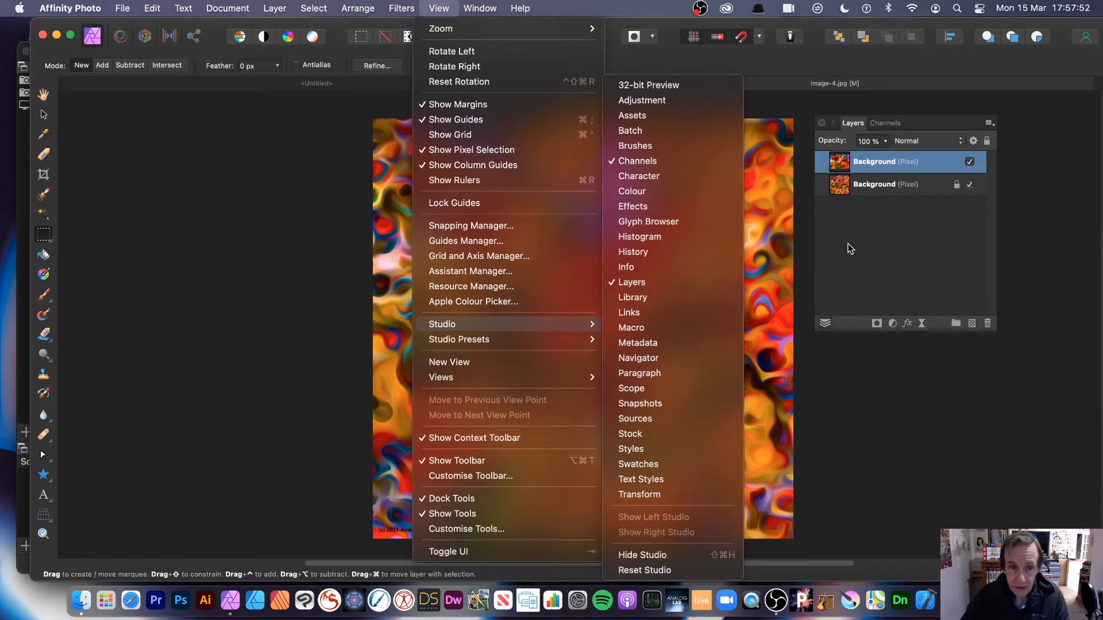
pyautogui.click(44, 117)
pyautogui.hscroll(-5, 587, 274)
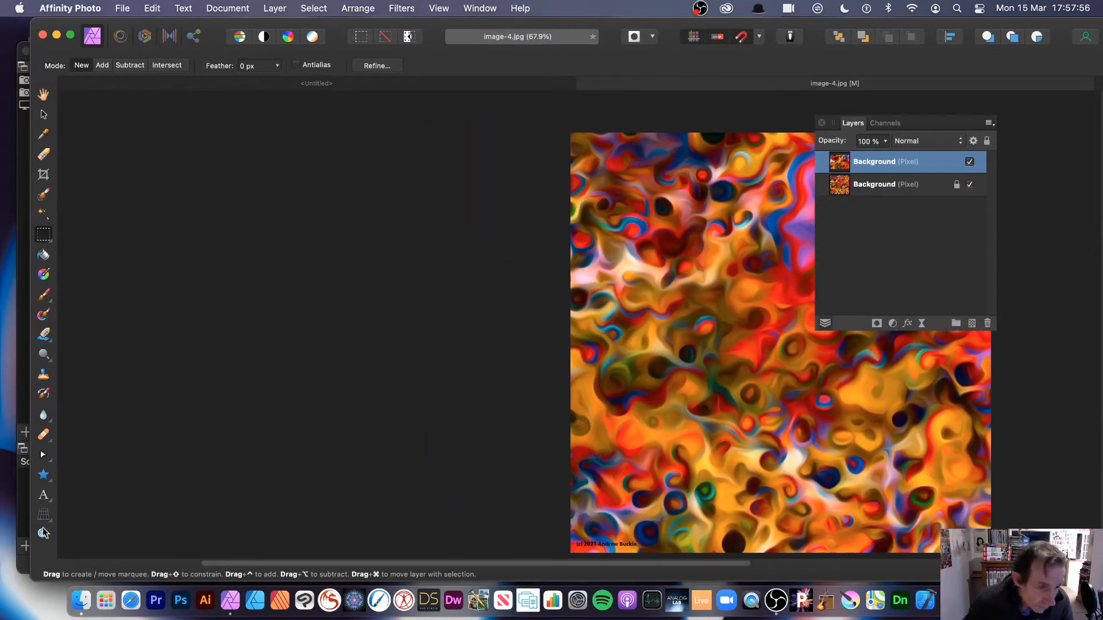
# - Move the copied rectangle layer down and right, close to the centre of the image
pyautogui.click(43, 94)
pyautogui.moveTo(698, 208); pyautogui.dragTo(434, 178)
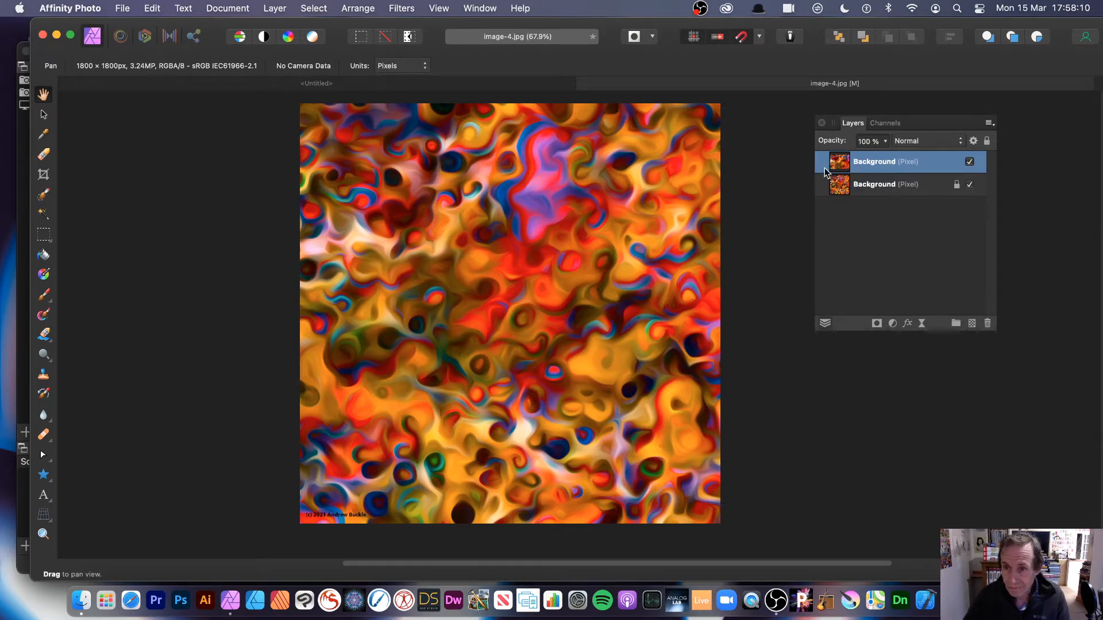
pyautogui.click(44, 114)
pyautogui.moveTo(509, 247); pyautogui.dragTo(560, 284)
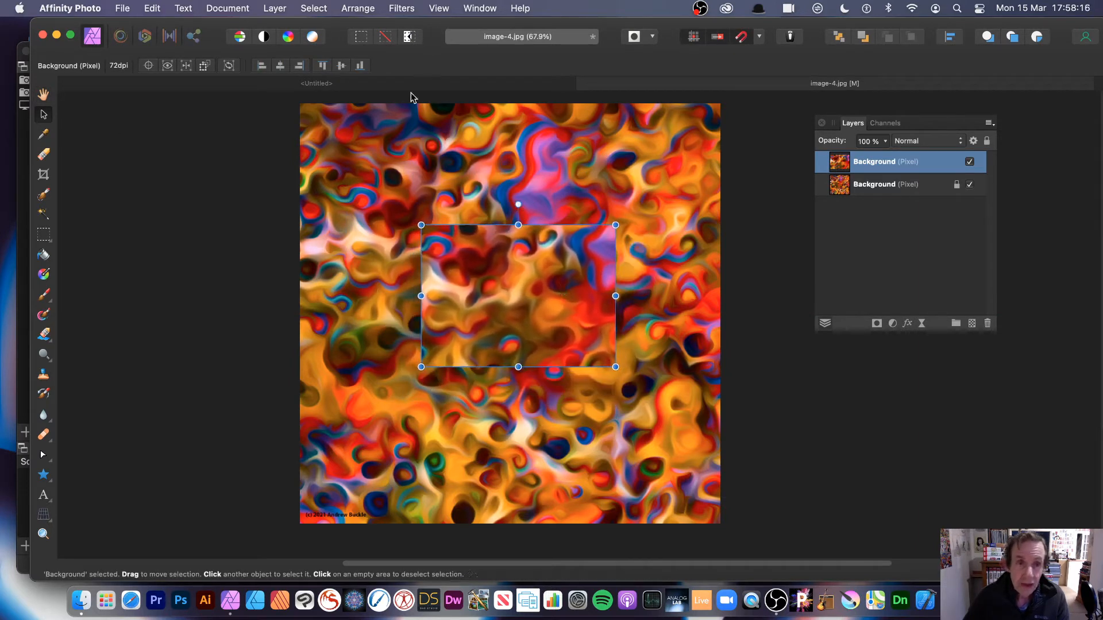
# - Add an Outer Shadow to the rectangle layer with about 29.3 px radius, 39.1 px offset and 91% intensity
pyautogui.click(908, 324)
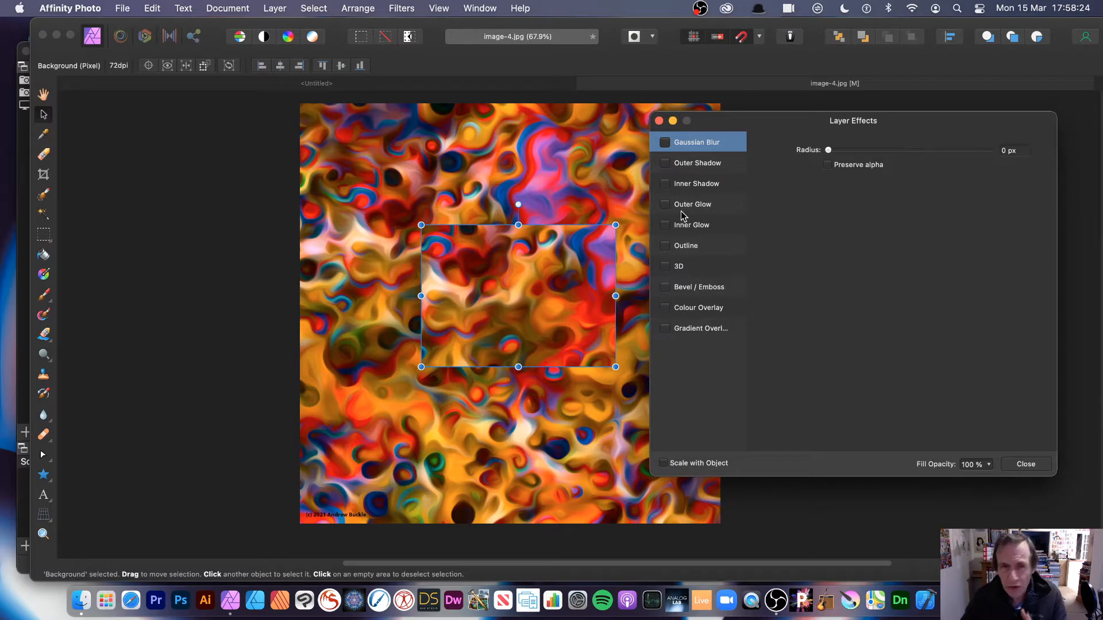
pyautogui.click(665, 163)
pyautogui.click(689, 164)
pyautogui.moveTo(863, 184); pyautogui.dragTo(974, 218)
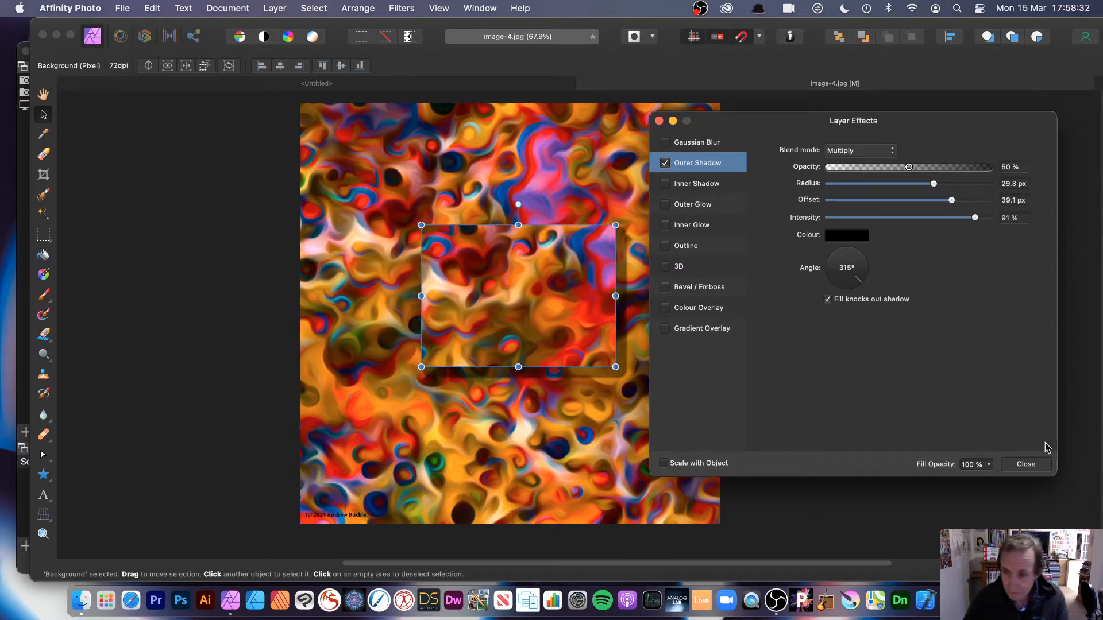
pyautogui.click(1028, 466)
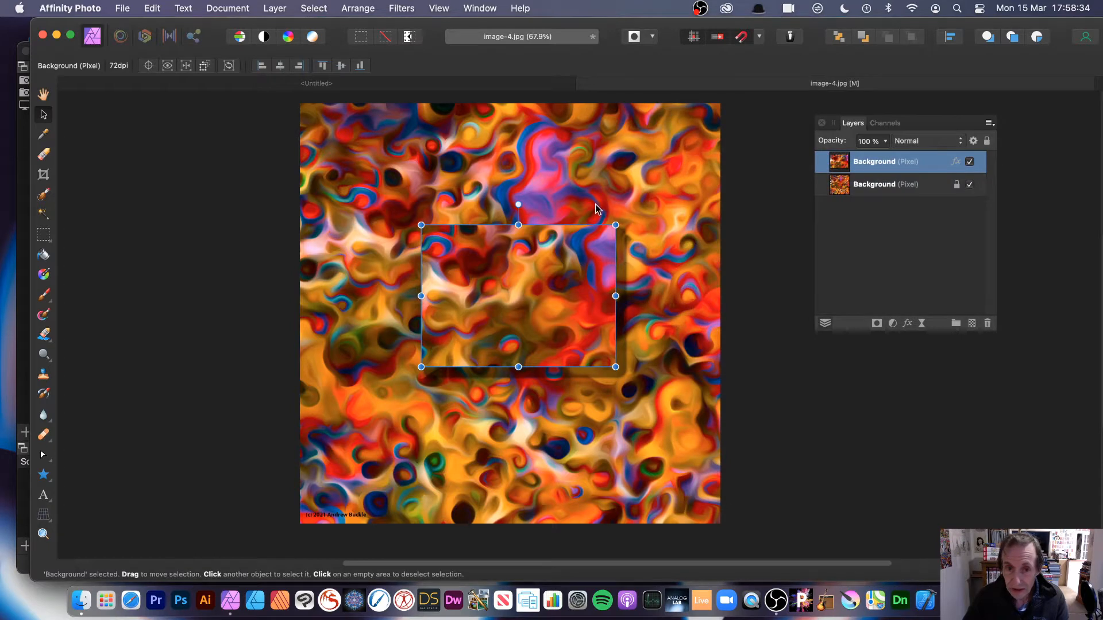
# - Apply the Rectangular To Polar filter to the rectangle layer and move the resulting arc to the image's upper middle
pyautogui.click(402, 8)
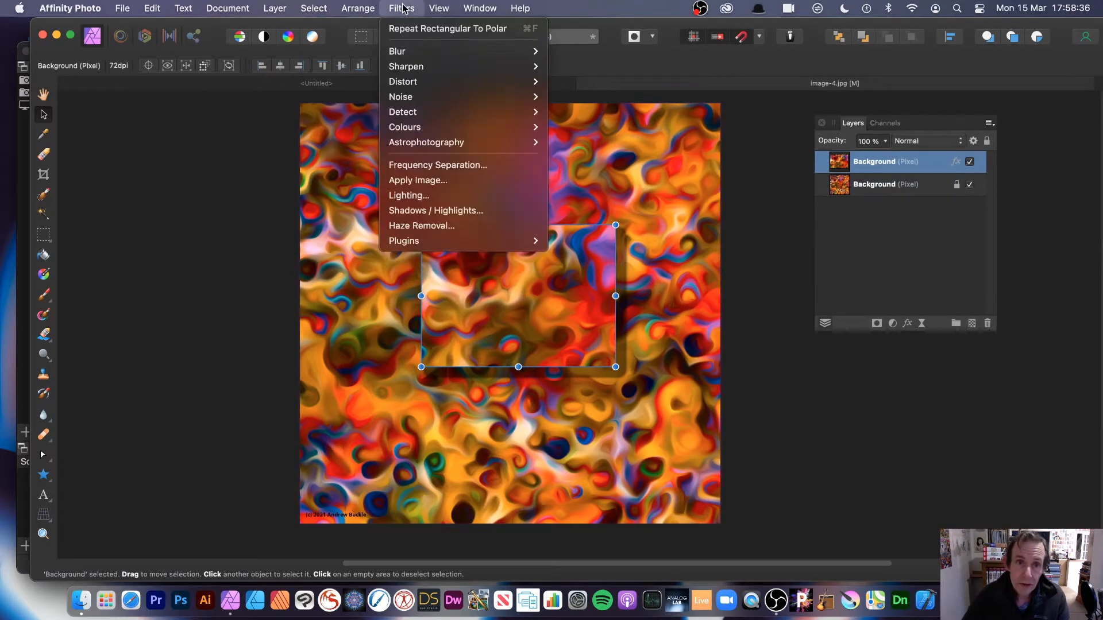
pyautogui.moveTo(420, 81)
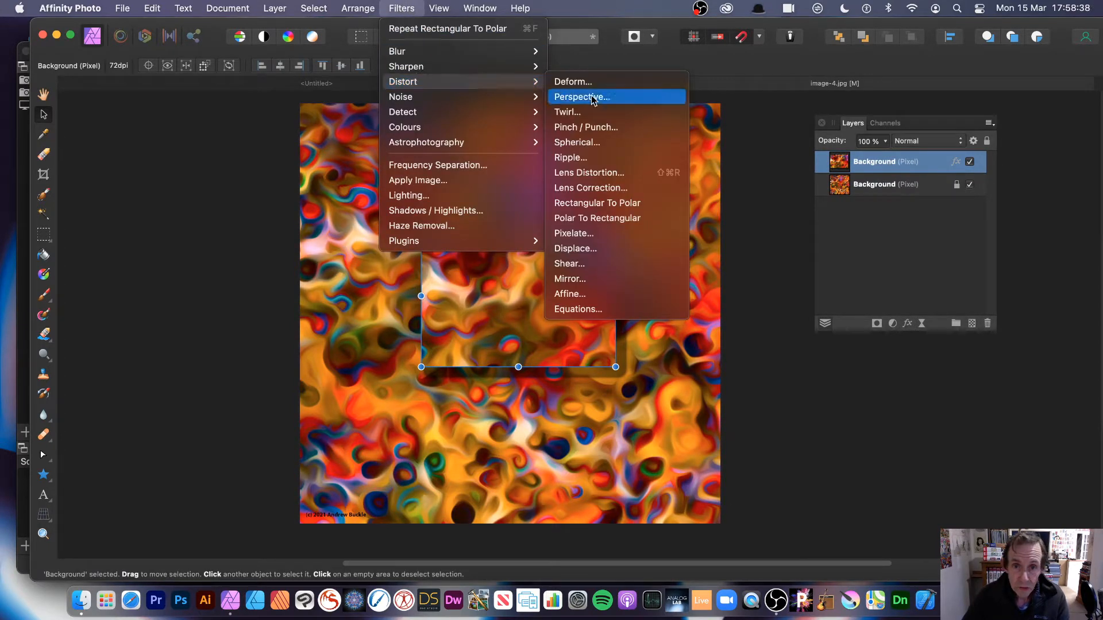
pyautogui.click(610, 203)
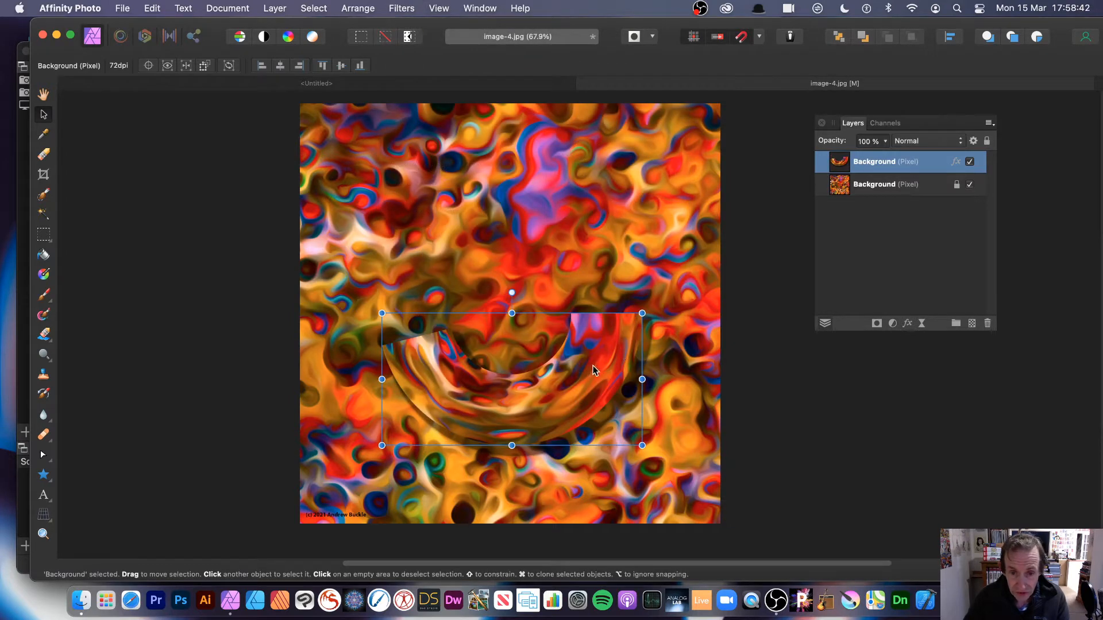
pyautogui.moveTo(593, 365); pyautogui.dragTo(608, 259)
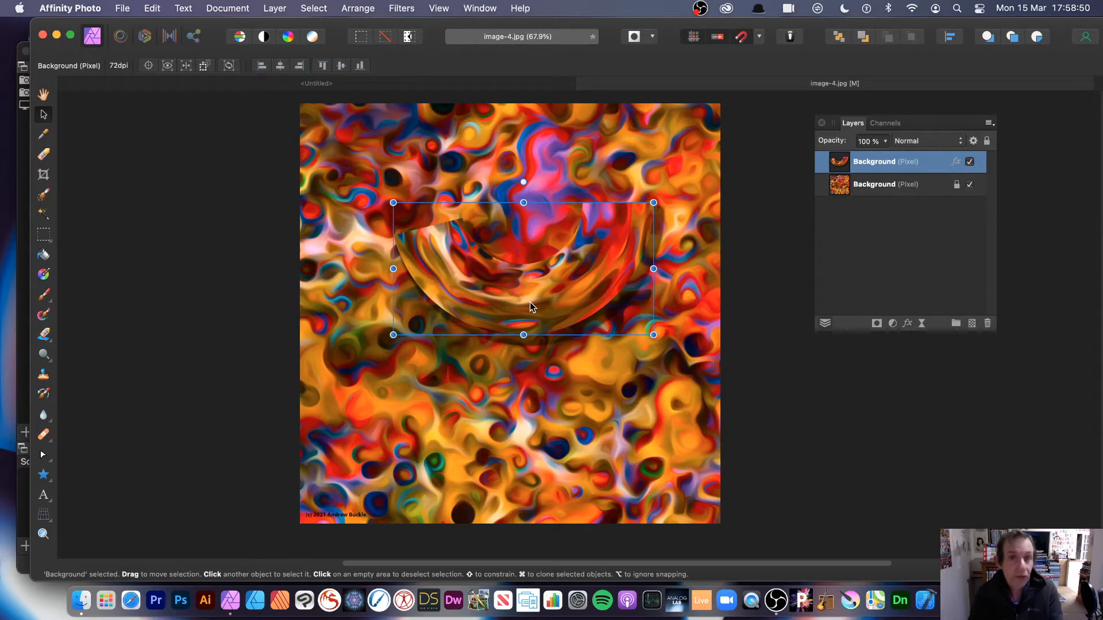
# - Make two copies of the arc layer and rotate the topmost copy upside down over the others
pyautogui.moveTo(529, 302)
pyautogui.mouseDown()
pyautogui.moveTo(551, 345)
pyautogui.moveTo(536, 413)
pyautogui.moveTo(567, 289)
pyautogui.mouseUp()
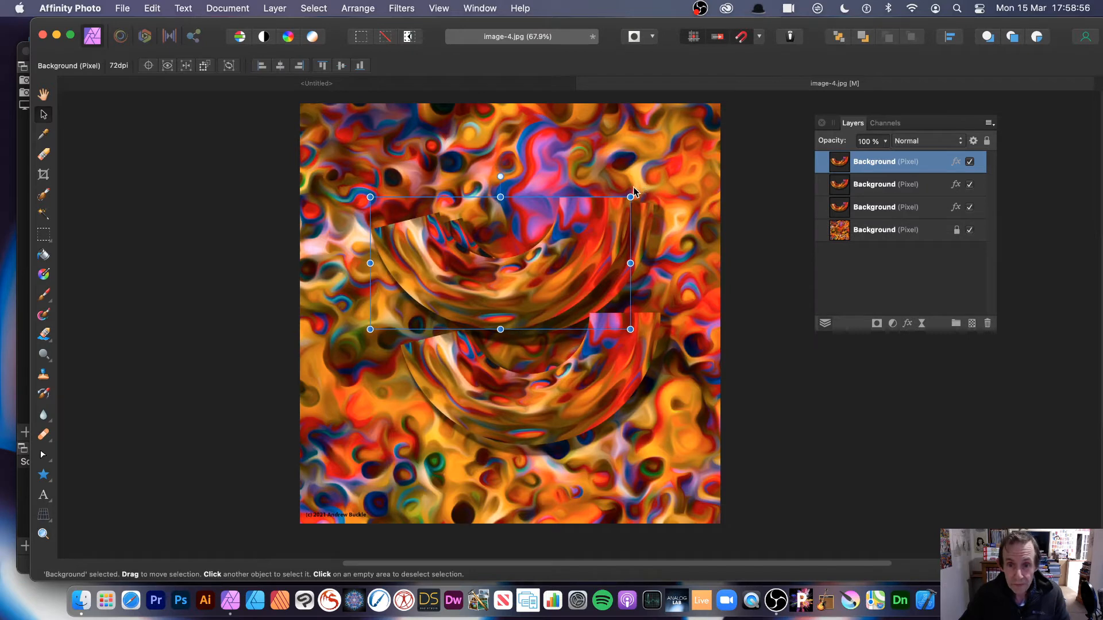
pyautogui.moveTo(633, 191); pyautogui.dragTo(551, 237)
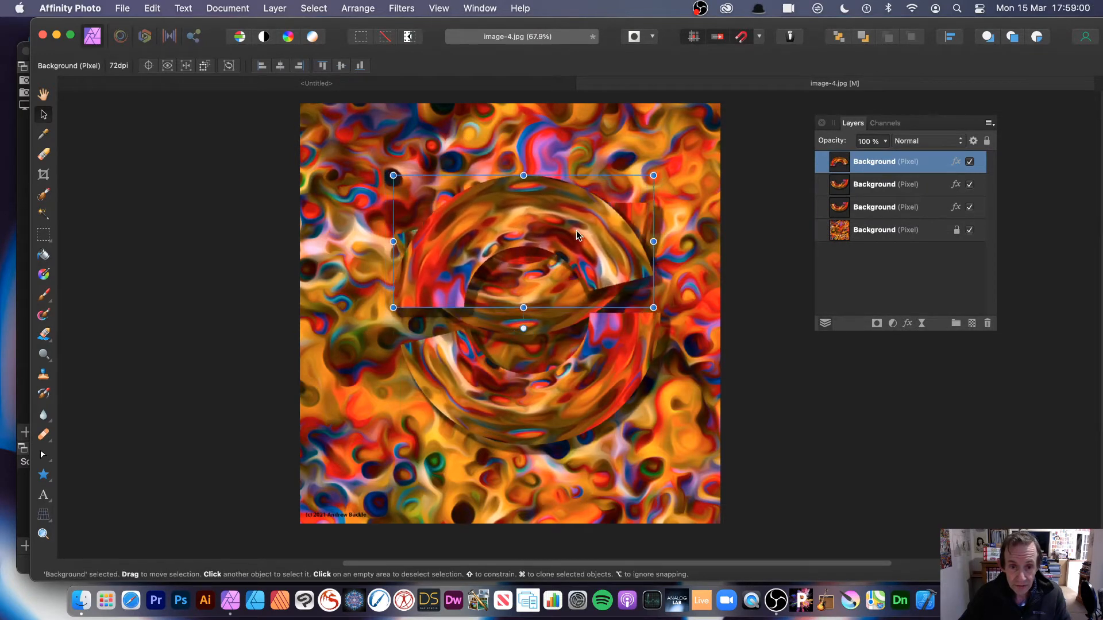
# - Remove the two arc copies, keeping only the first arc above the background image
pyautogui.click(360, 199)
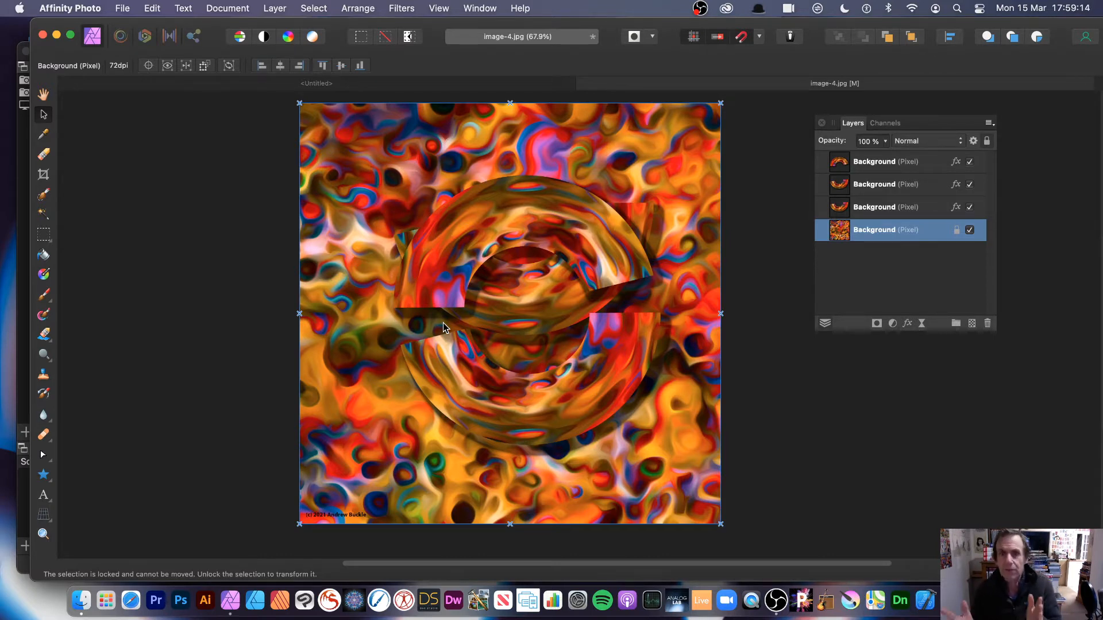
pyautogui.click(591, 246)
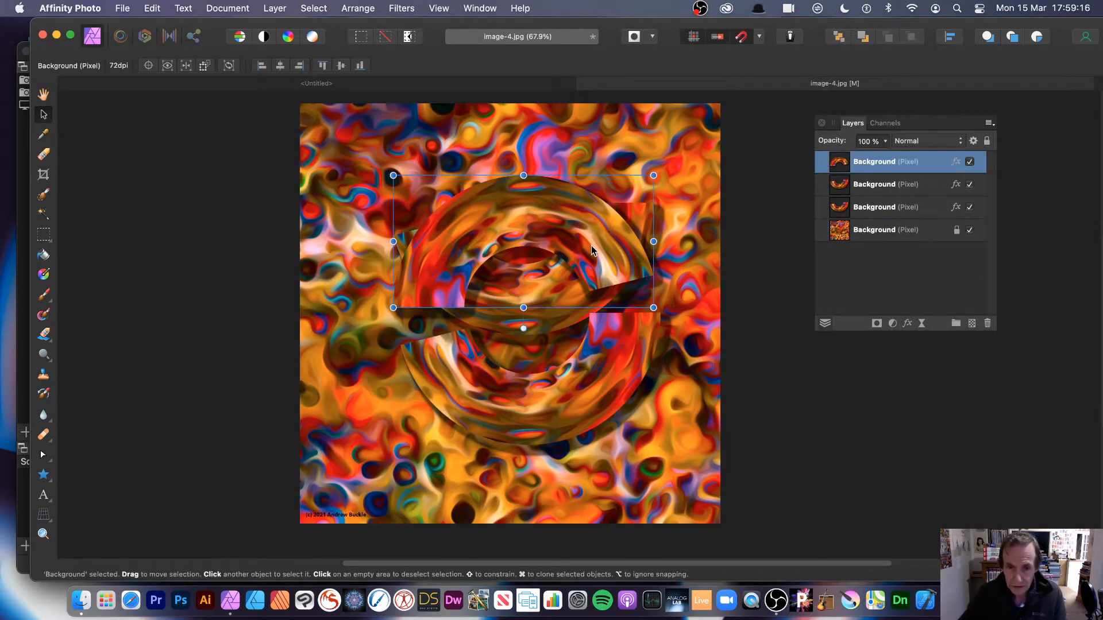
pyautogui.press('Delete')
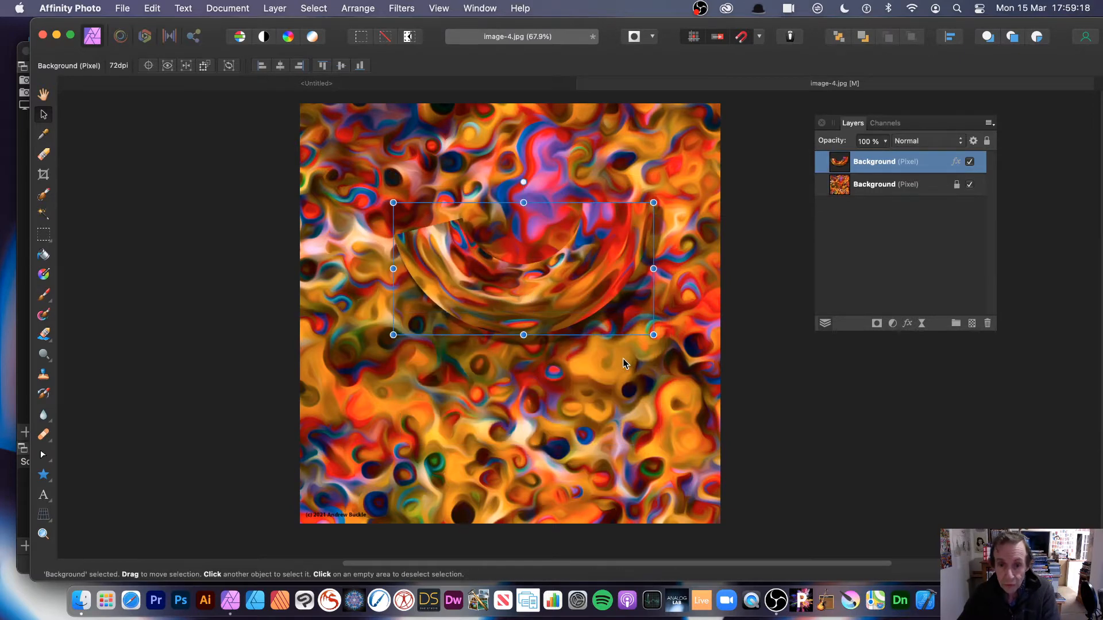
# - Delete the arc layer so that only the background image remains
pyautogui.press('Delete')
pyautogui.press('Delete')
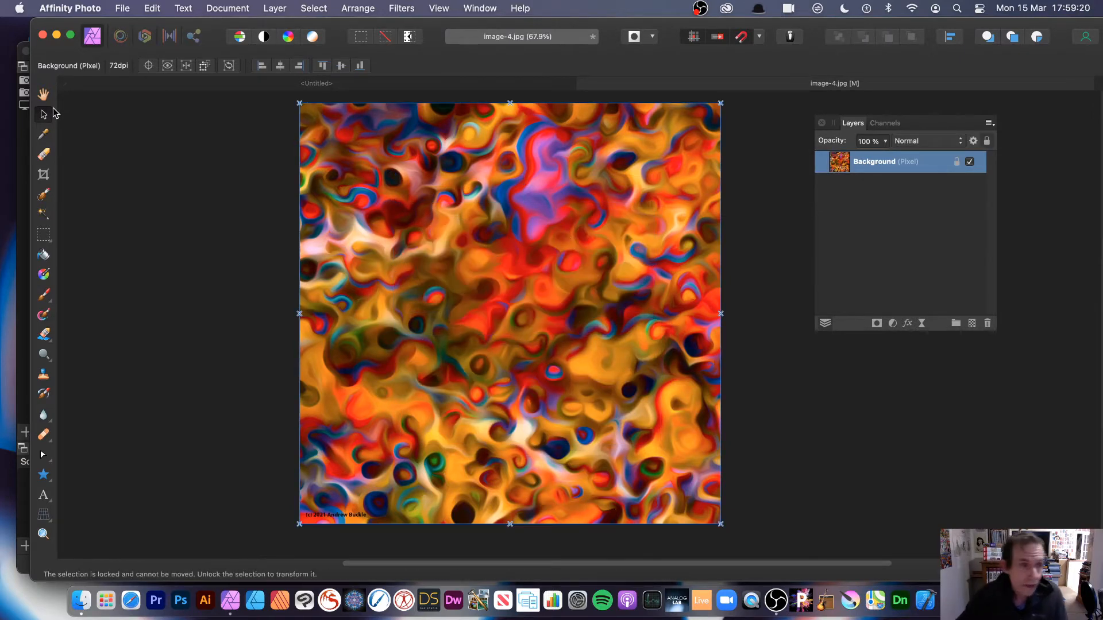
# - Select two irregular areas freehand, one in the image's upper middle and a second added in the lower right
pyautogui.click(46, 237)
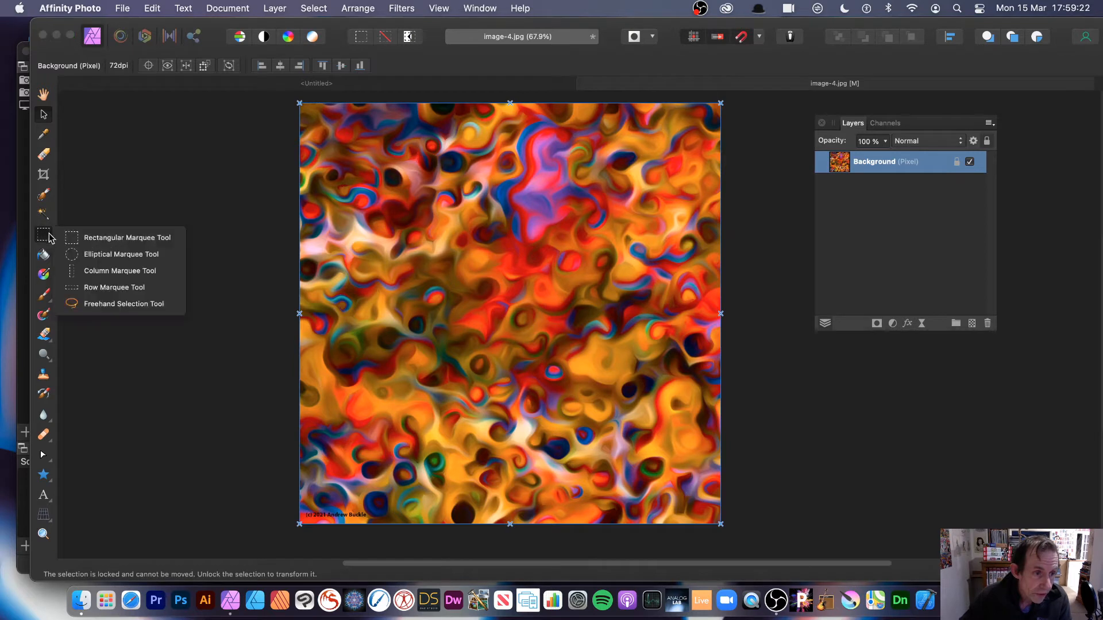
pyautogui.click(104, 309)
pyautogui.moveTo(435, 160)
pyautogui.mouseDown()
pyautogui.moveTo(416, 175)
pyautogui.moveTo(496, 232)
pyautogui.moveTo(583, 201)
pyautogui.mouseUp()
pyautogui.moveTo(472, 161); pyautogui.dragTo(437, 161)
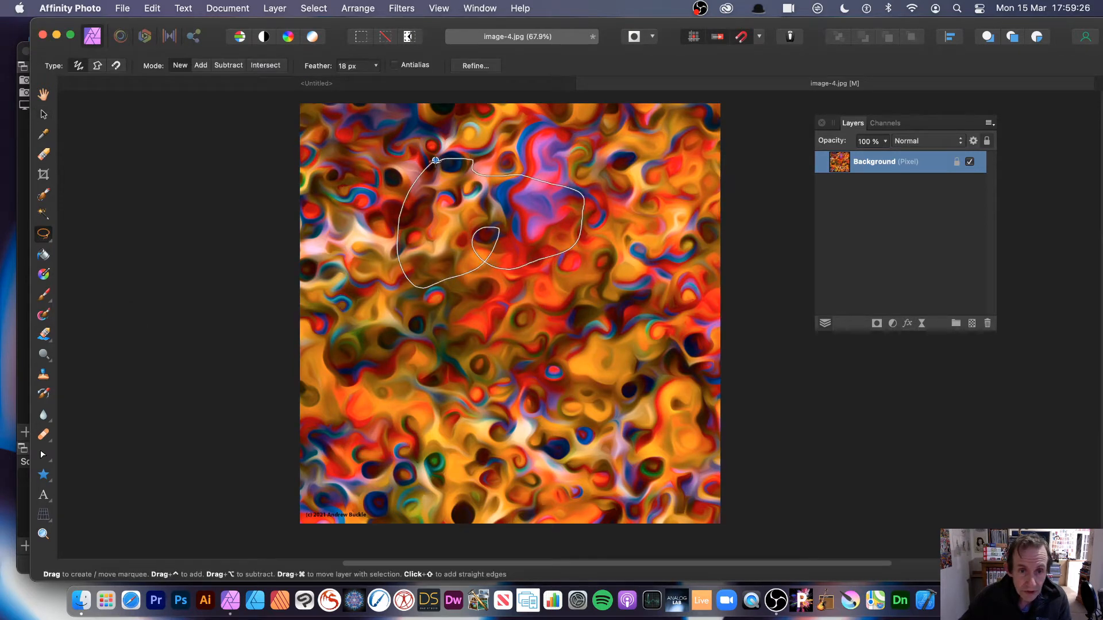
pyautogui.click(200, 66)
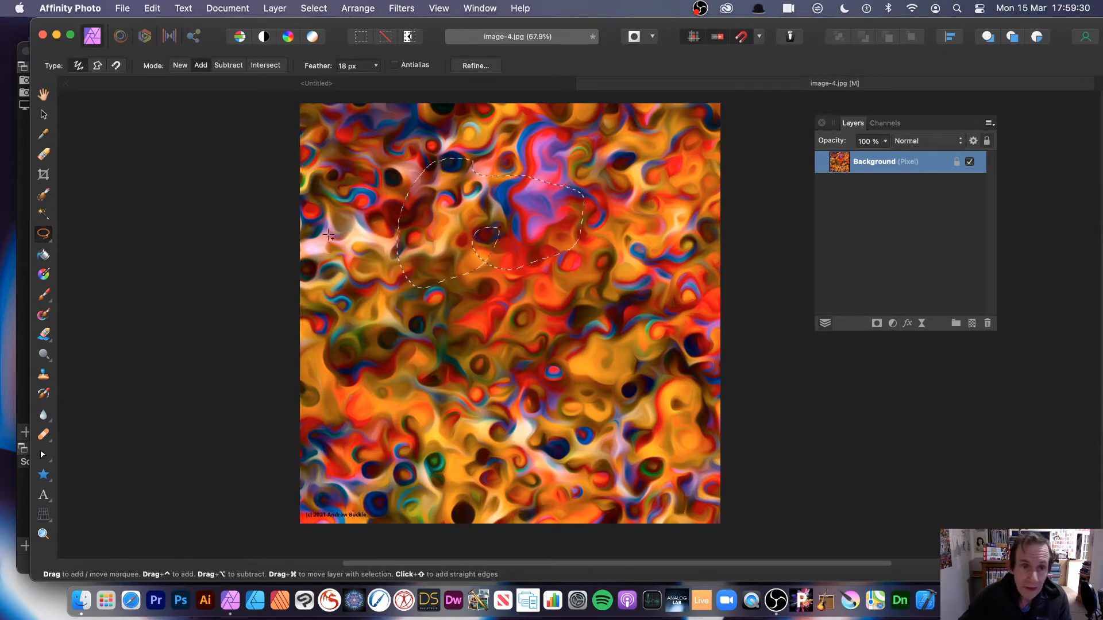
pyautogui.moveTo(562, 323)
pyautogui.mouseDown()
pyautogui.moveTo(545, 340)
pyautogui.moveTo(563, 434)
pyautogui.moveTo(619, 464)
pyautogui.moveTo(708, 371)
pyautogui.moveTo(621, 276)
pyautogui.moveTo(563, 328)
pyautogui.mouseUp()
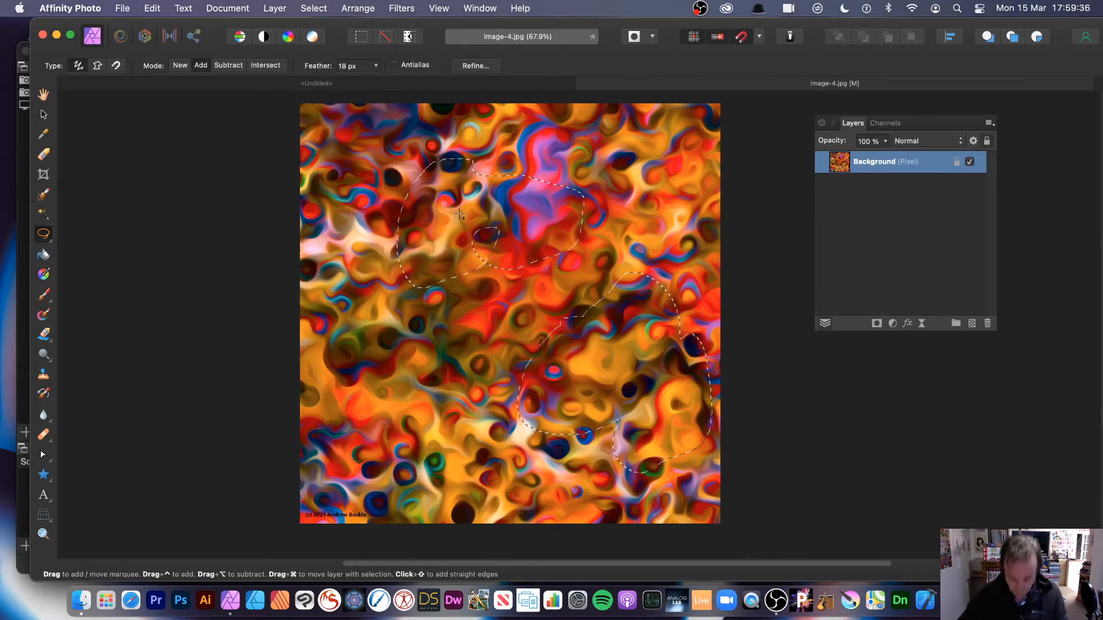
# - Copy the two selected areas to a new layer and show it alone, without the selection or the background layer
pyautogui.press('super+j')
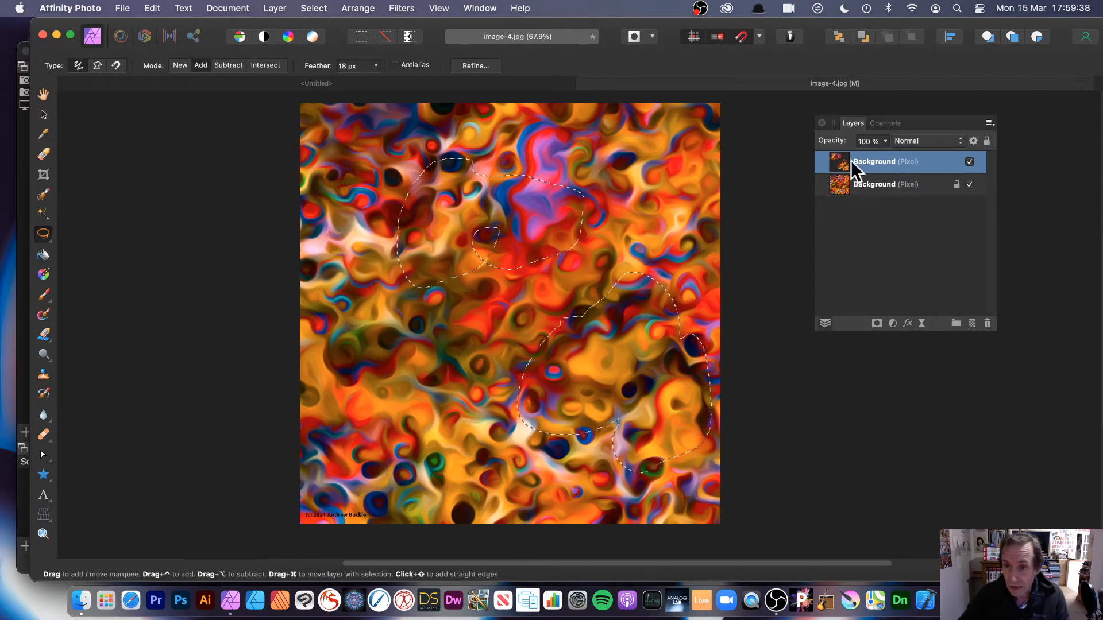
pyautogui.click(315, 9)
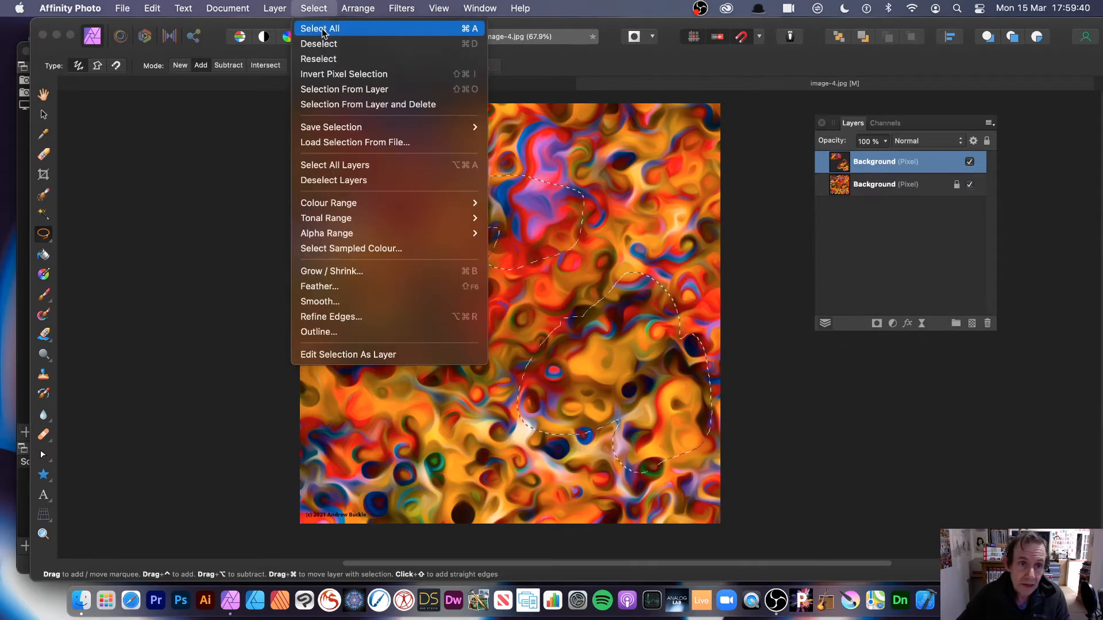
pyautogui.click(318, 42)
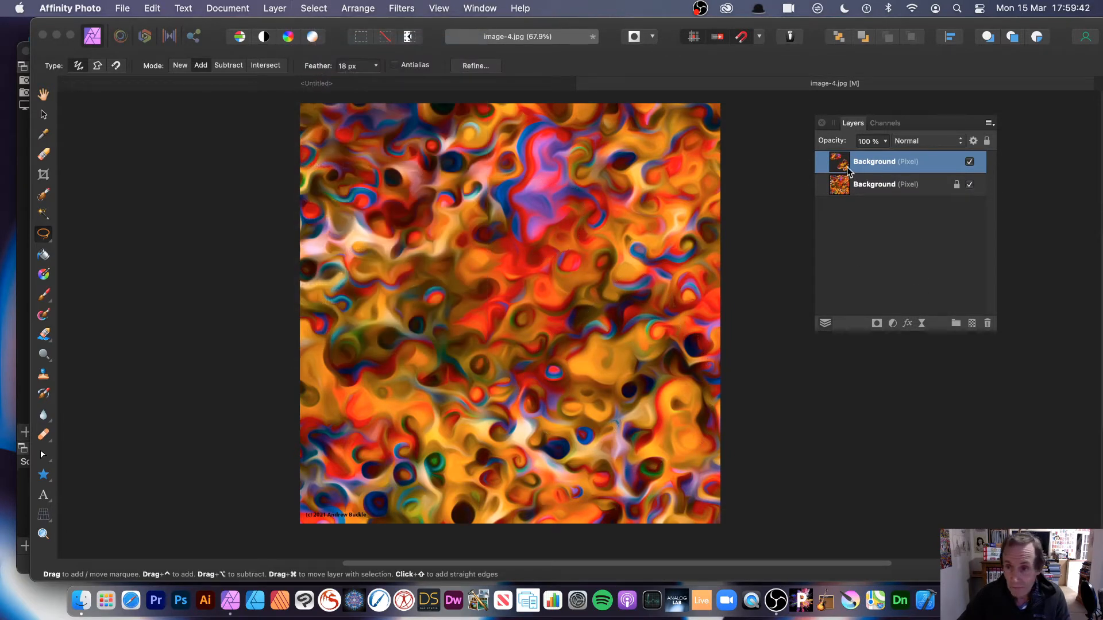
pyautogui.click(970, 184)
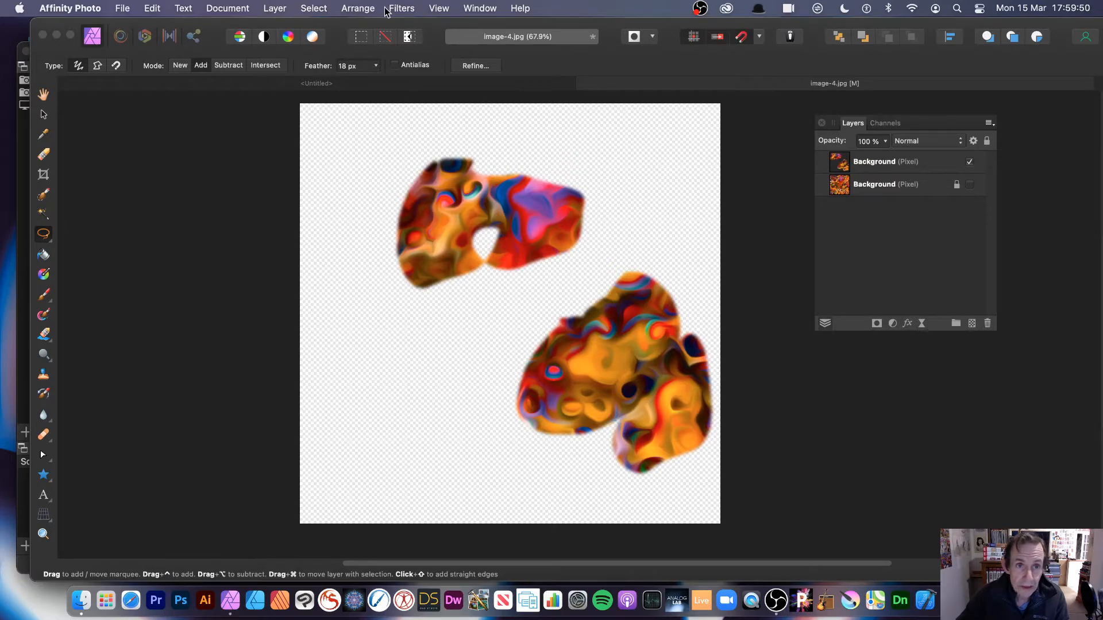
# - Apply the Rectangular To Polar distortion filter to the layer with the two irregular shapes
pyautogui.click(400, 8)
pyautogui.moveTo(398, 83)
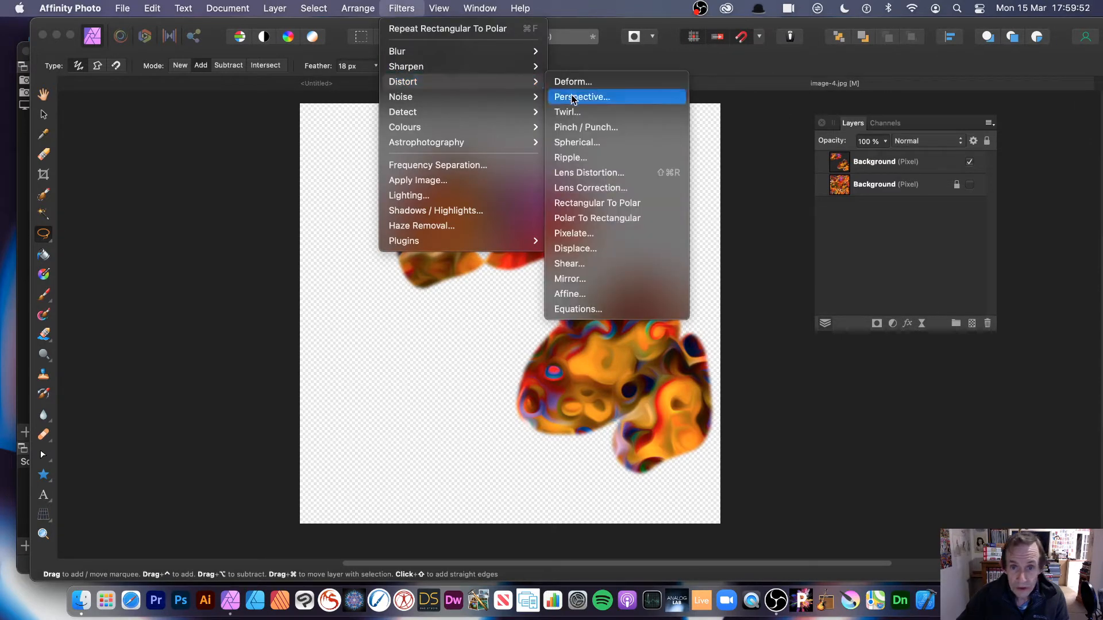
pyautogui.click(594, 203)
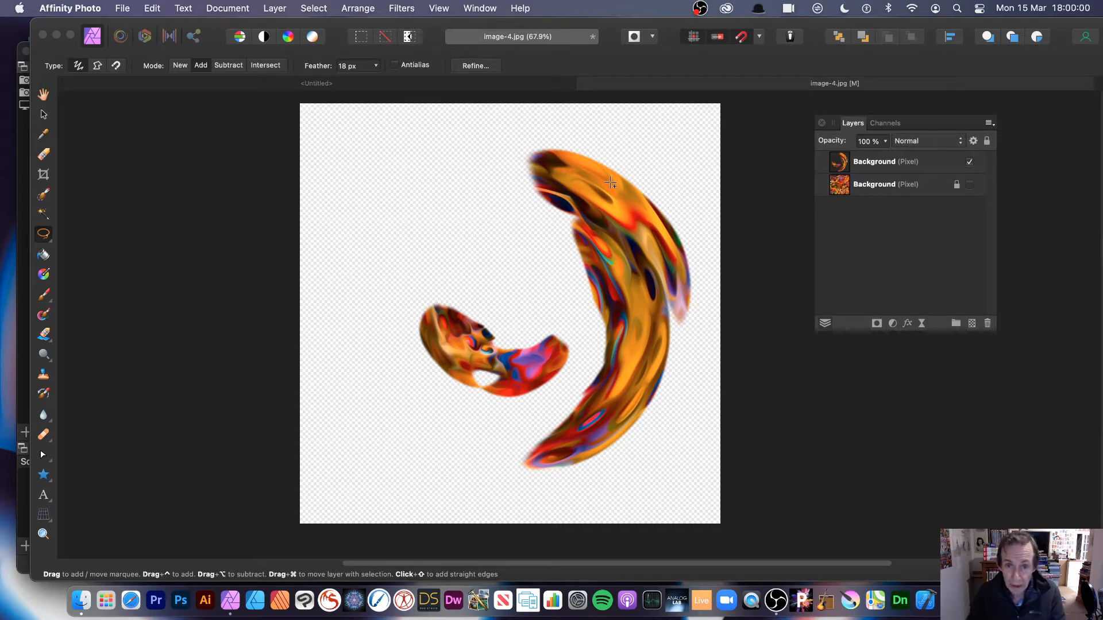
# - Scatter five smaller, upside-down copies of the distorted layer across the canvas and show the background layer again
pyautogui.click(44, 114)
pyautogui.click(600, 213)
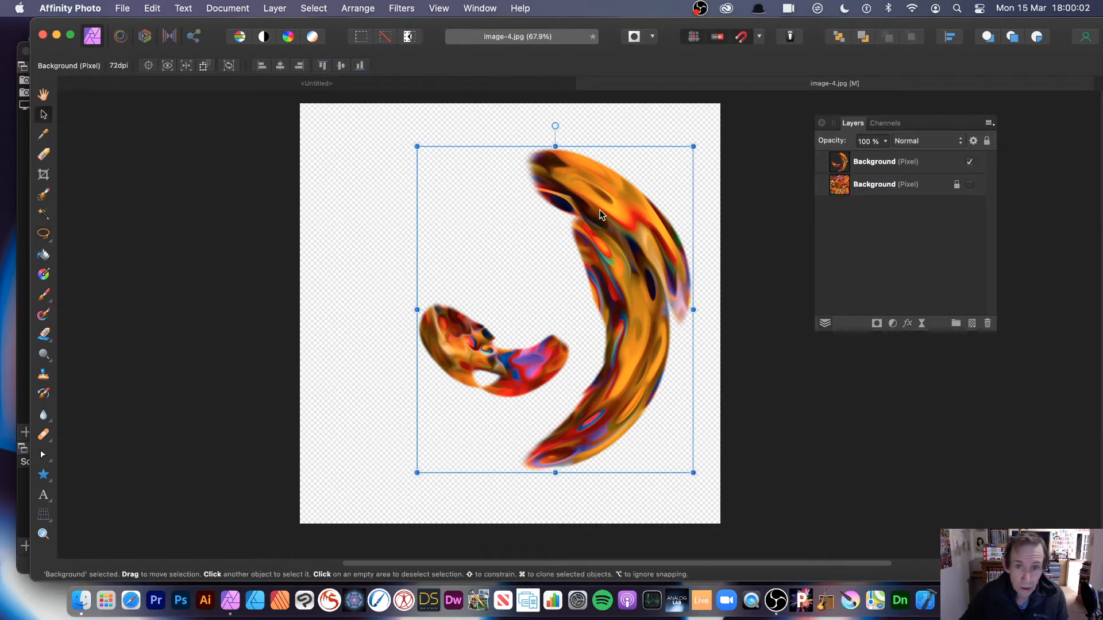
pyautogui.moveTo(593, 207); pyautogui.dragTo(544, 177)
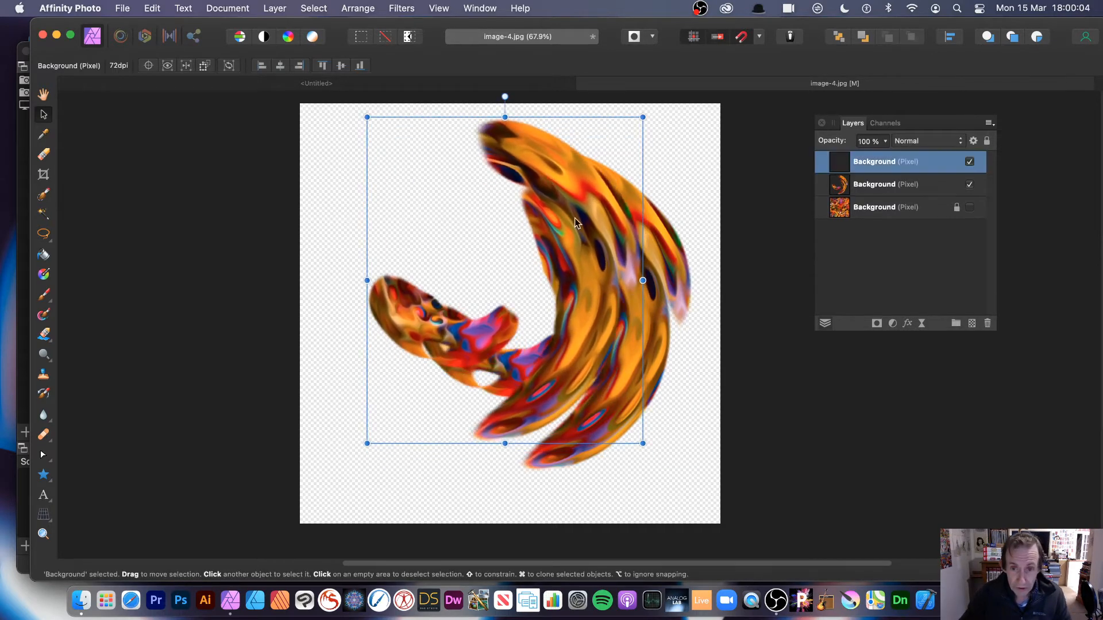
pyautogui.moveTo(642, 443); pyautogui.dragTo(576, 365)
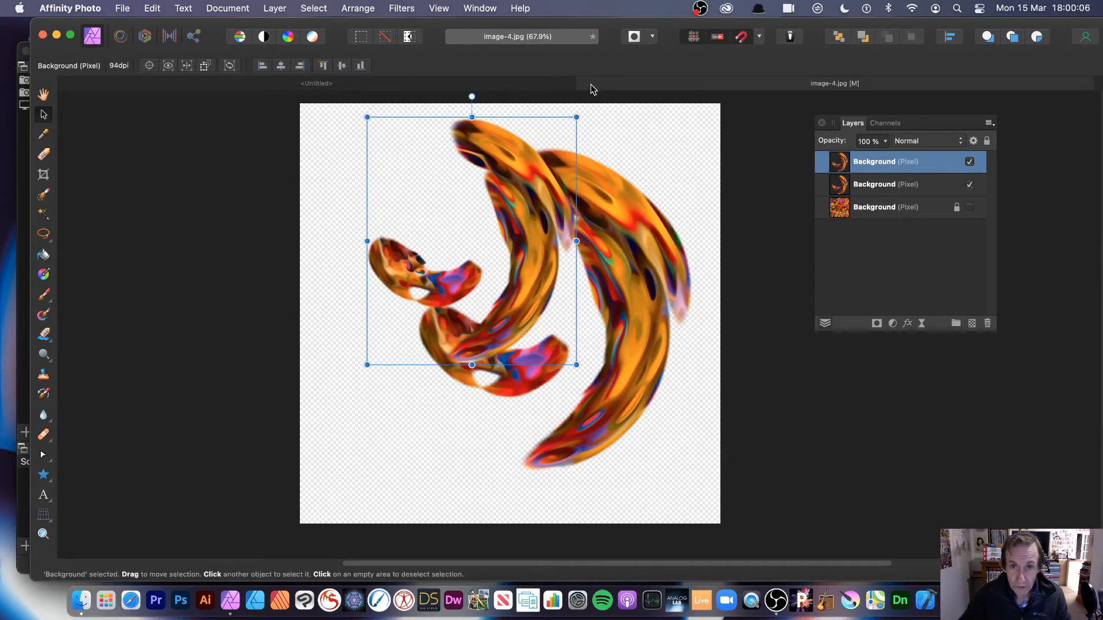
pyautogui.moveTo(583, 114)
pyautogui.mouseDown()
pyautogui.moveTo(591, 136)
pyautogui.moveTo(396, 354)
pyautogui.moveTo(380, 277)
pyautogui.moveTo(535, 290)
pyautogui.moveTo(545, 277)
pyautogui.moveTo(432, 316)
pyautogui.moveTo(430, 295)
pyautogui.moveTo(556, 392)
pyautogui.moveTo(426, 427)
pyautogui.moveTo(373, 312)
pyautogui.mouseUp()
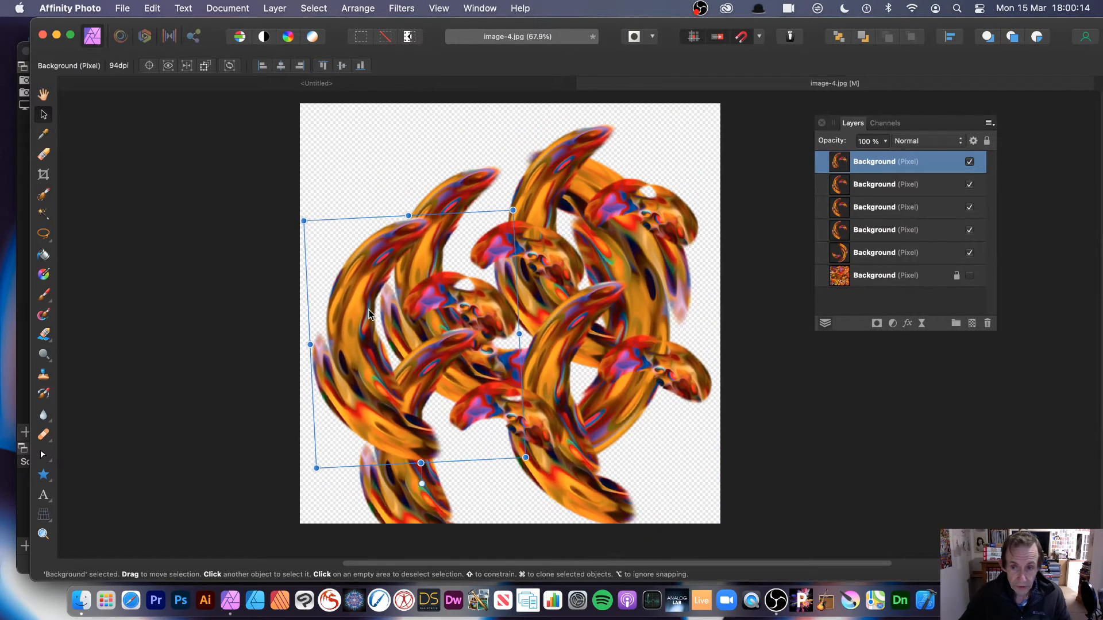
pyautogui.click(969, 298)
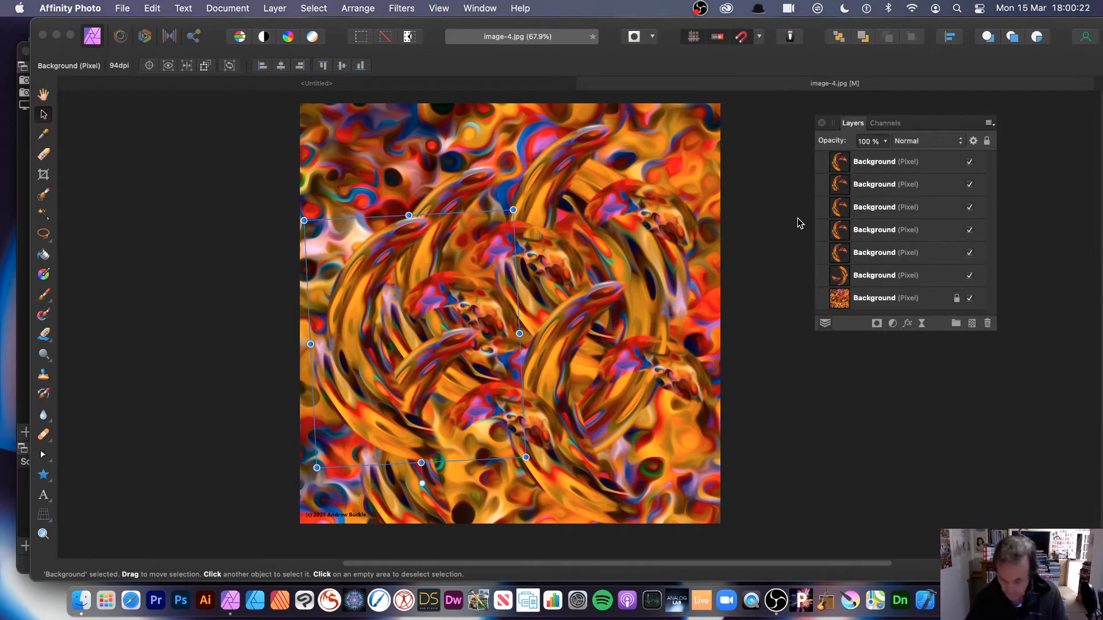
# - Delete all the copies and the distorted layer itself, leaving only the background image
pyautogui.press('Delete')
pyautogui.press('Delete')
pyautogui.press('Delete')
pyautogui.press('Delete')
pyautogui.press('Delete')
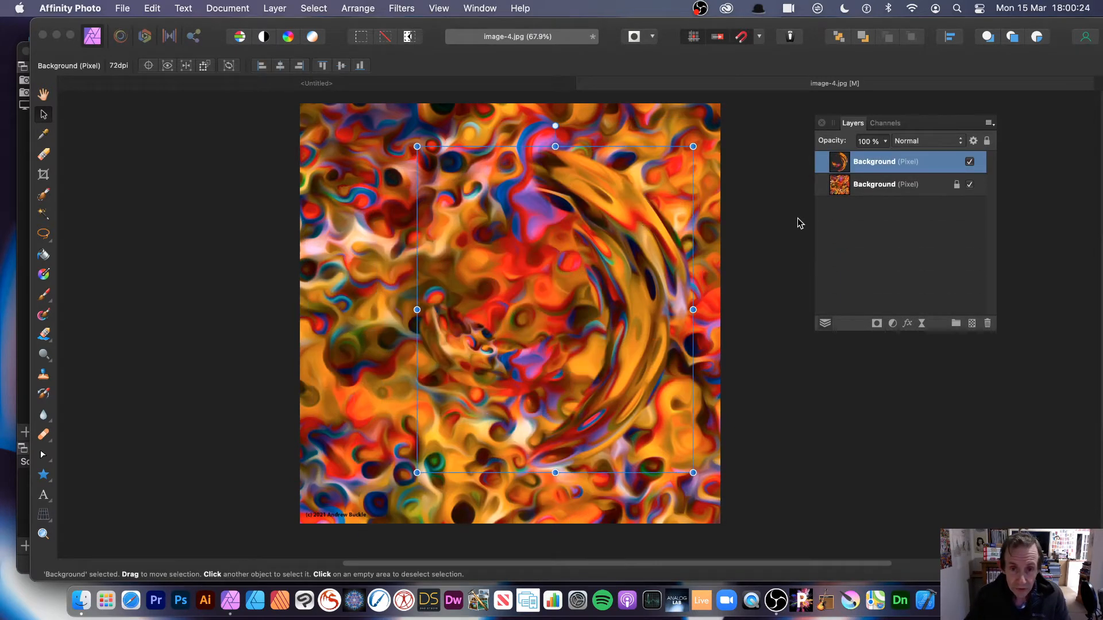
pyautogui.press('Delete')
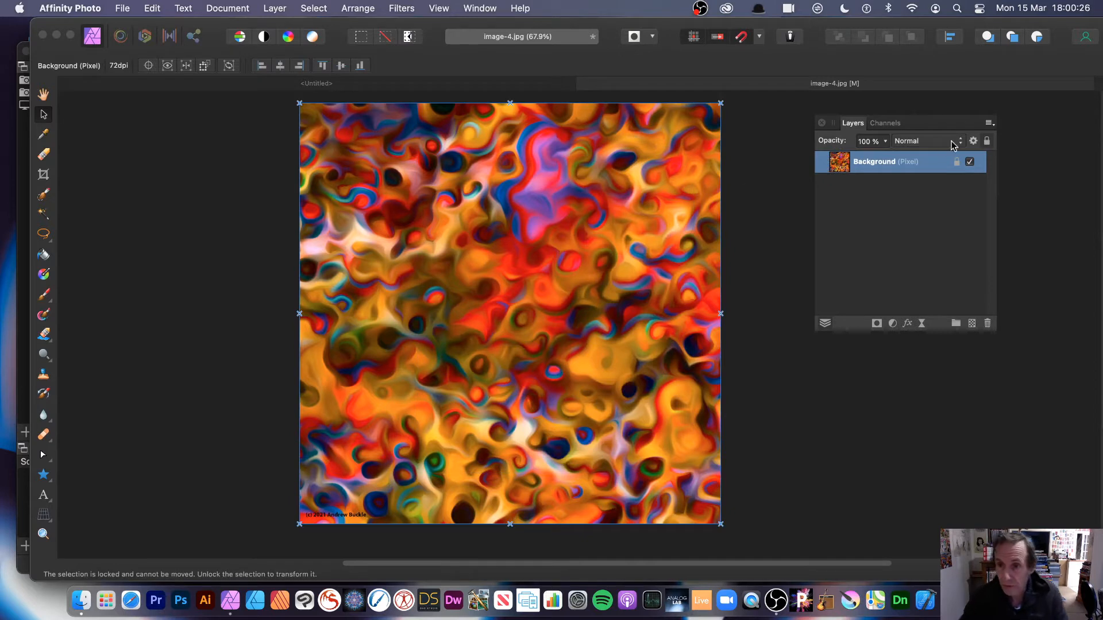
# - Display the colour channels of the background image in place of its layers
pyautogui.click(437, 8)
pyautogui.moveTo(472, 323)
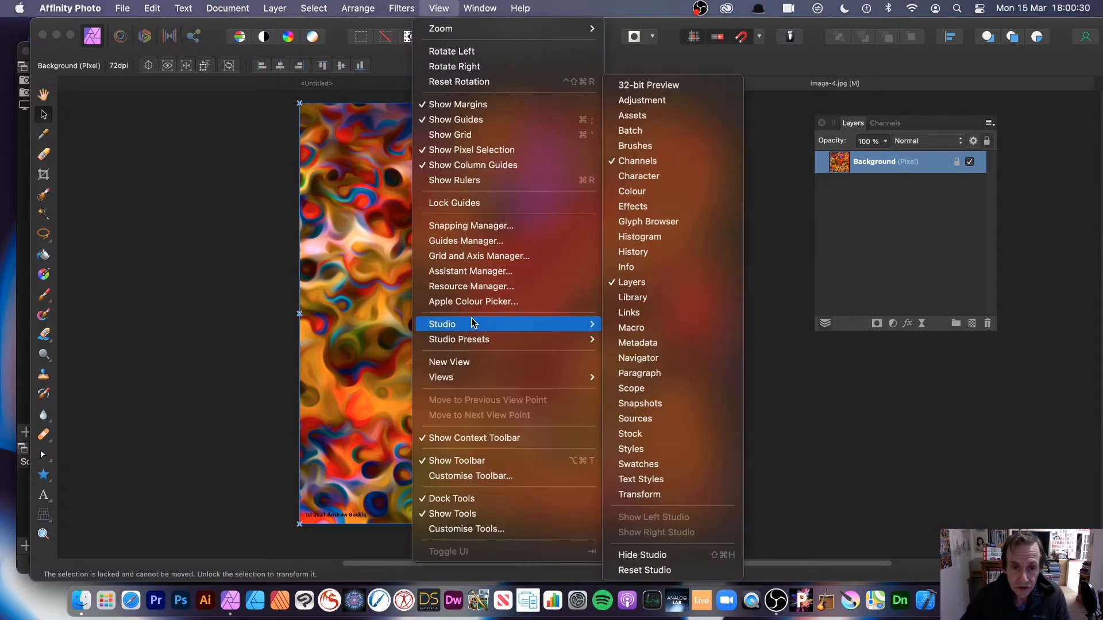
pyautogui.click(896, 127)
pyautogui.click(894, 124)
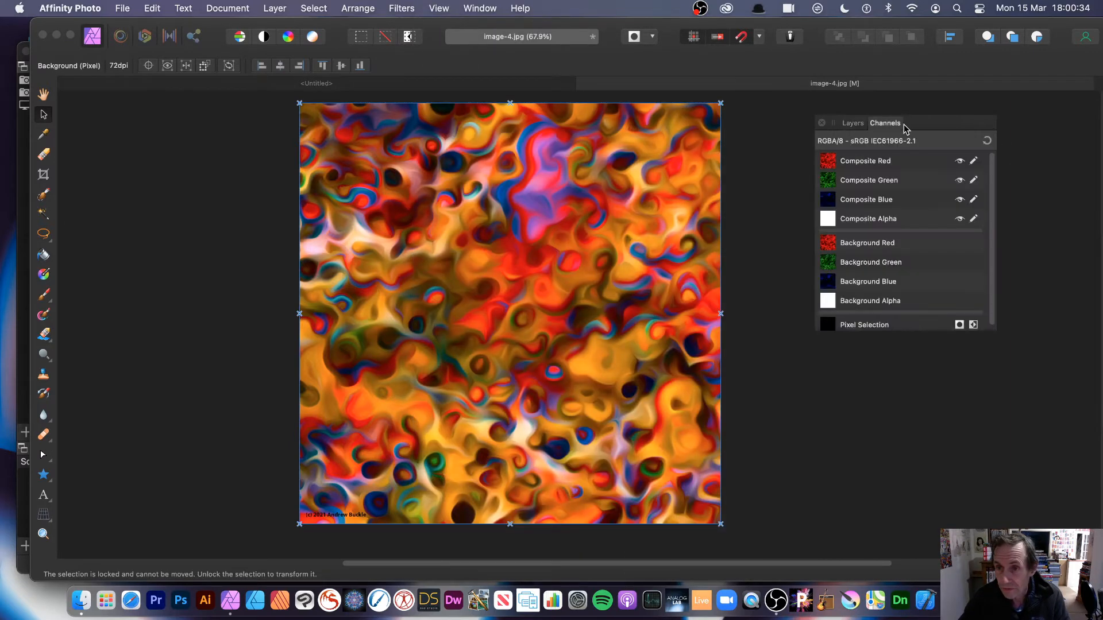
# - Isolate the Composite Red channel and apply the Rectangular To Polar filter to it alone
pyautogui.click(881, 163)
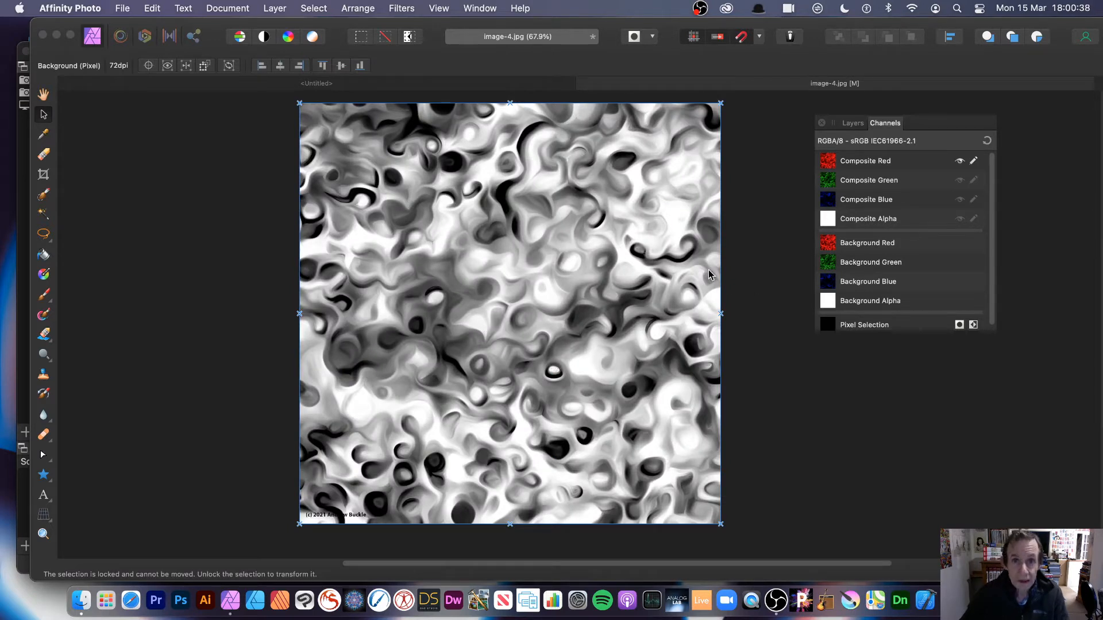
pyautogui.click(402, 8)
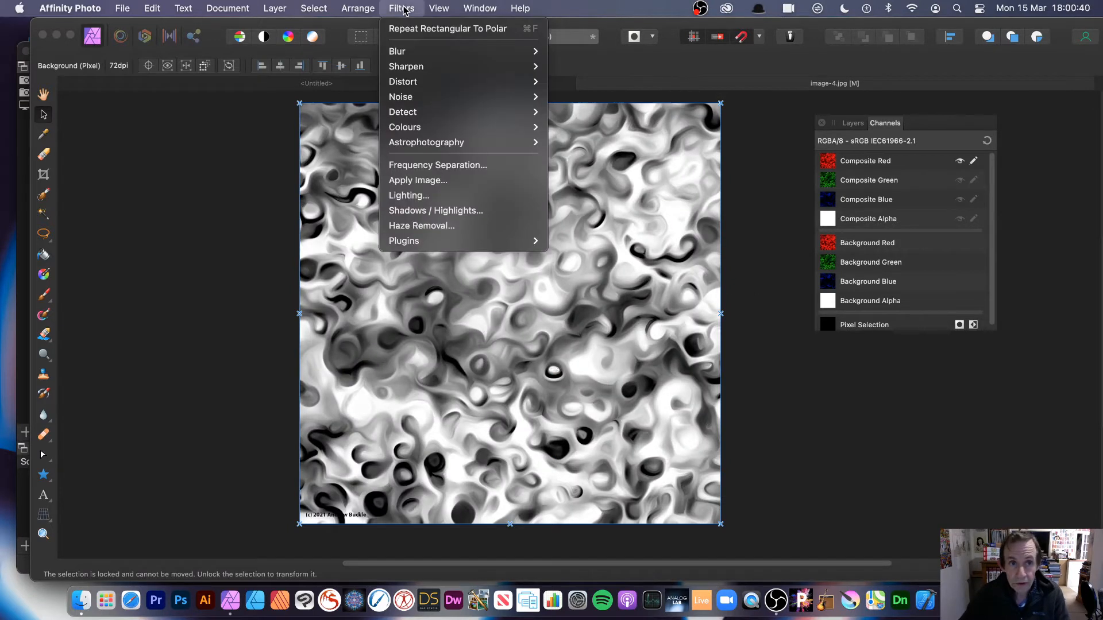
pyautogui.moveTo(408, 86)
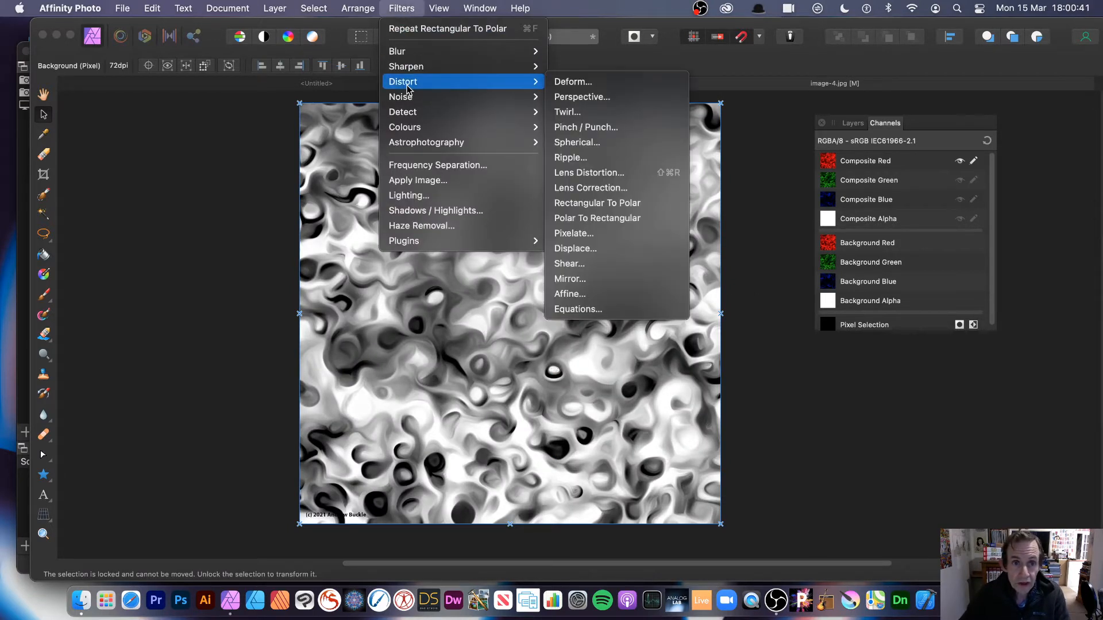
pyautogui.click(618, 205)
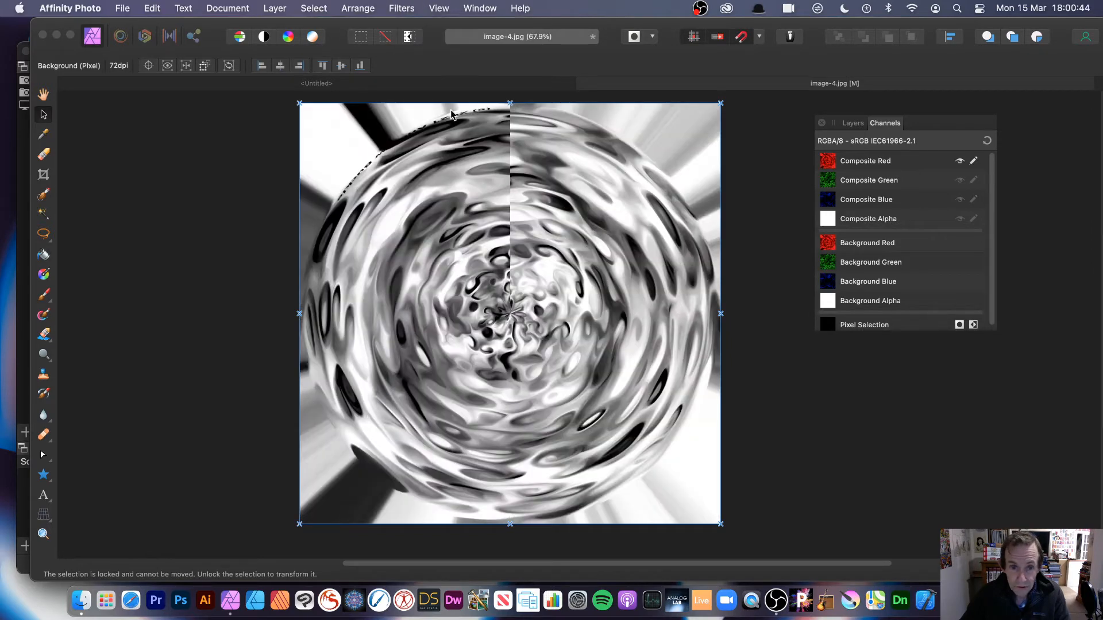
# - View the Composite Green and Composite Blue channels individually, and reset the channels to show the full-colour image
pyautogui.click(867, 183)
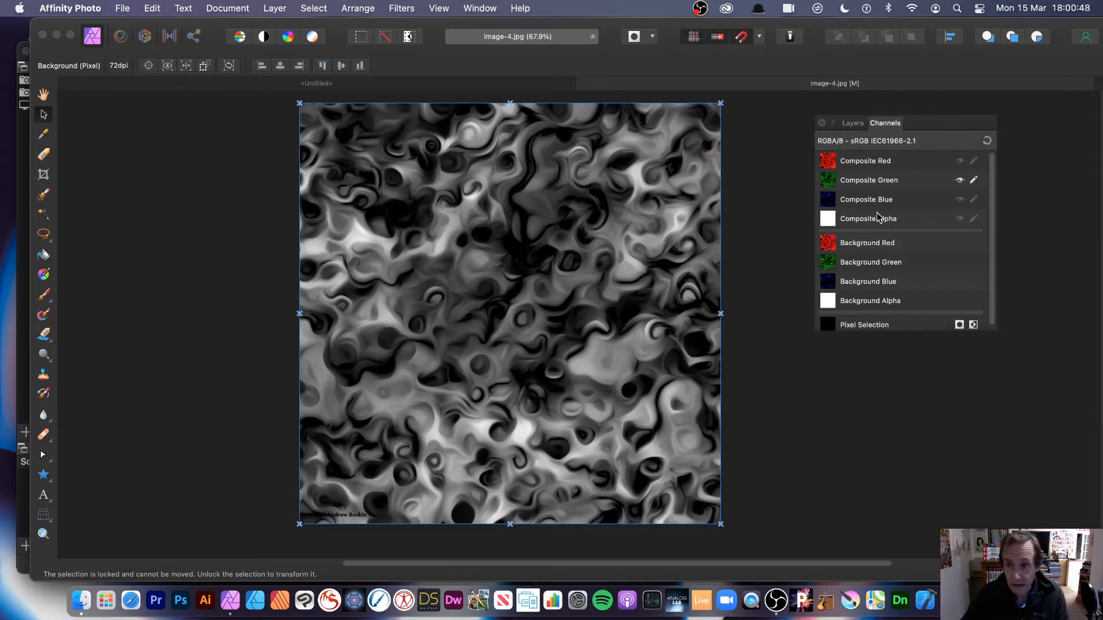
pyautogui.click(869, 203)
pyautogui.click(853, 181)
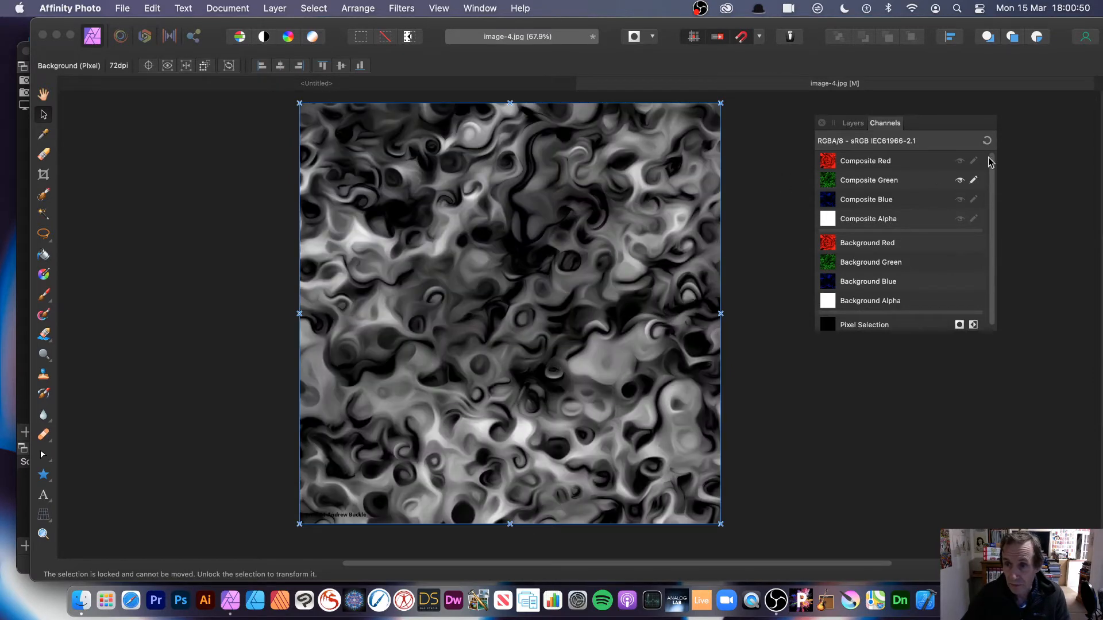
pyautogui.click(986, 141)
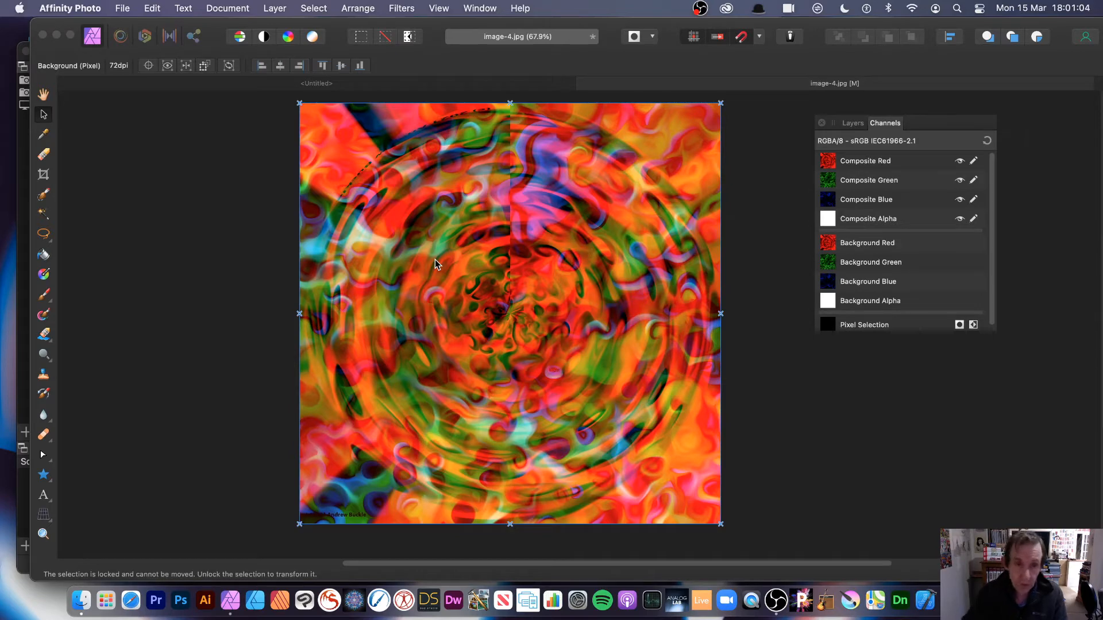
# - Repeat the Rectangular To Polar filter four times on the full-colour image
pyautogui.click(402, 9)
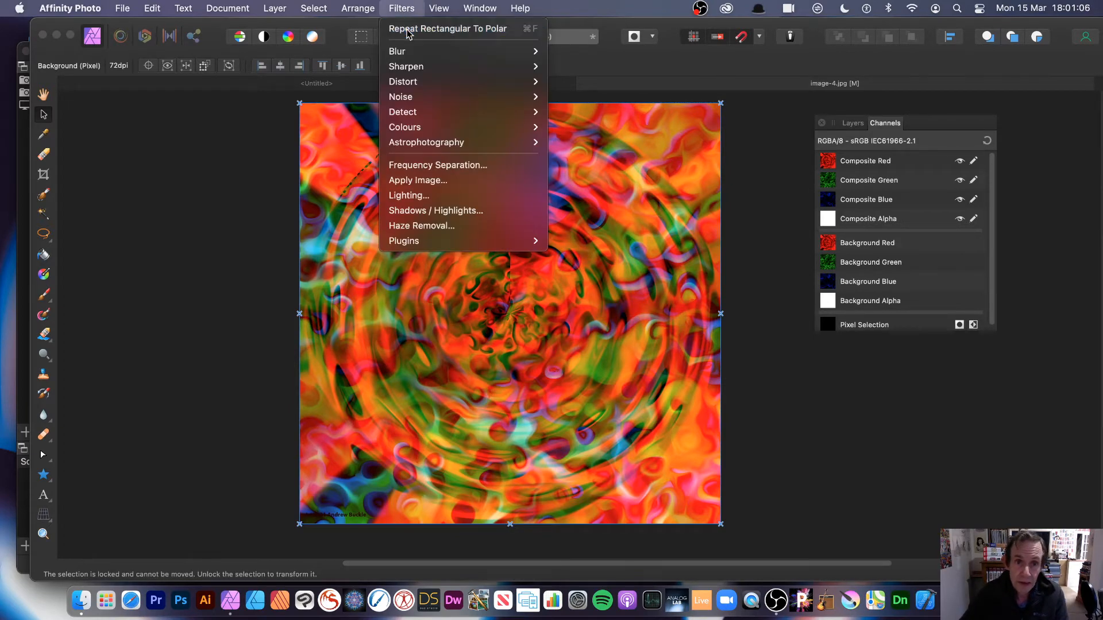
pyautogui.click(406, 29)
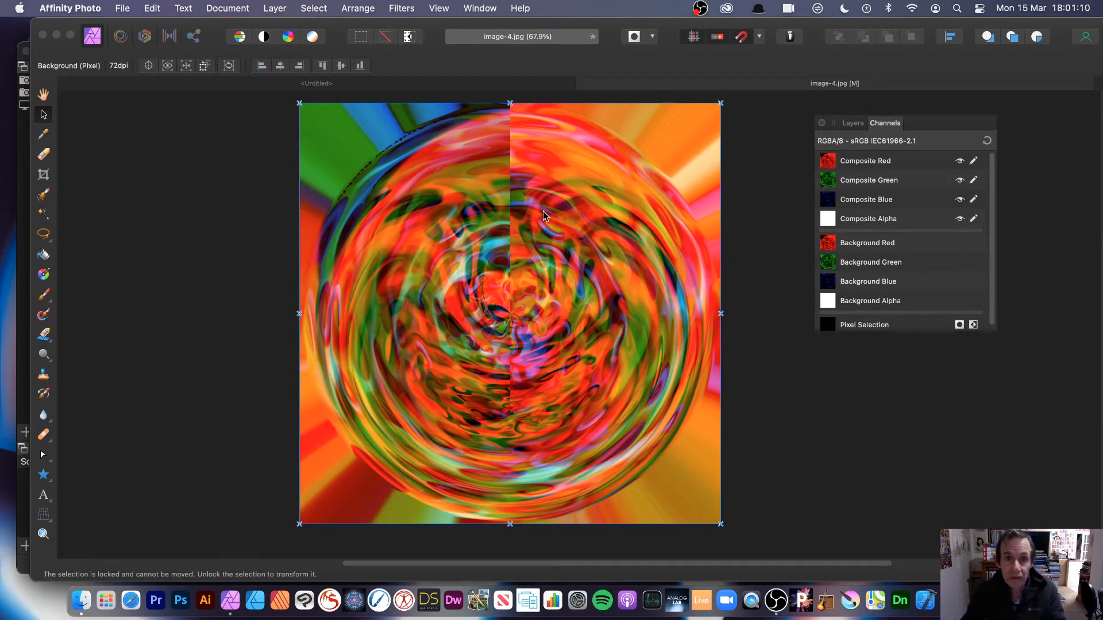
pyautogui.click(401, 8)
pyautogui.click(408, 29)
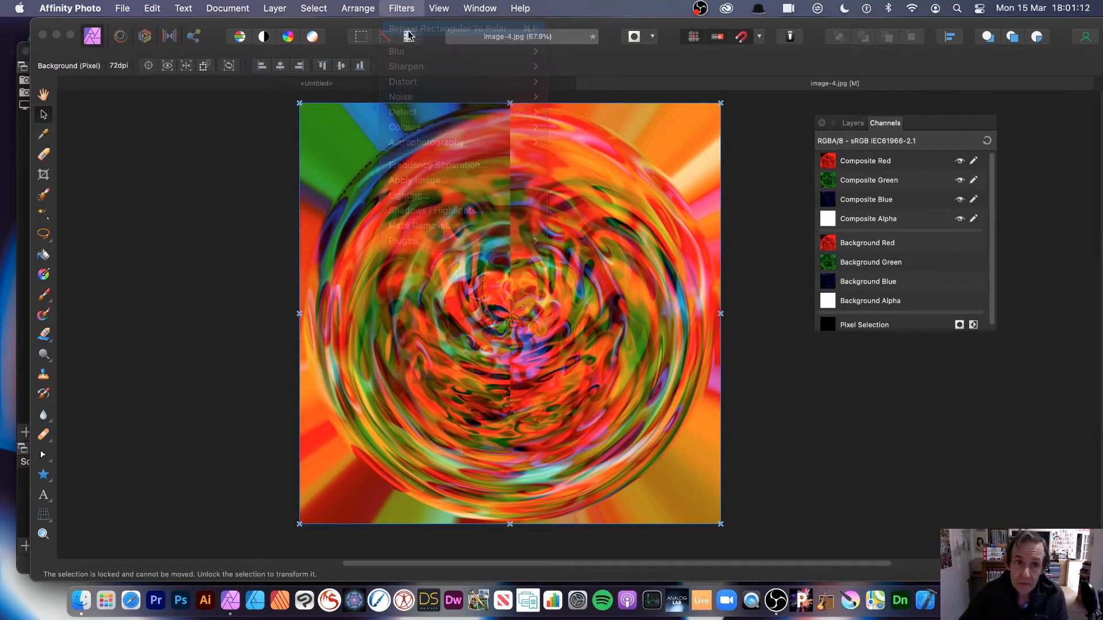
pyautogui.click(402, 8)
pyautogui.click(406, 29)
pyautogui.click(401, 8)
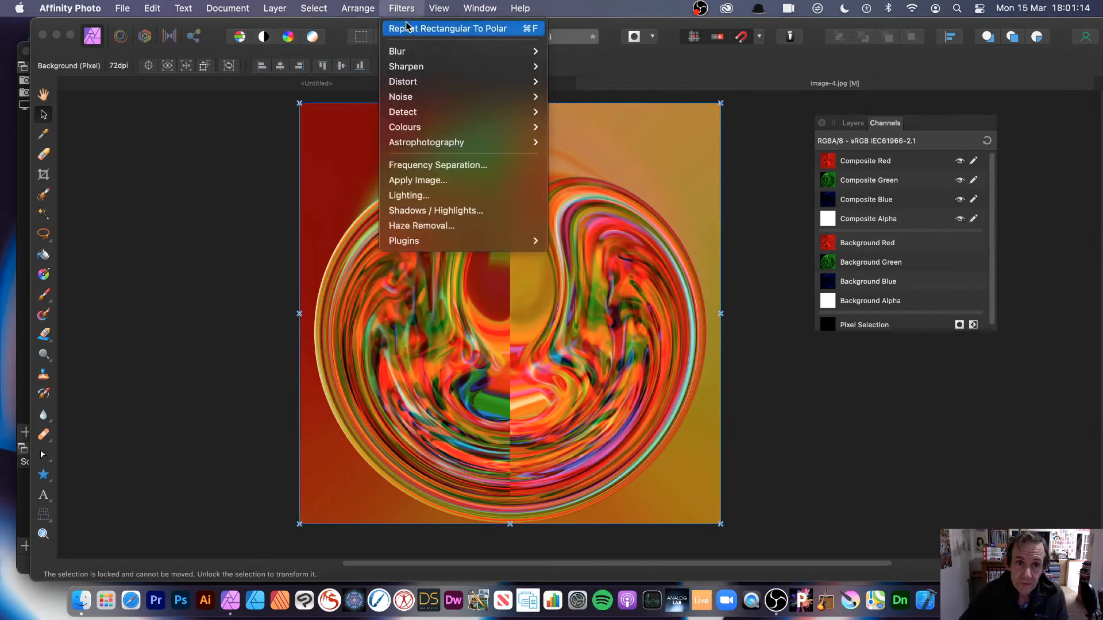
pyautogui.click(406, 28)
# - Undo all the Rectangular To Polar applications, including the red channel's, and reset the channels so all are visible and editable
pyautogui.press('super+z')
pyautogui.press('super+z')
pyautogui.press('super+z')
pyautogui.press('super+z')
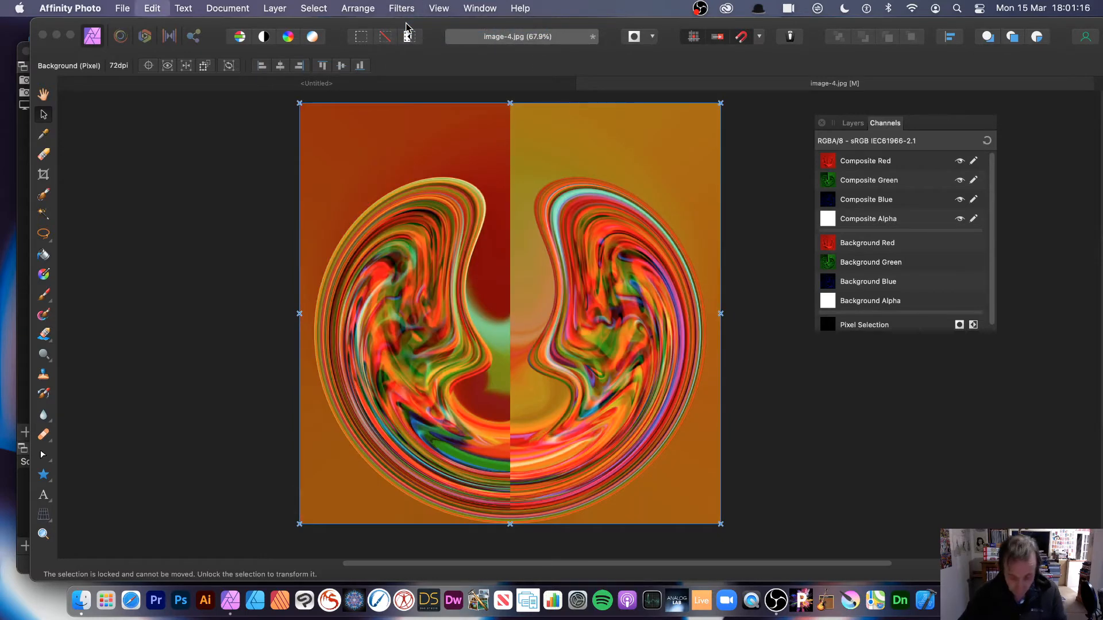
pyautogui.press('super+z')
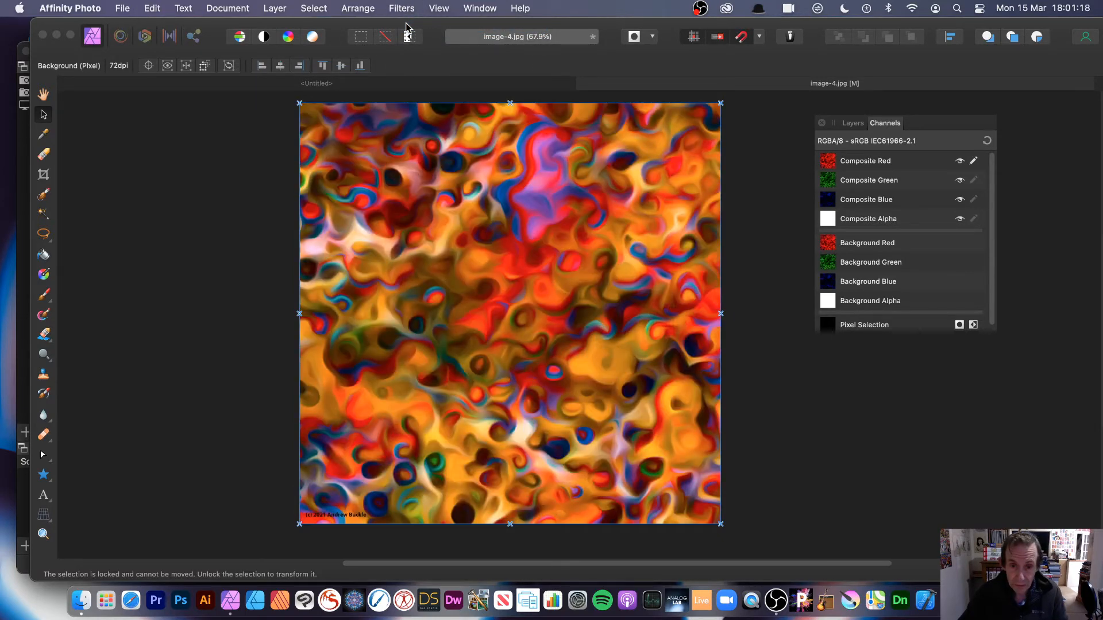
pyautogui.click(986, 141)
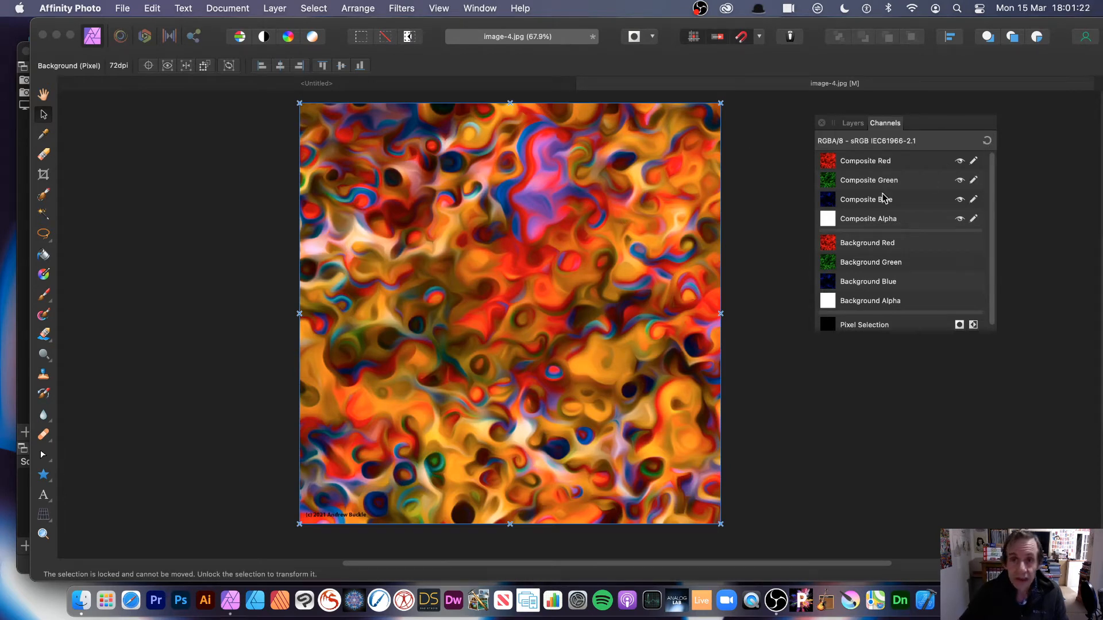
# - Apply the Rectangular To Polar filter to the whole image and fade it at 50% using the Difference blend mode
pyautogui.click(402, 8)
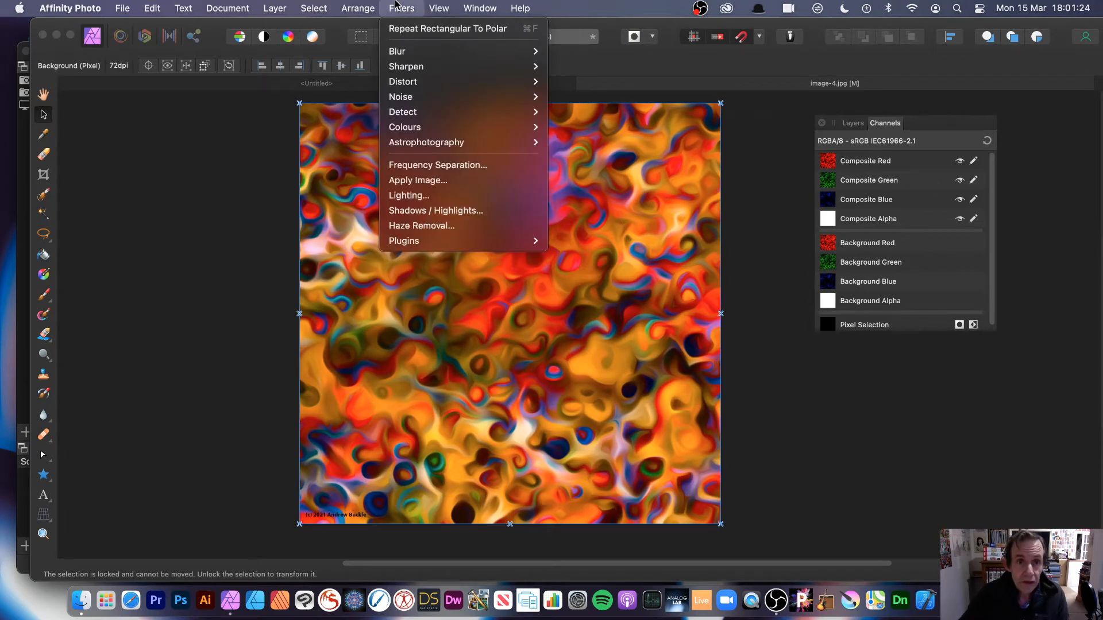
pyautogui.click(406, 29)
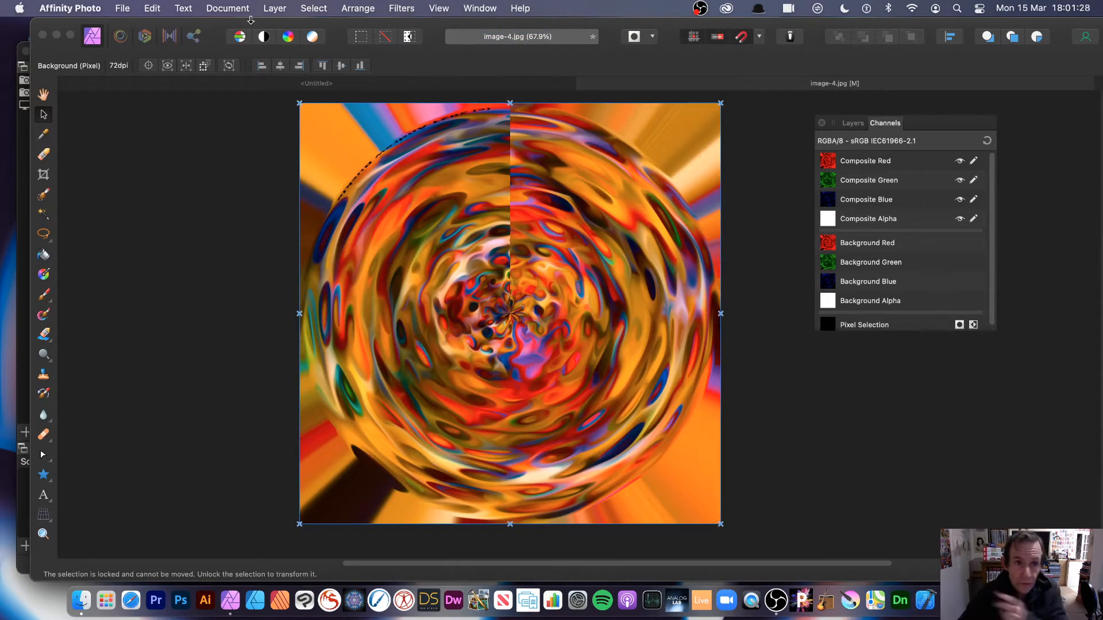
pyautogui.click(275, 8)
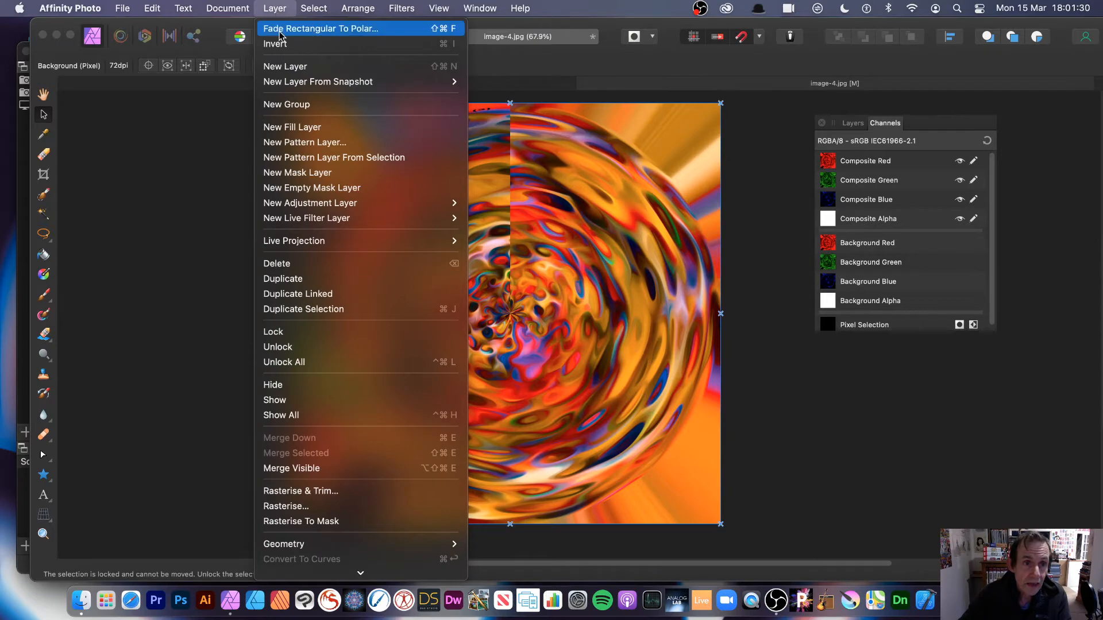
pyautogui.click(279, 29)
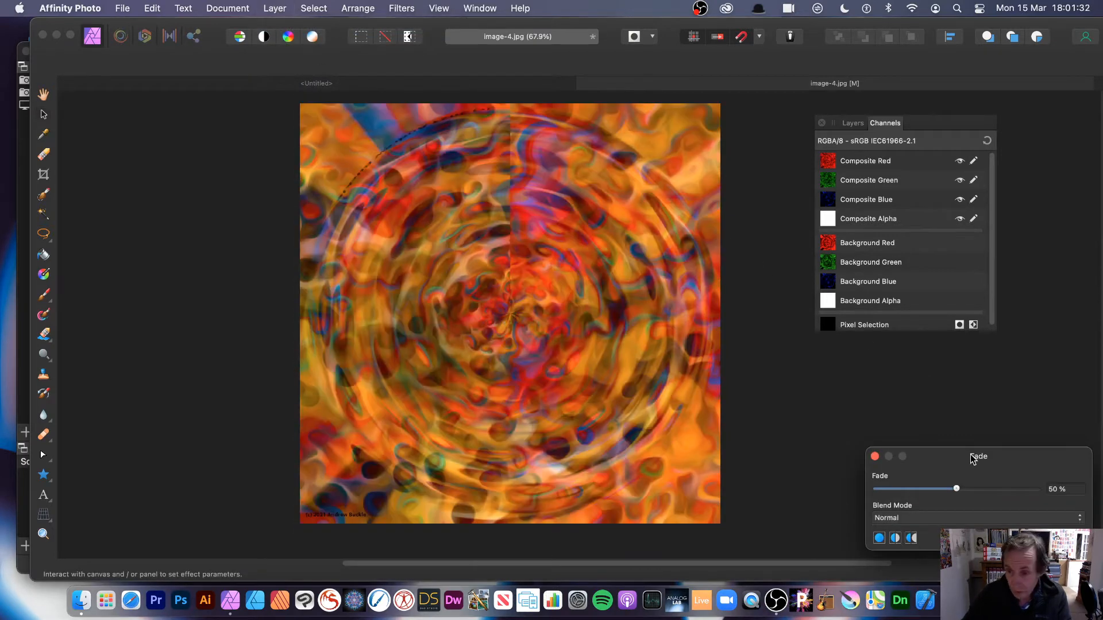
pyautogui.moveTo(971, 456); pyautogui.dragTo(687, 183)
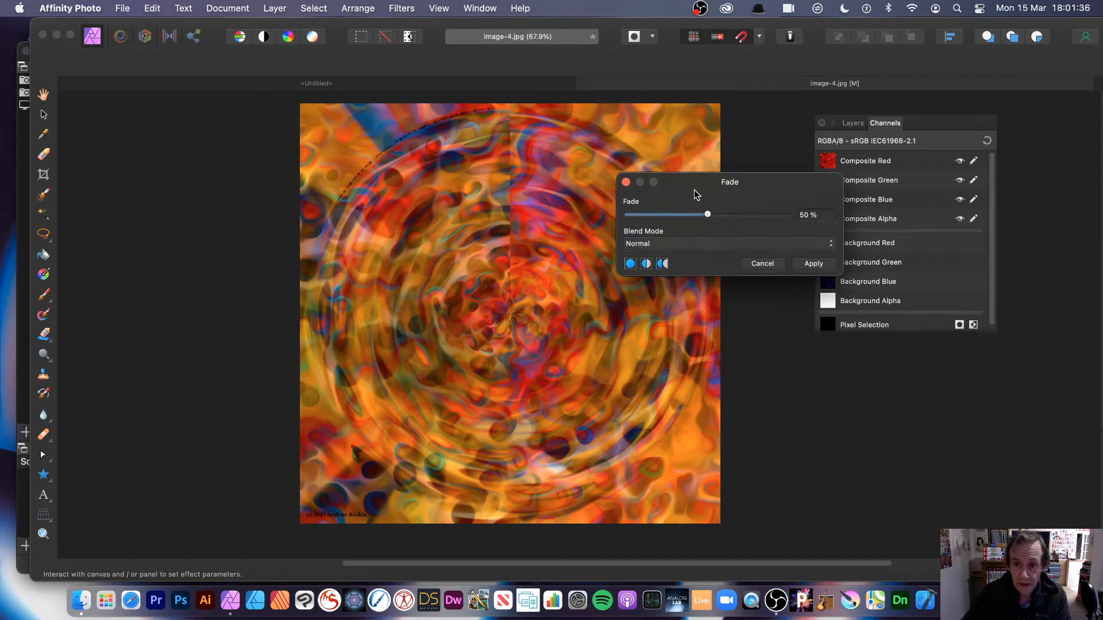
pyautogui.click(679, 255)
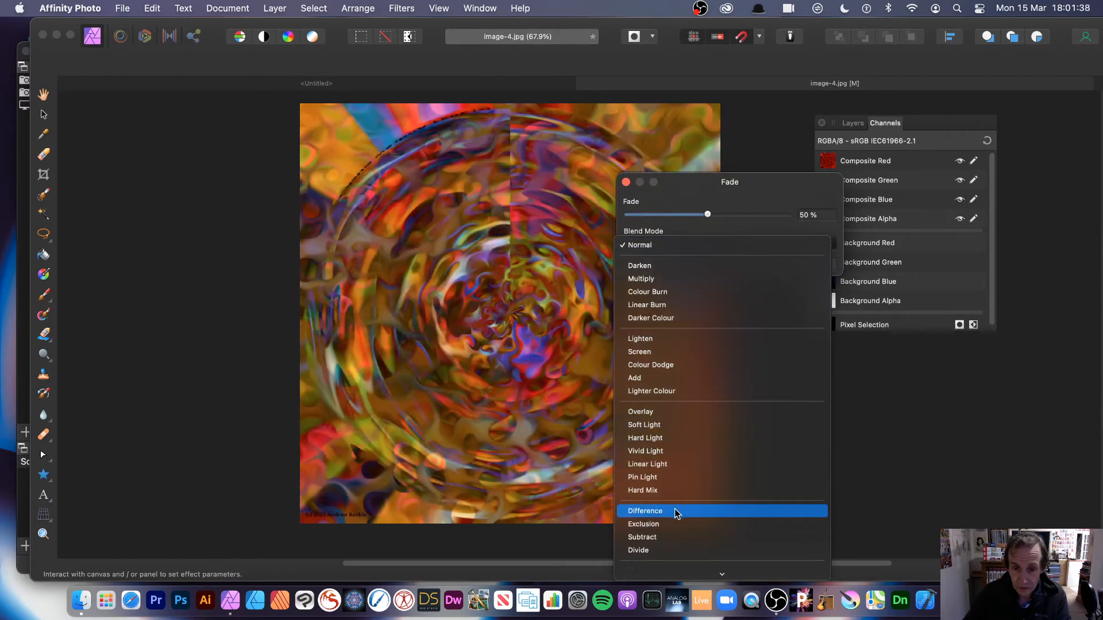
pyautogui.click(676, 511)
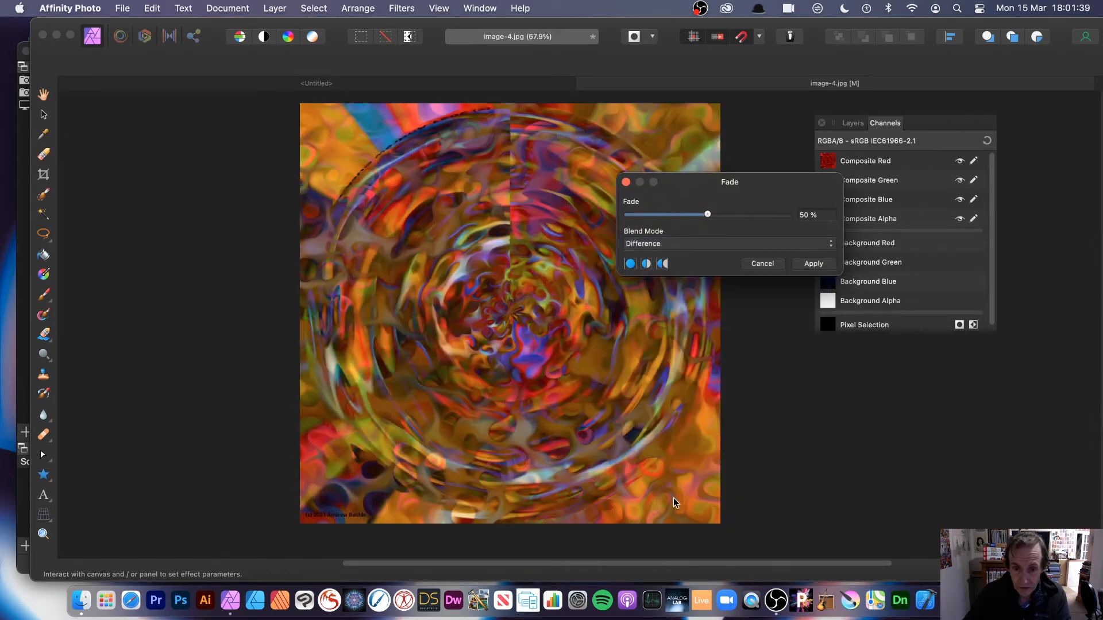
# - Try the Pin Light and Saturation blend modes for the fade, and lower the fade amount to 18%
pyautogui.click(673, 247)
pyautogui.click(674, 248)
pyautogui.click(682, 242)
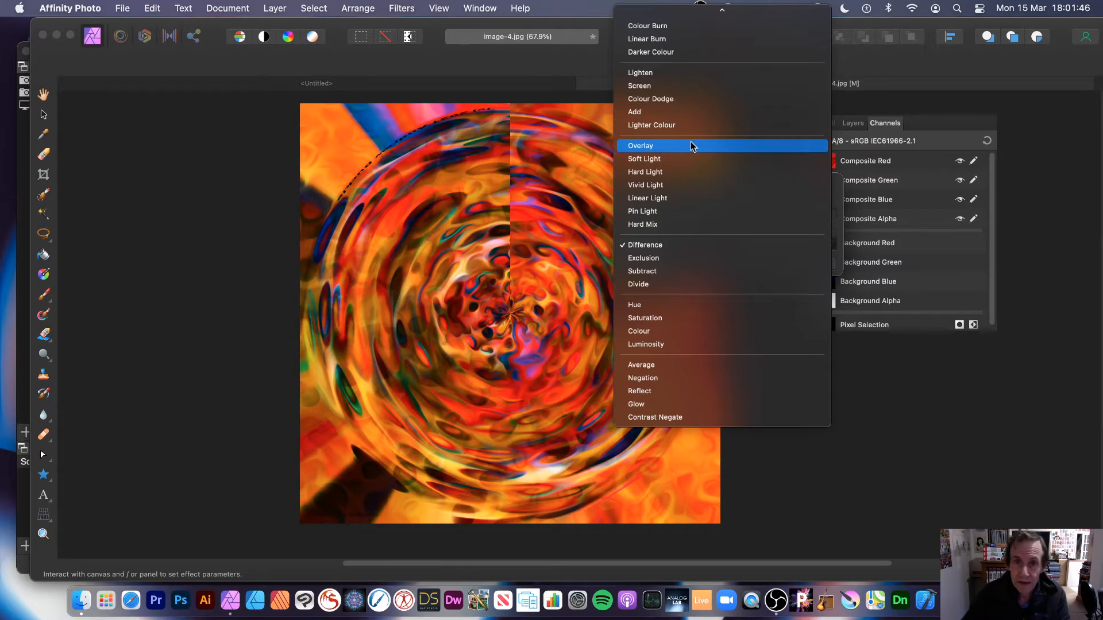
pyautogui.click(693, 210)
pyautogui.click(691, 243)
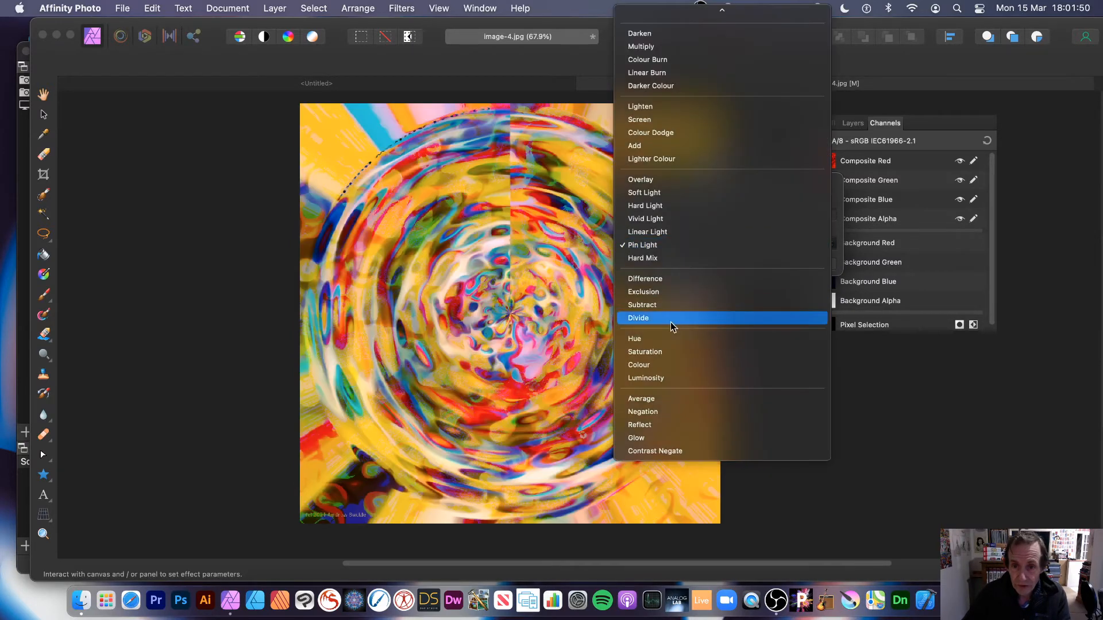
pyautogui.click(684, 349)
pyautogui.moveTo(671, 216)
pyautogui.mouseDown()
pyautogui.moveTo(638, 218)
pyautogui.moveTo(752, 229)
pyautogui.moveTo(655, 226)
pyautogui.mouseUp()
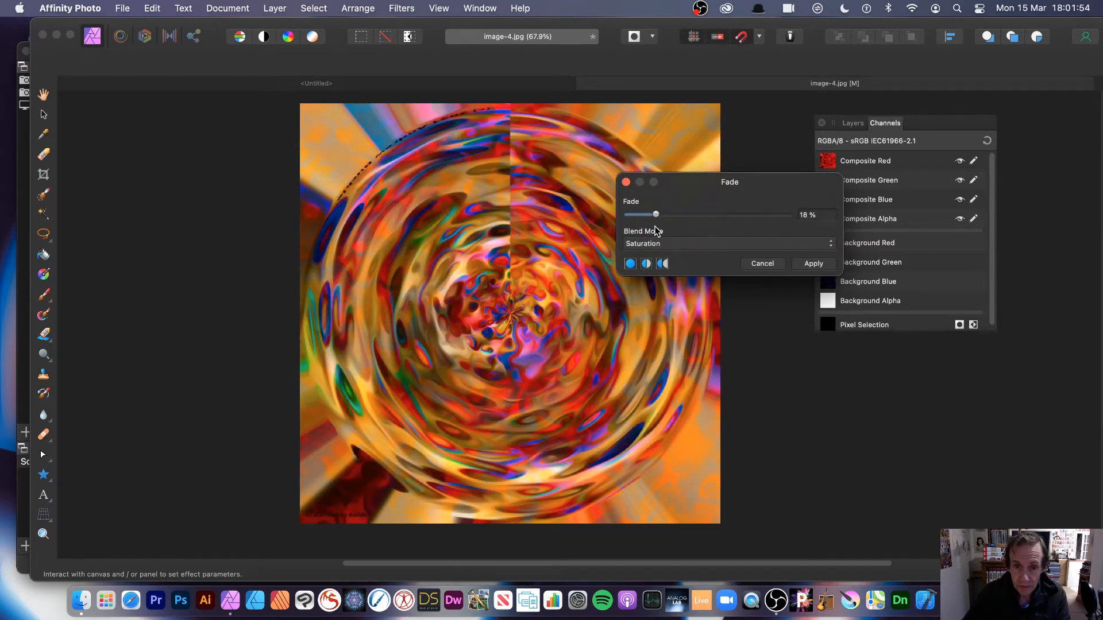
# - Apply the fade in Difference mode with a further reduced amount, and undo both the fade and the Rectangular To Polar filter
pyautogui.click(699, 243)
pyautogui.click(695, 171)
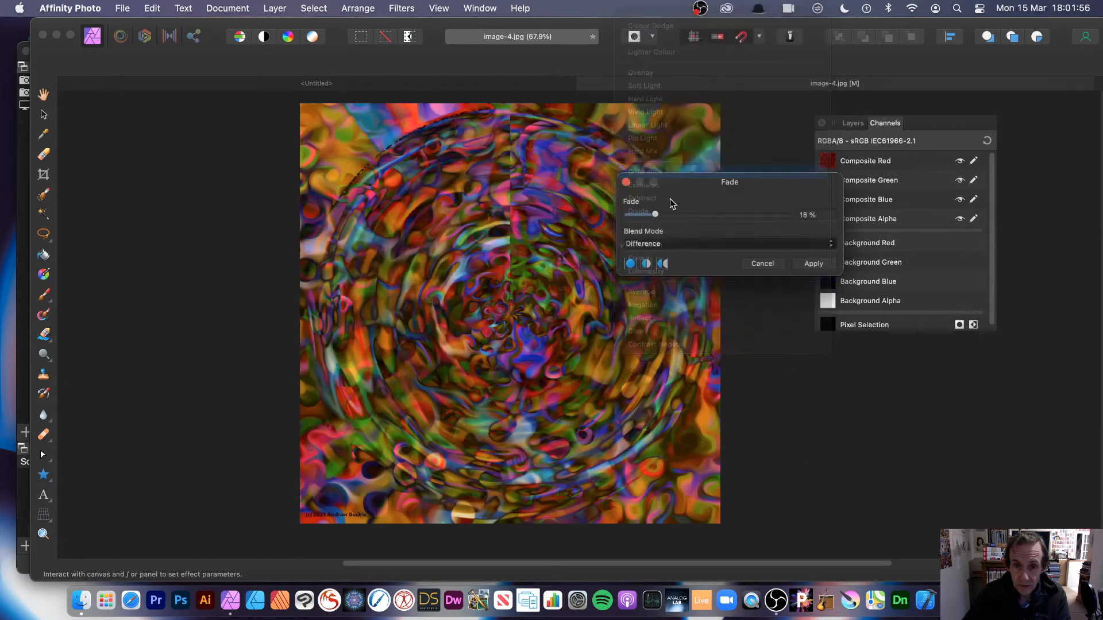
pyautogui.moveTo(655, 218); pyautogui.dragTo(627, 215)
pyautogui.click(814, 264)
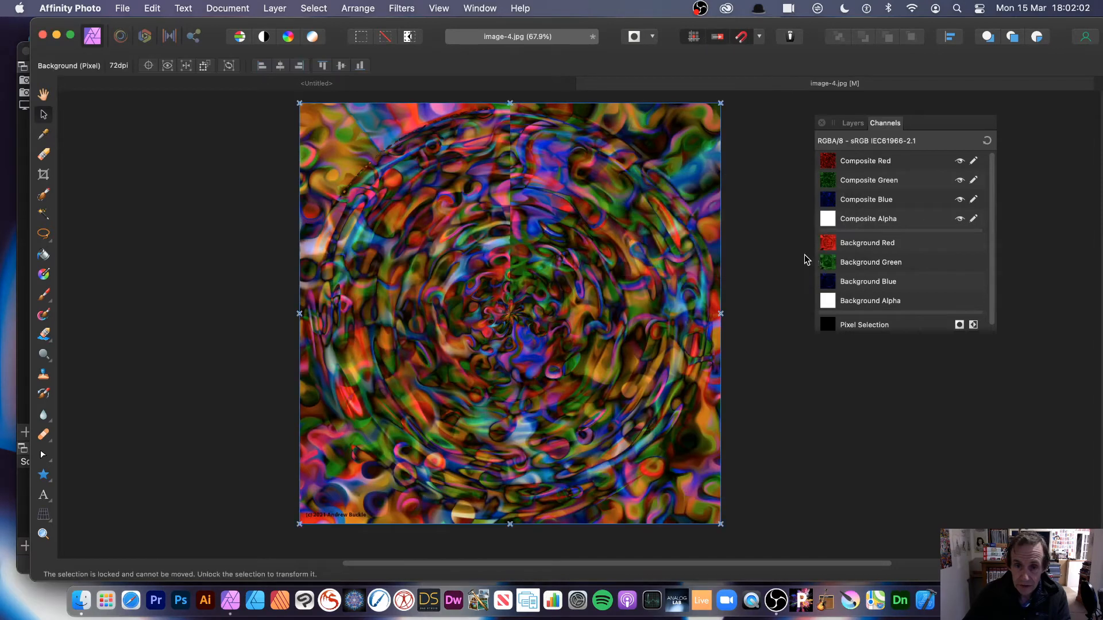
pyautogui.press('super+z')
pyautogui.press('super+z')
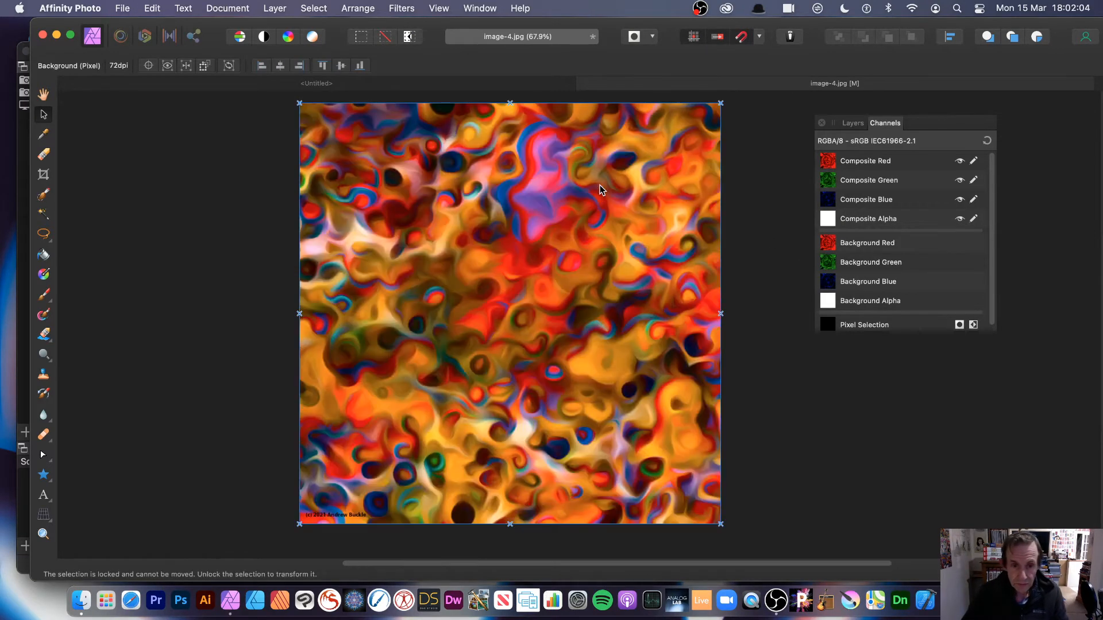
# - Apply the Rectangular To Polar filter six times in succession to the full-colour image
pyautogui.click(410, 11)
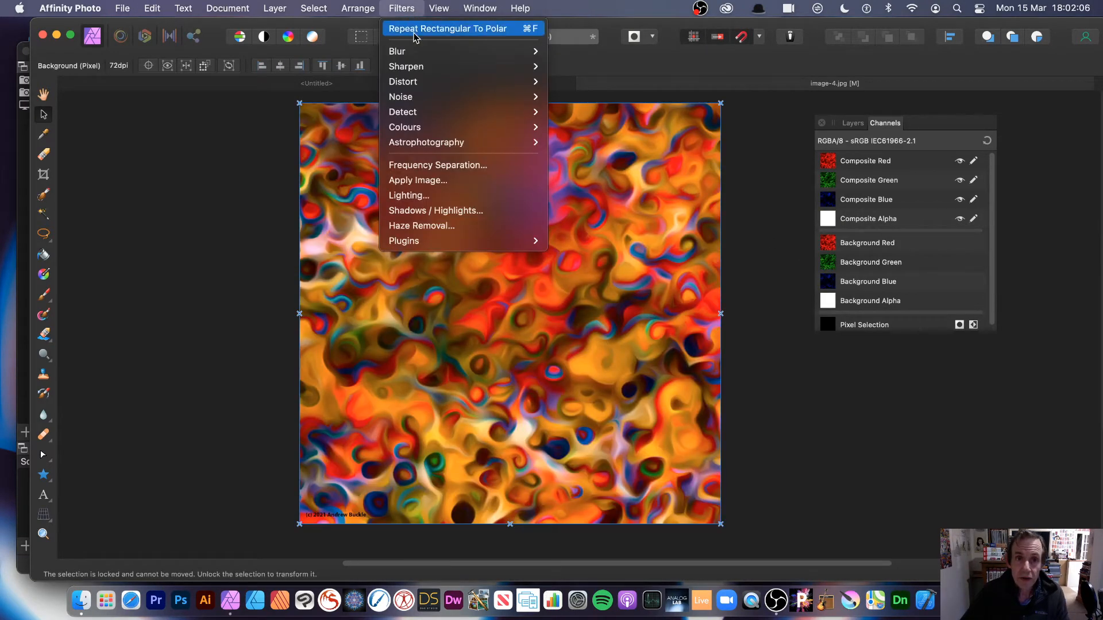
pyautogui.click(415, 31)
pyautogui.click(417, 11)
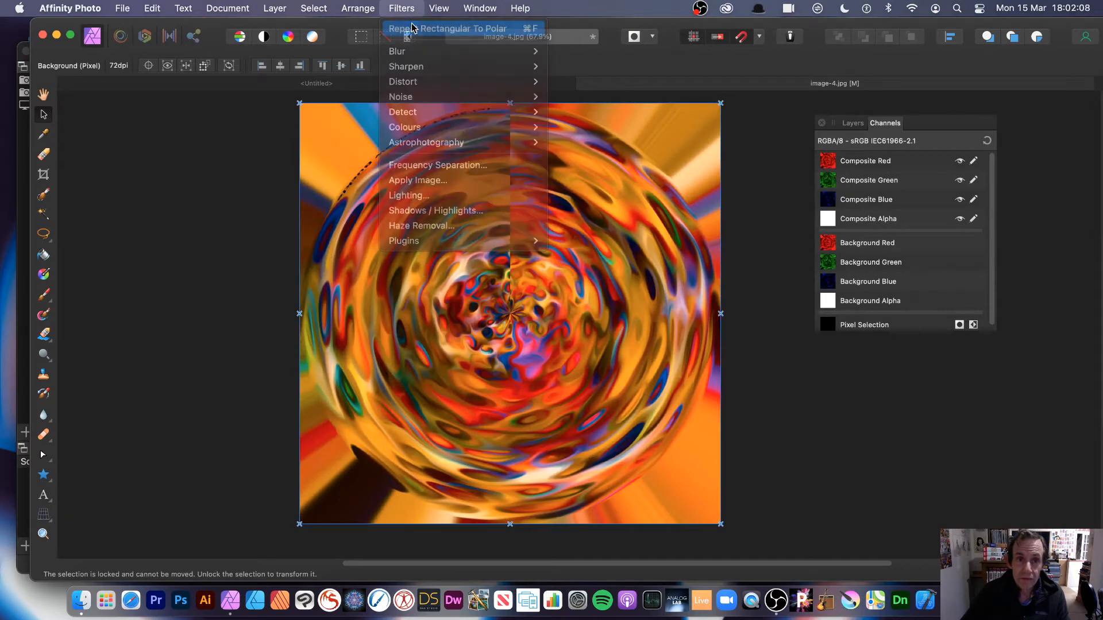
pyautogui.click(414, 28)
pyautogui.click(411, 10)
pyautogui.click(414, 29)
pyautogui.click(412, 9)
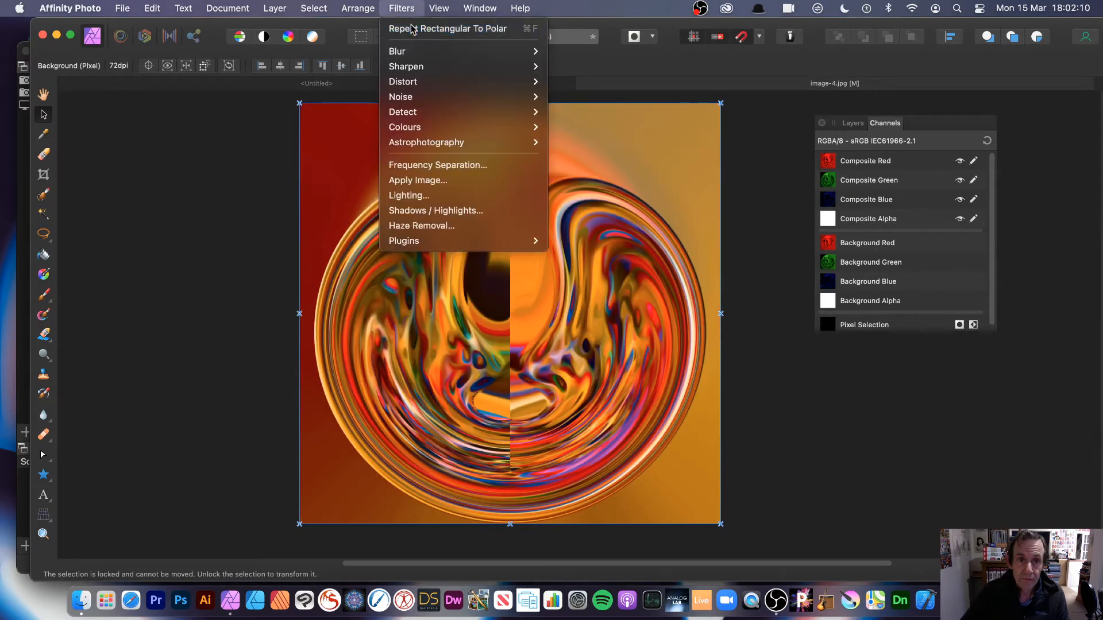
pyautogui.click(415, 29)
pyautogui.click(412, 9)
pyautogui.click(413, 29)
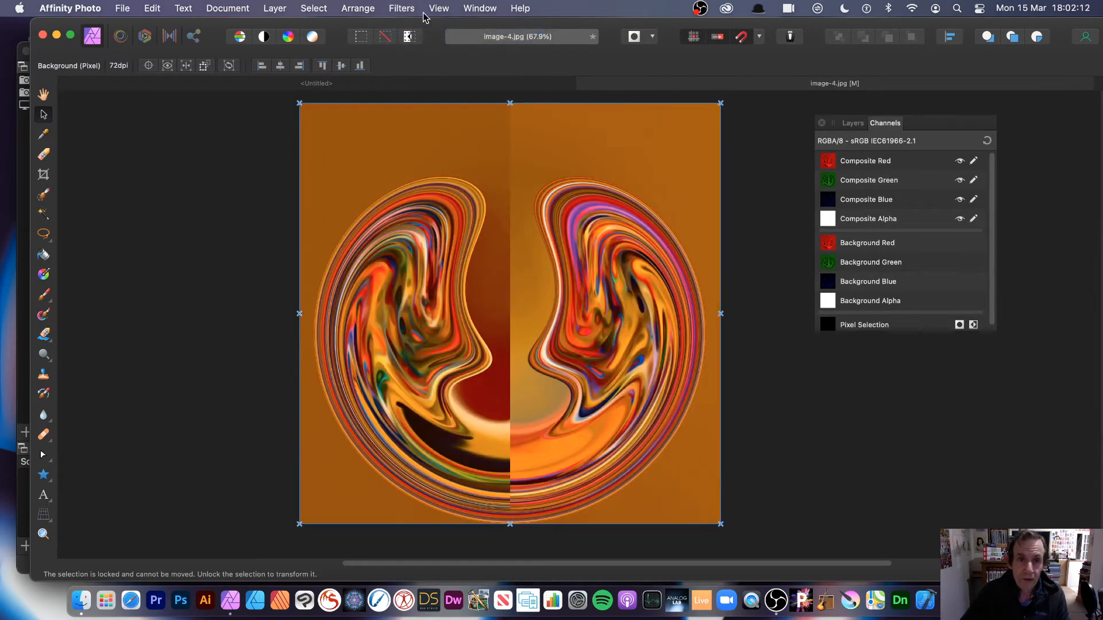
pyautogui.click(412, 8)
pyautogui.click(412, 30)
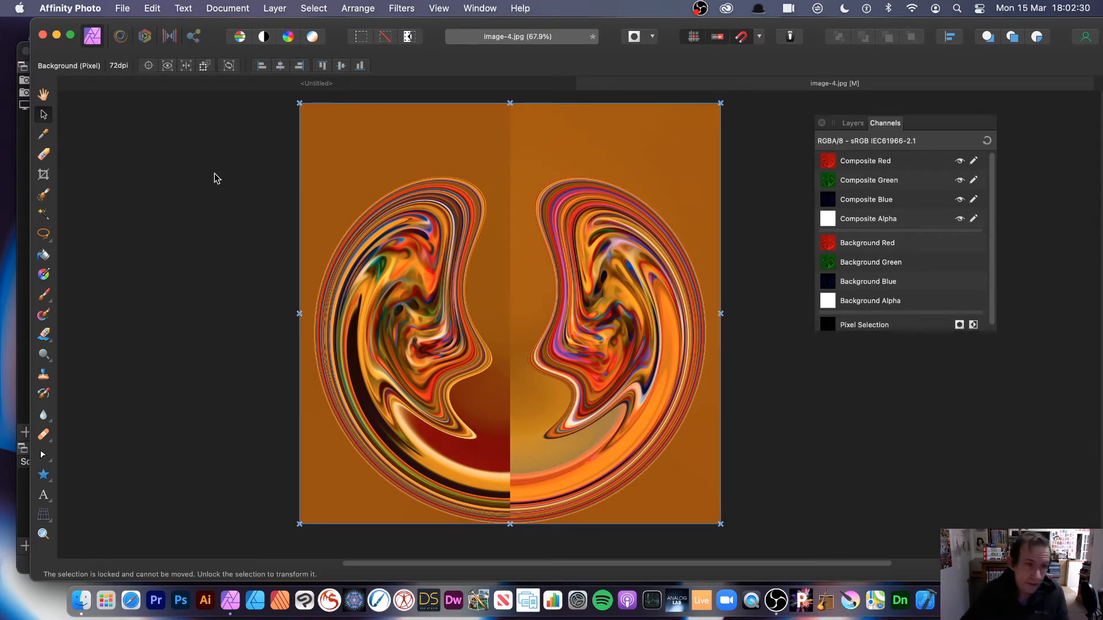
# - Duplicate the filtered Background layer and rotate the copy about 60° clockwise around its centre
pyautogui.click(268, 8)
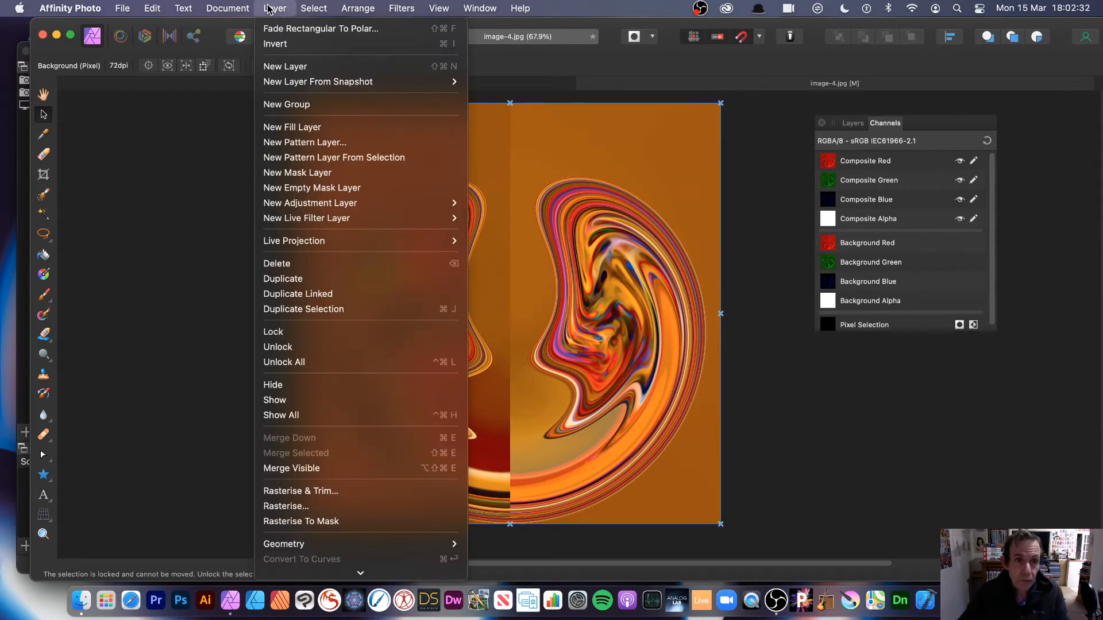
pyautogui.click(311, 280)
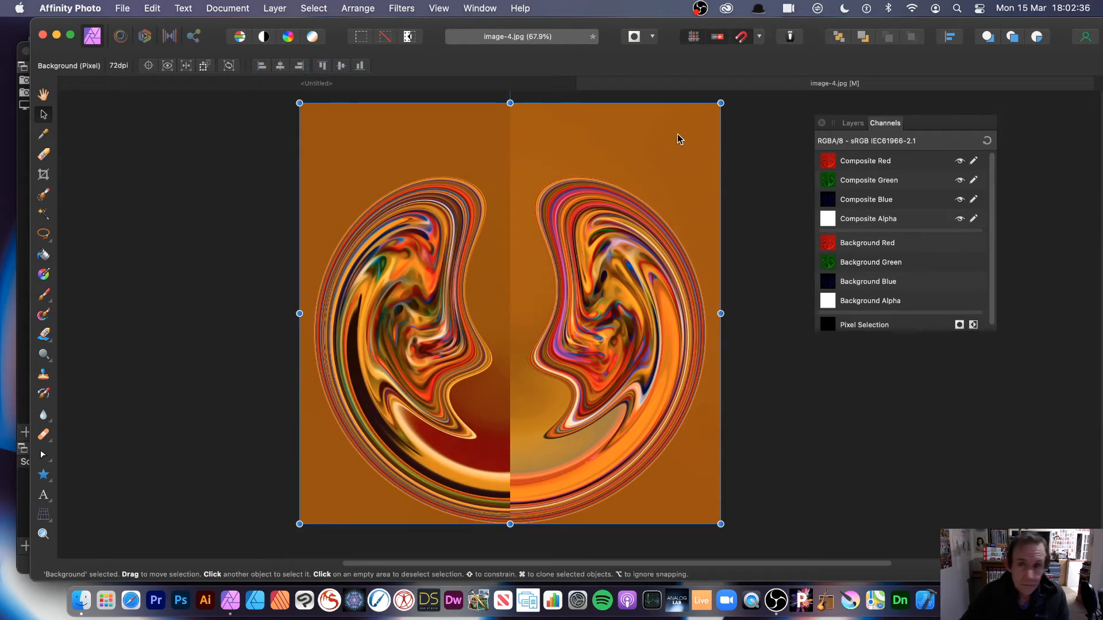
pyautogui.moveTo(726, 101); pyautogui.dragTo(391, 410)
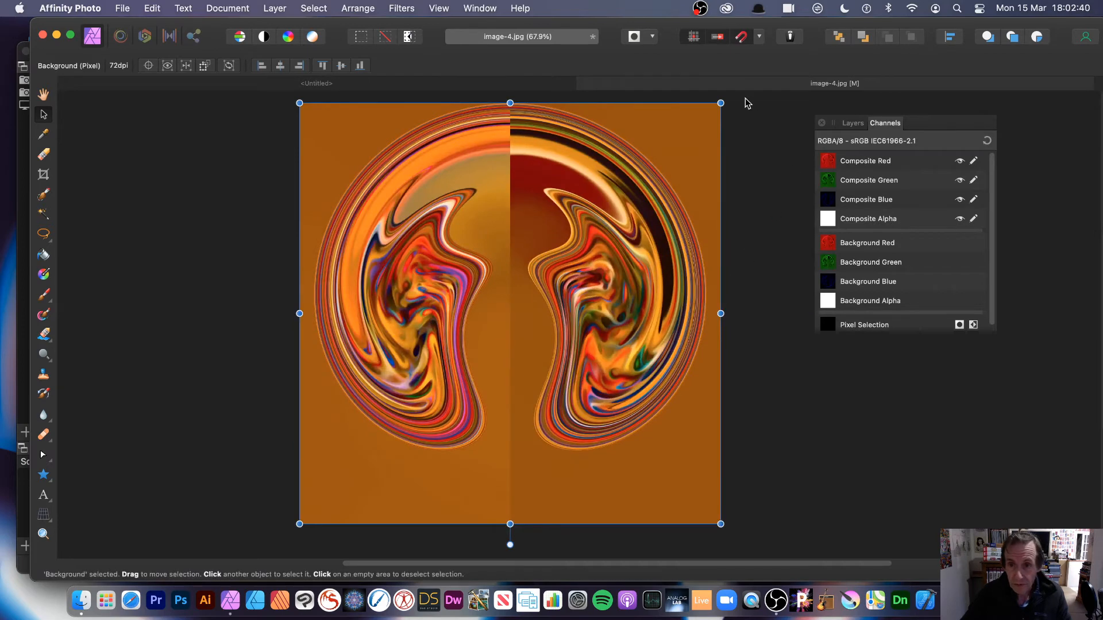
pyautogui.moveTo(725, 99); pyautogui.dragTo(374, 240)
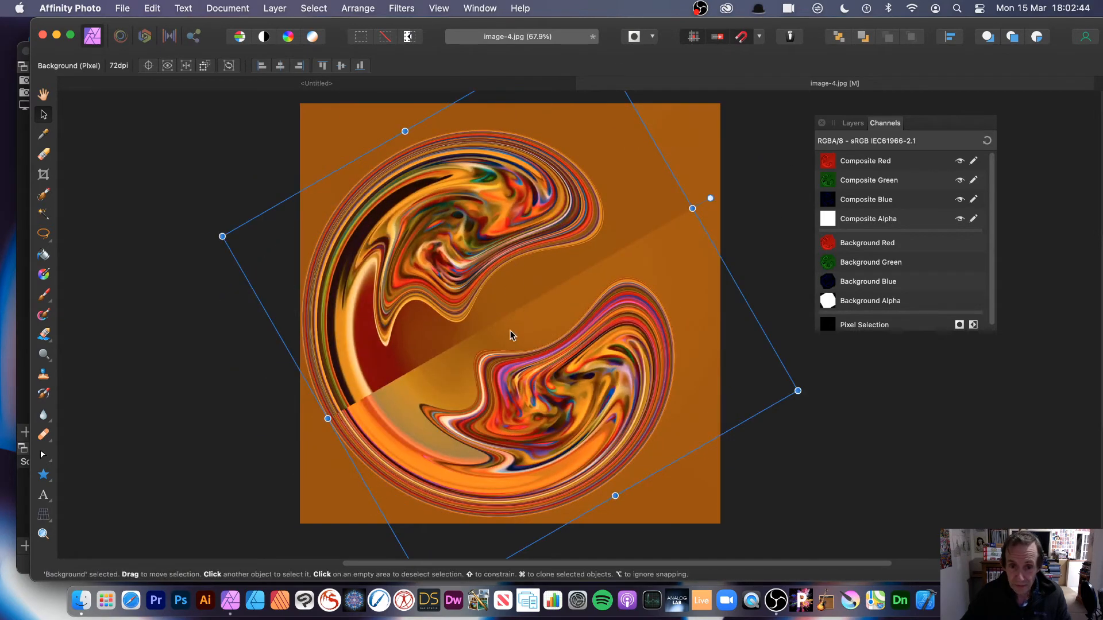
# - Try Hard Light on the rotated copy, set its blend mode to Difference, and rotate it on to 90° clockwise
pyautogui.click(844, 123)
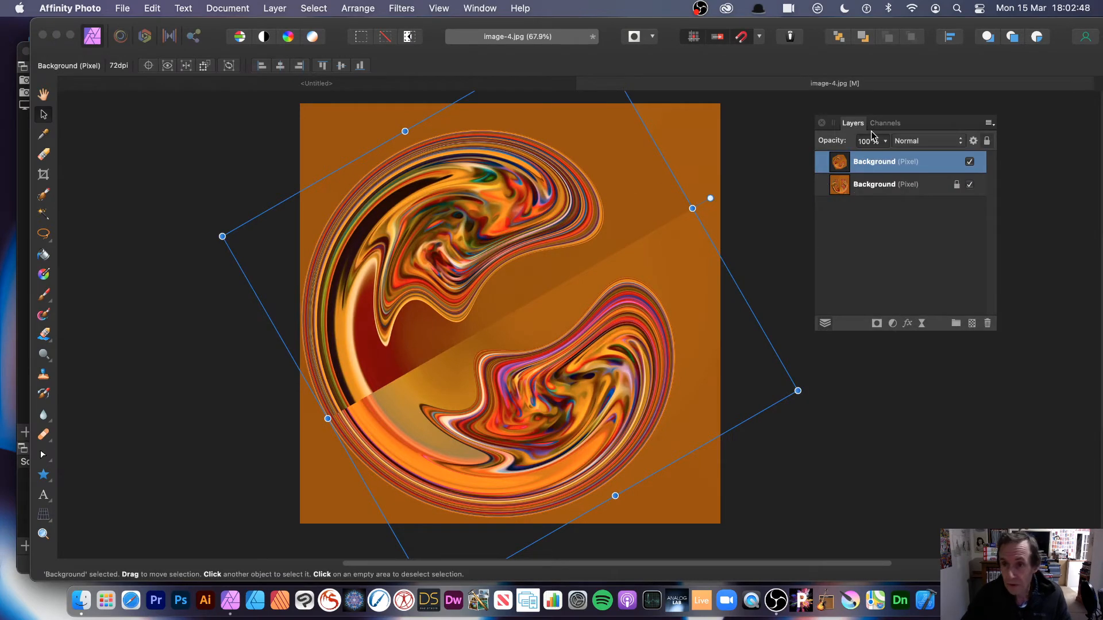
pyautogui.click(908, 143)
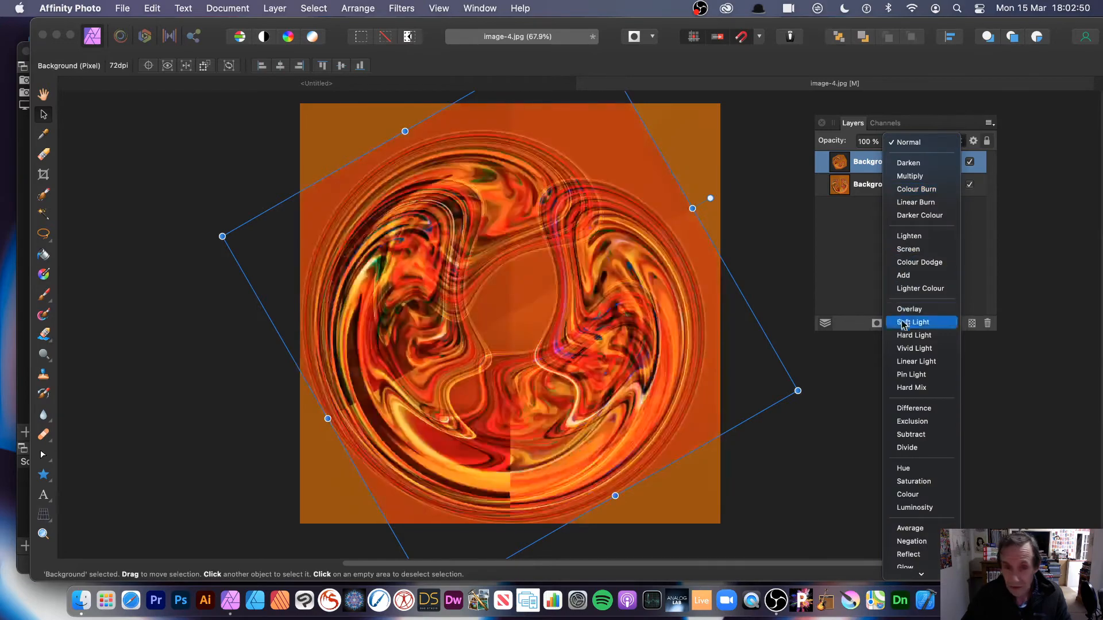
pyautogui.click(903, 336)
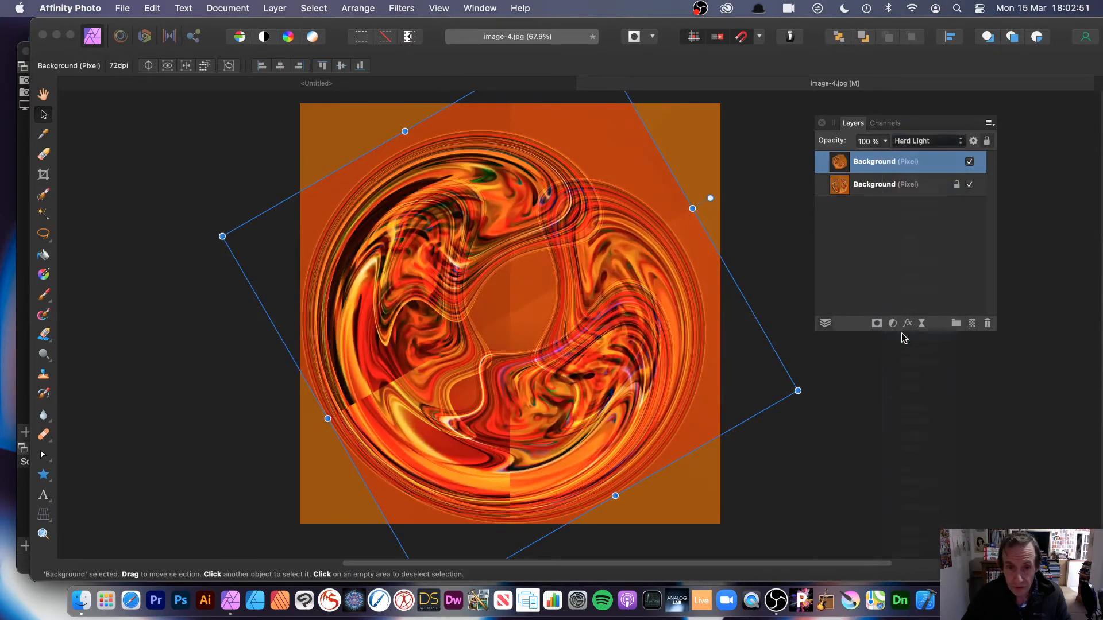
pyautogui.click(909, 143)
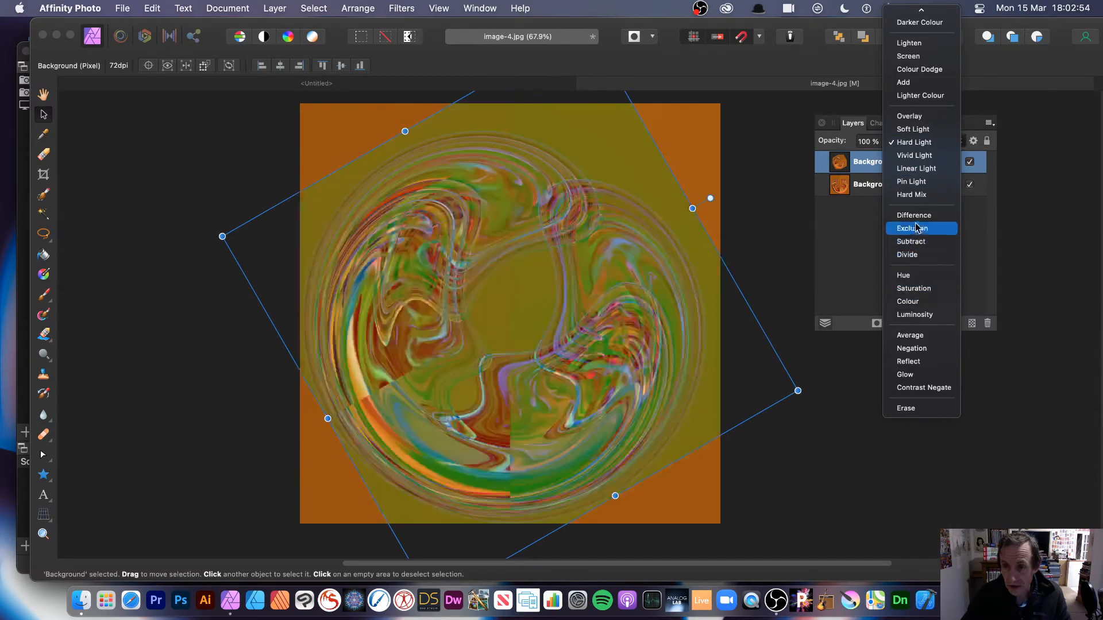
pyautogui.click(914, 215)
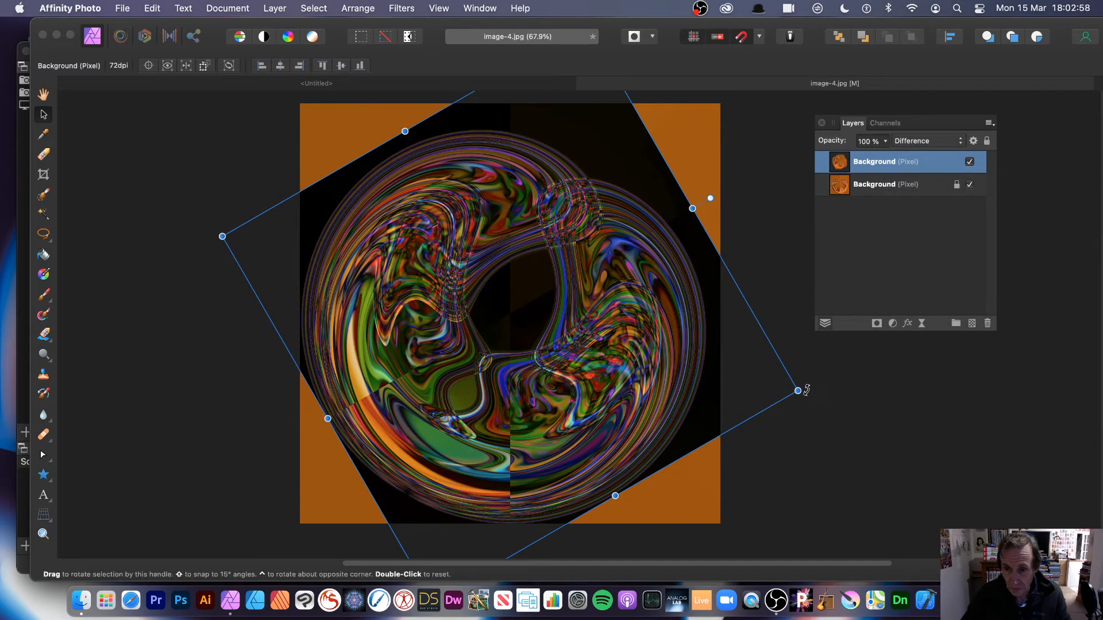
pyautogui.moveTo(810, 391); pyautogui.dragTo(704, 495)
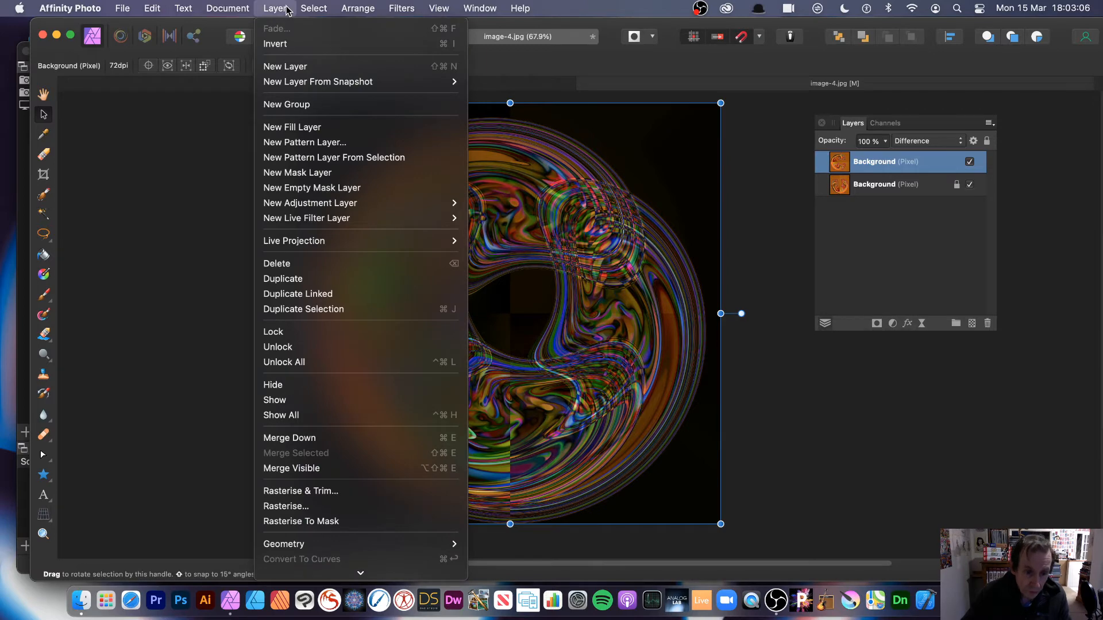
# - Merge the visible layers into a new pixel layer and apply the Rectangular To Polar filter to it three times
pyautogui.click(286, 467)
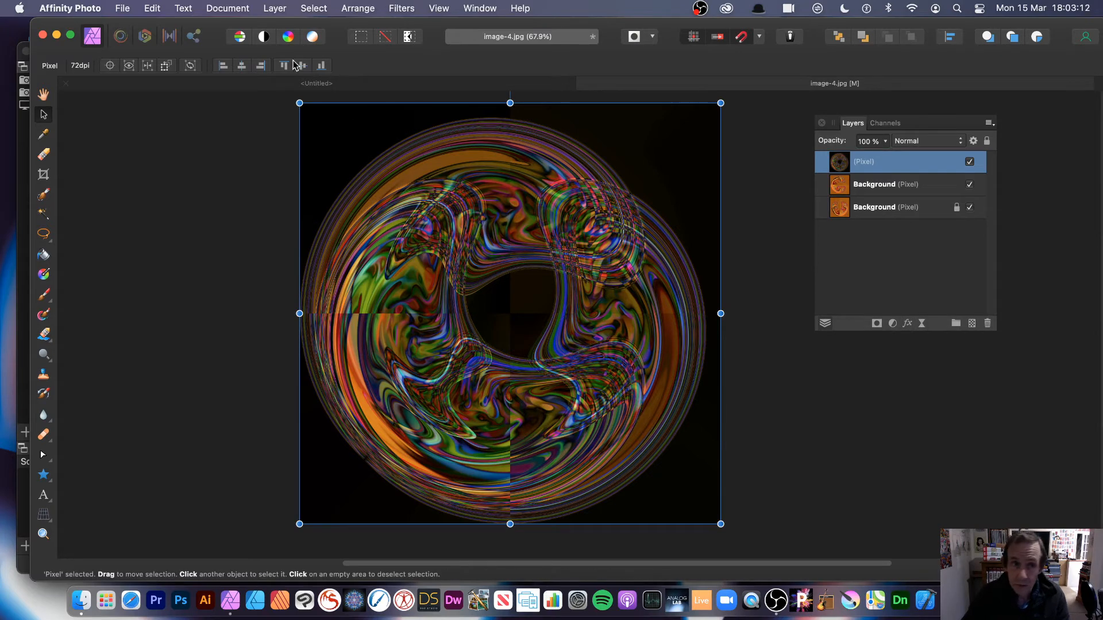
pyautogui.click(401, 8)
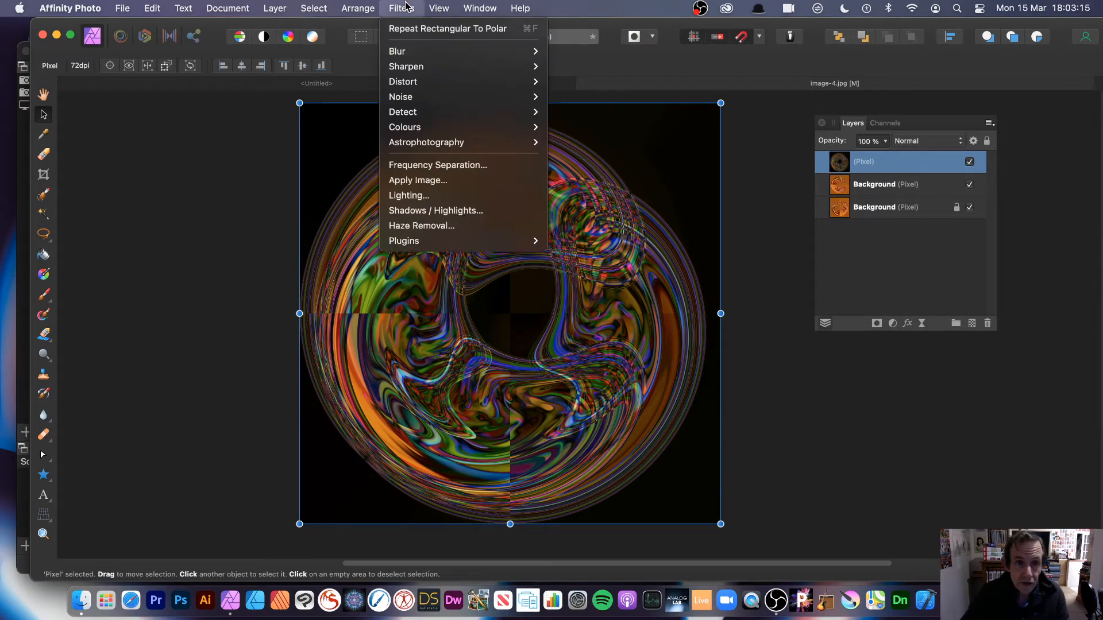
pyautogui.click(416, 31)
pyautogui.click(401, 8)
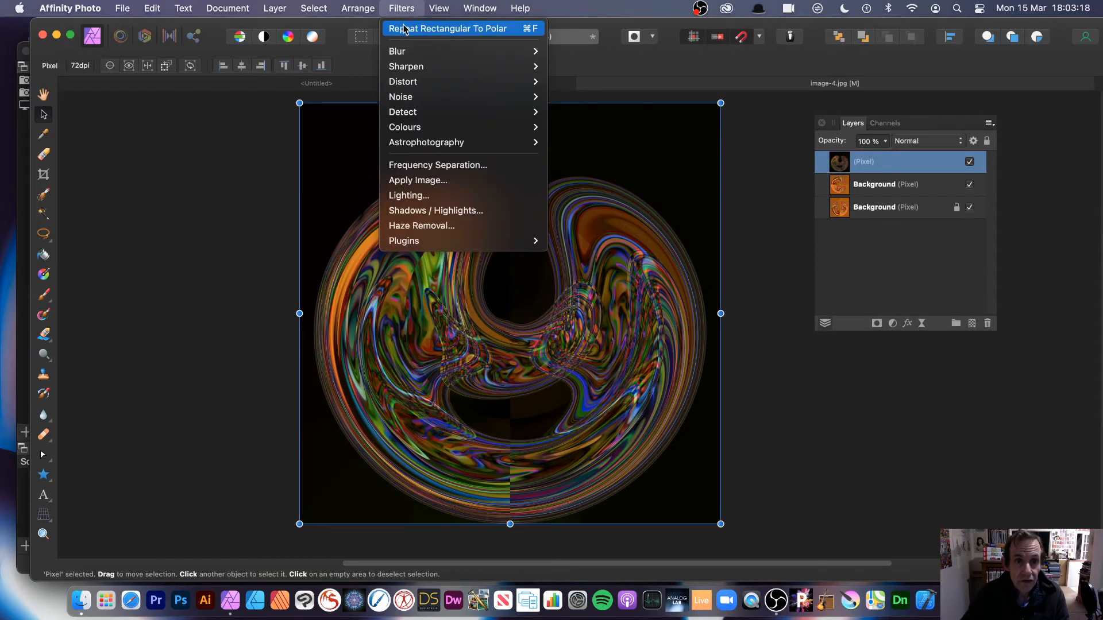
pyautogui.click(416, 31)
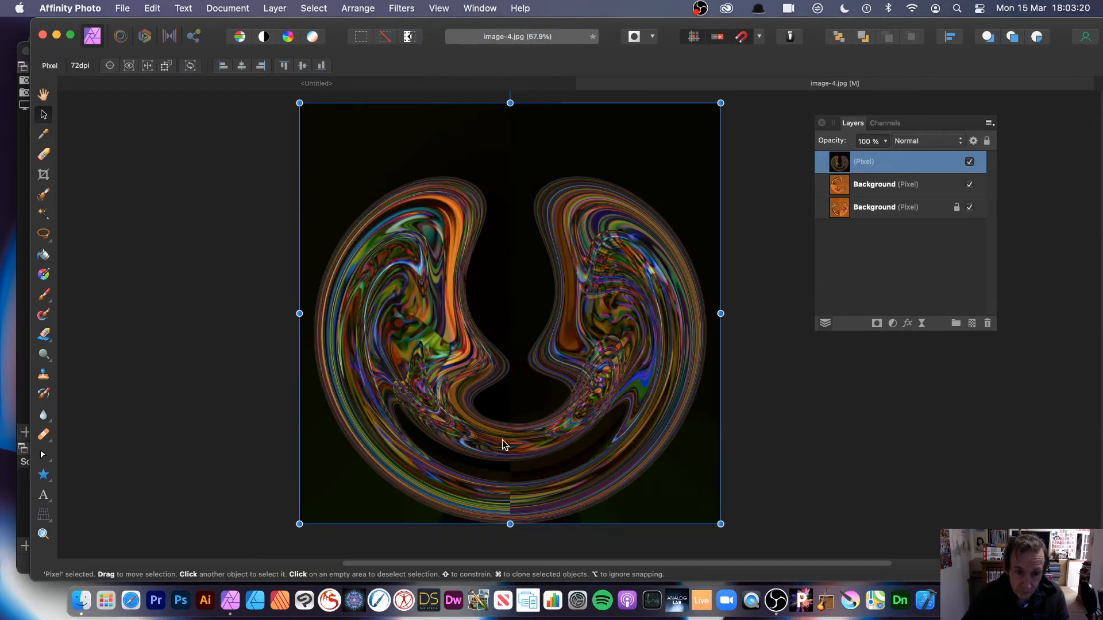
pyautogui.click(401, 8)
pyautogui.click(401, 29)
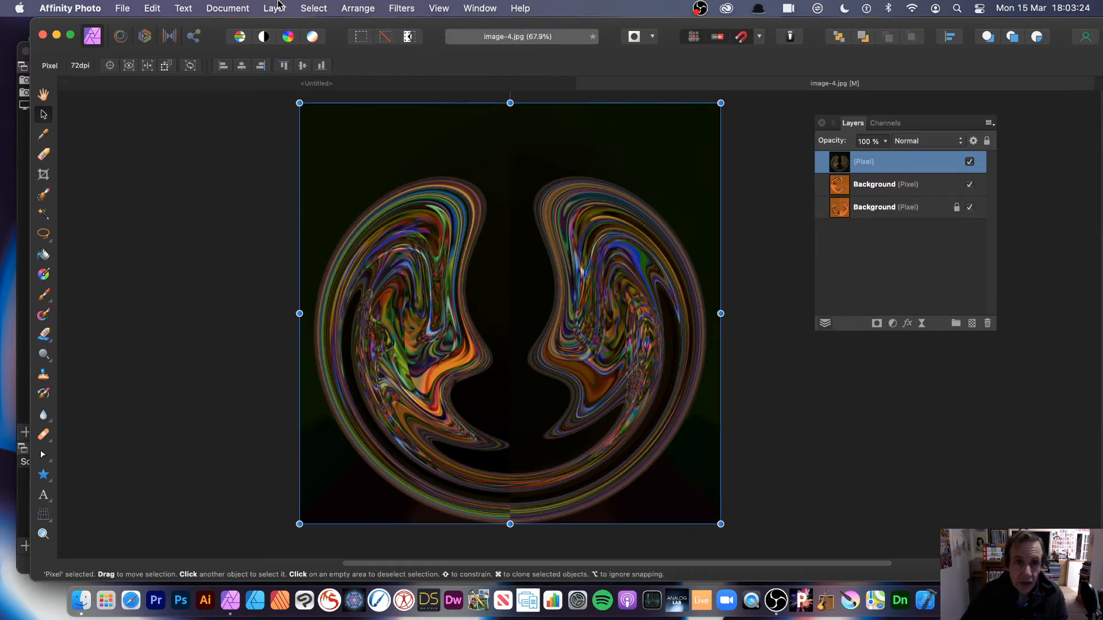
# - Duplicate the merged pixel layer, rotate the copy 180° around its centre, and set its blend mode to Lighten
pyautogui.click(284, 7)
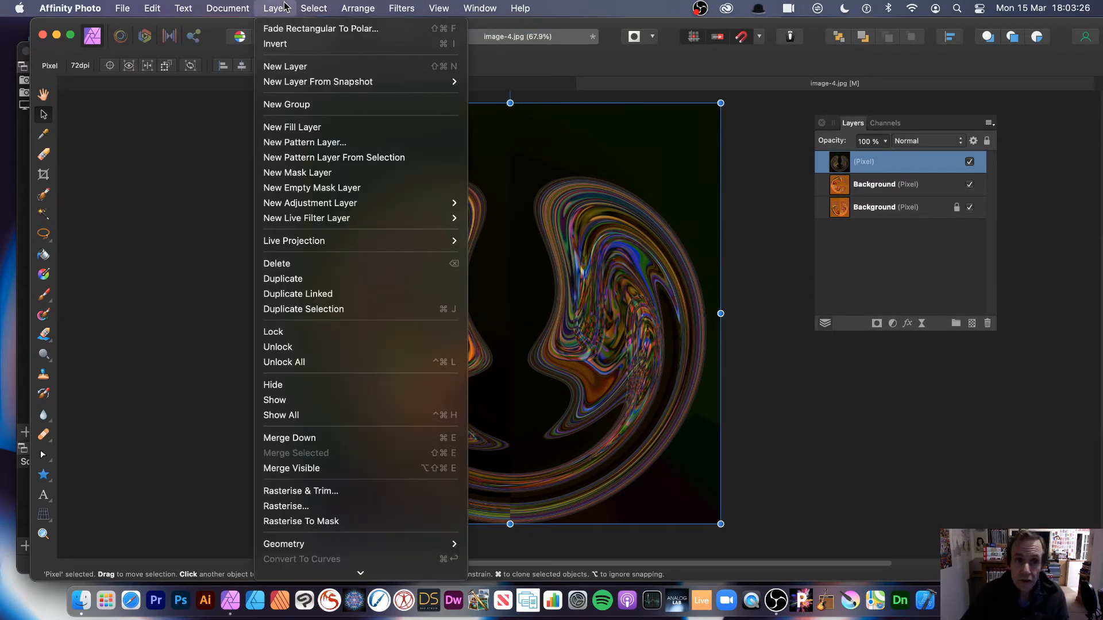
pyautogui.click(282, 279)
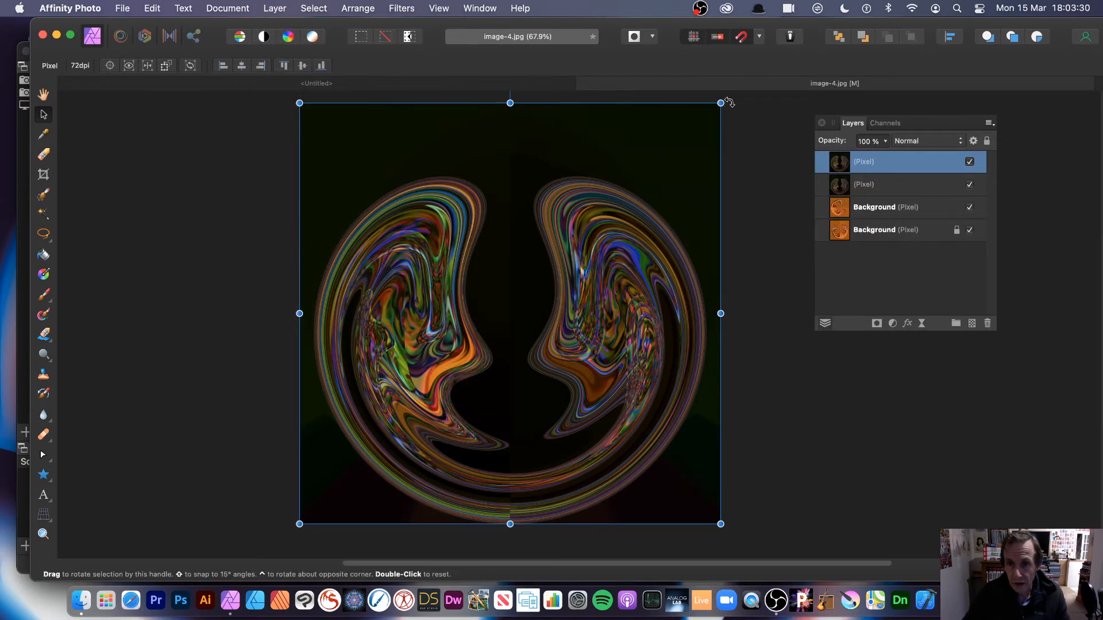
pyautogui.moveTo(726, 104); pyautogui.dragTo(397, 401)
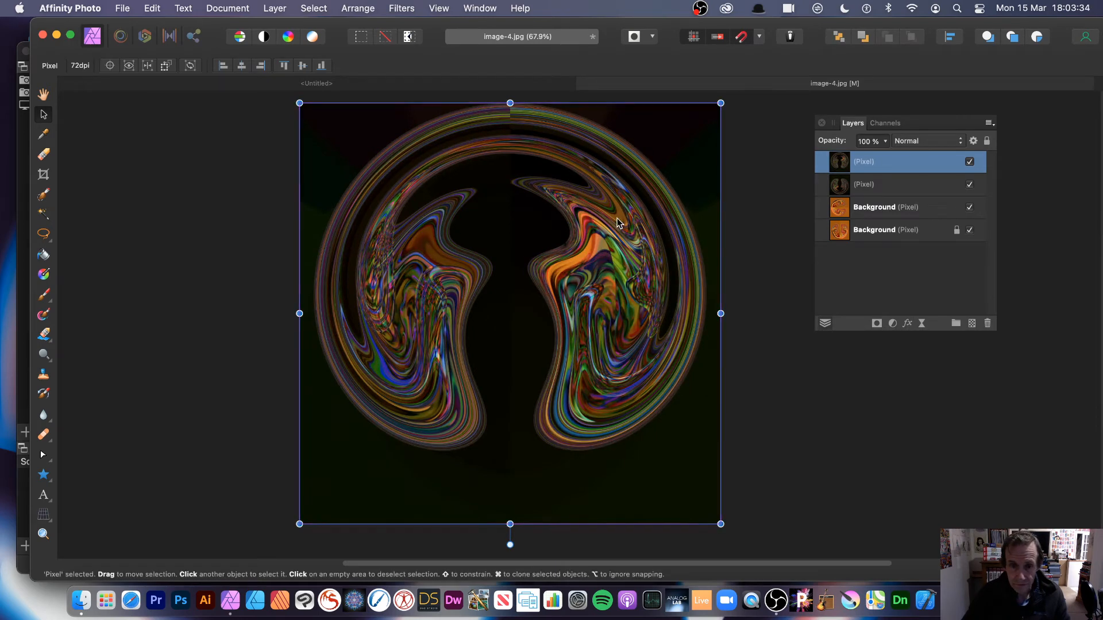
pyautogui.click(915, 143)
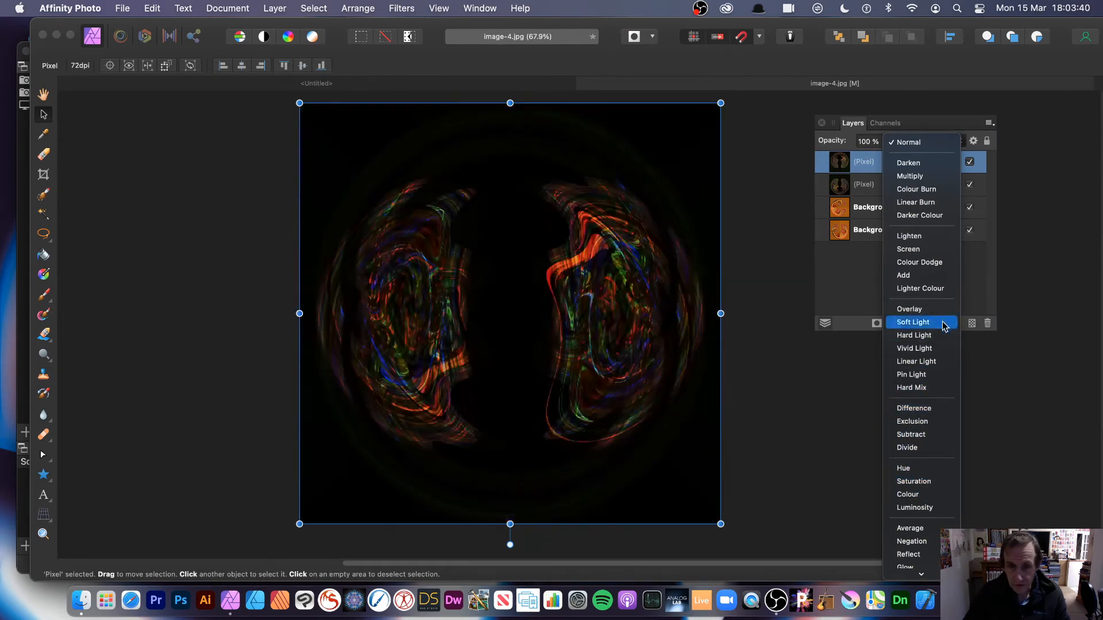
pyautogui.click(942, 244)
# - Shrink the Lighten copy to about three quarters of its size, rotate it back 180°, and position it over the upper centre
pyautogui.moveTo(720, 102); pyautogui.dragTo(598, 205)
pyautogui.moveTo(519, 306); pyautogui.dragTo(589, 244)
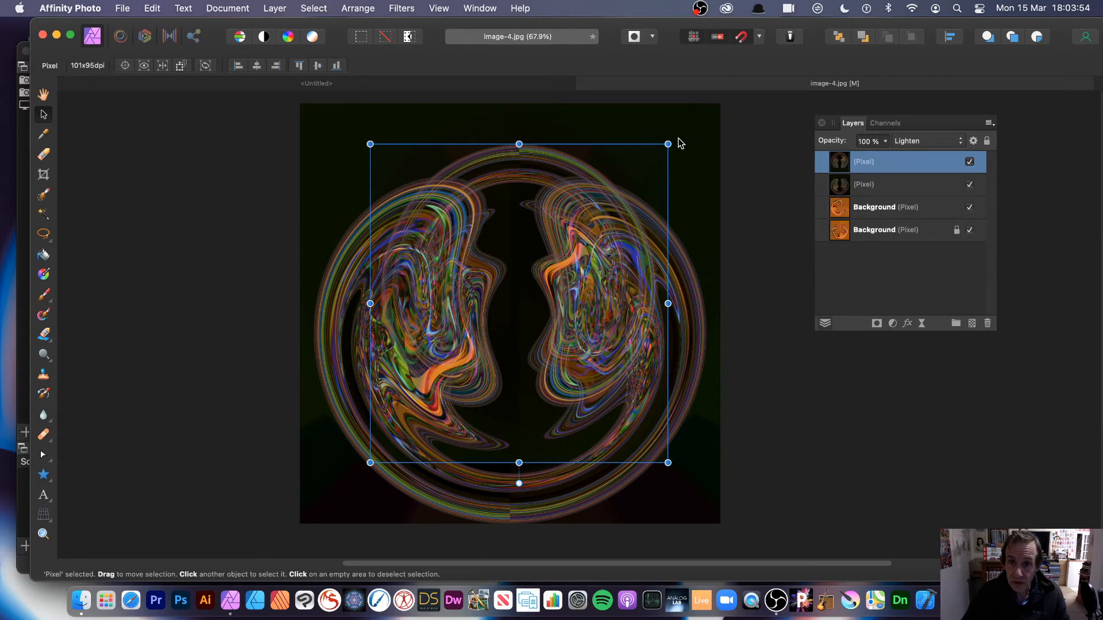
pyautogui.moveTo(676, 138); pyautogui.dragTo(367, 432)
pyautogui.moveTo(444, 297); pyautogui.dragTo(450, 270)
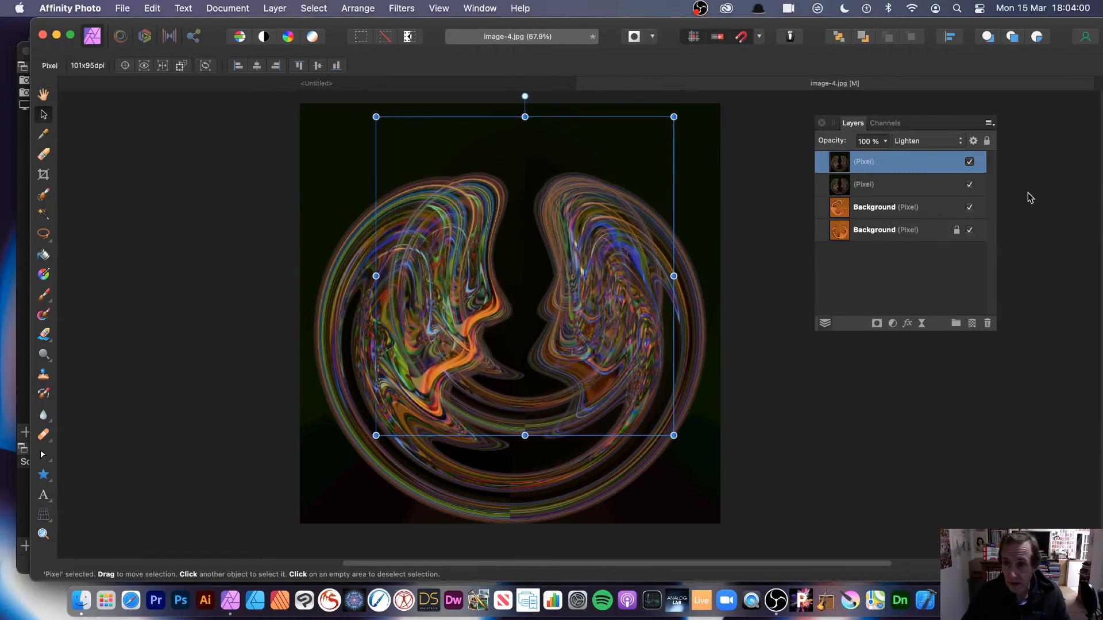
# - Lower the shrunken copy's opacity to 70% and nudge it slightly down and to the left
pyautogui.click(885, 141)
pyautogui.moveTo(884, 155); pyautogui.dragTo(850, 158)
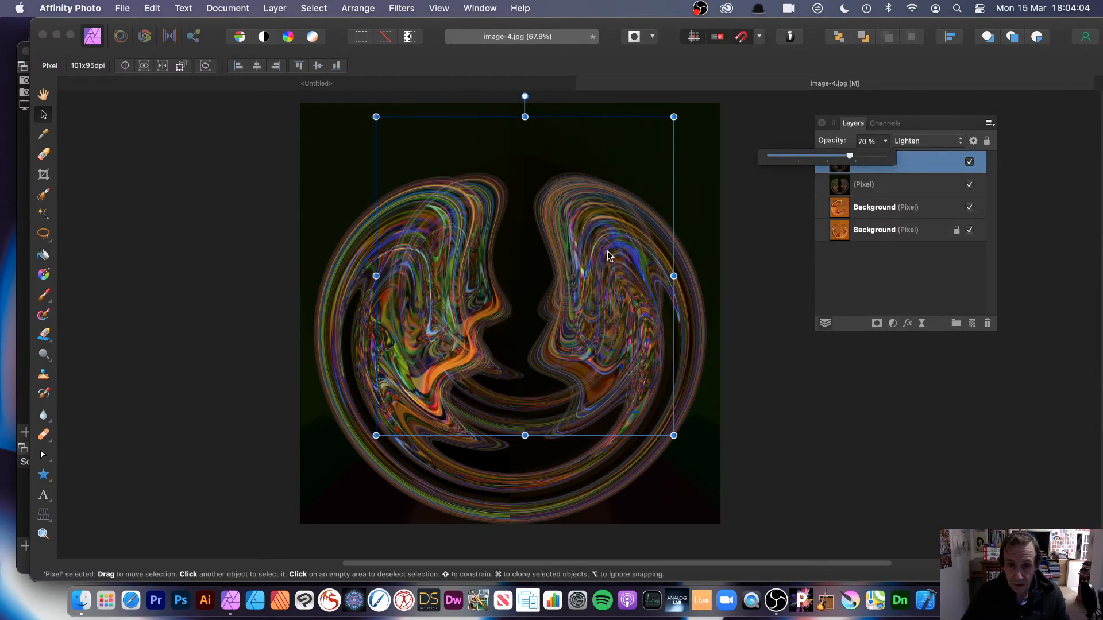
pyautogui.moveTo(607, 252); pyautogui.dragTo(599, 256)
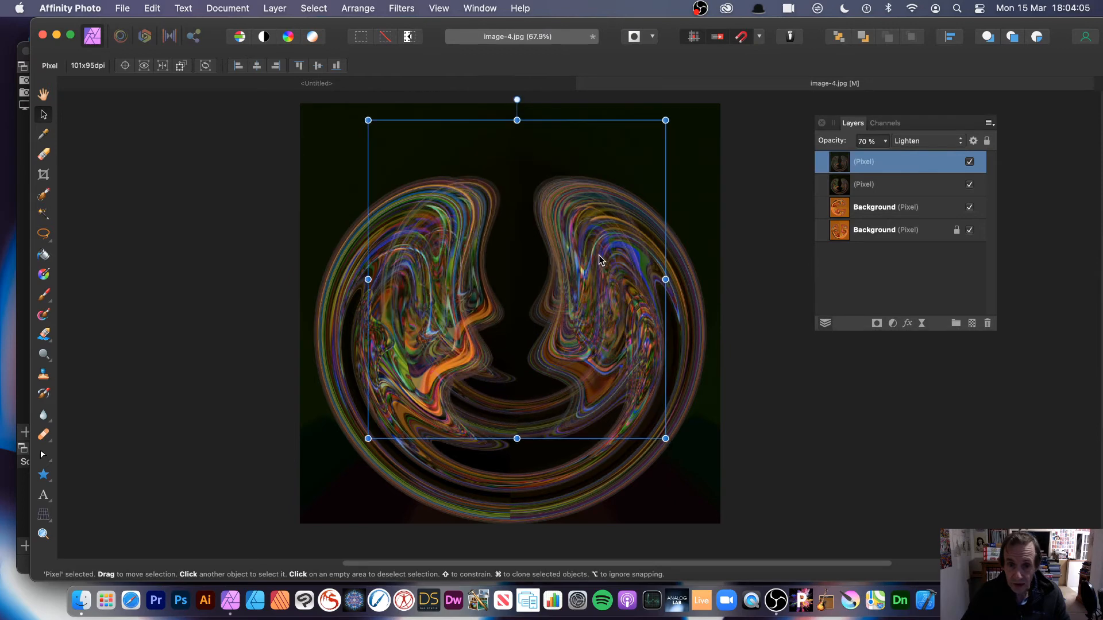
# - Merge the visible layers into a new pixel layer above the rest
pyautogui.click(278, 8)
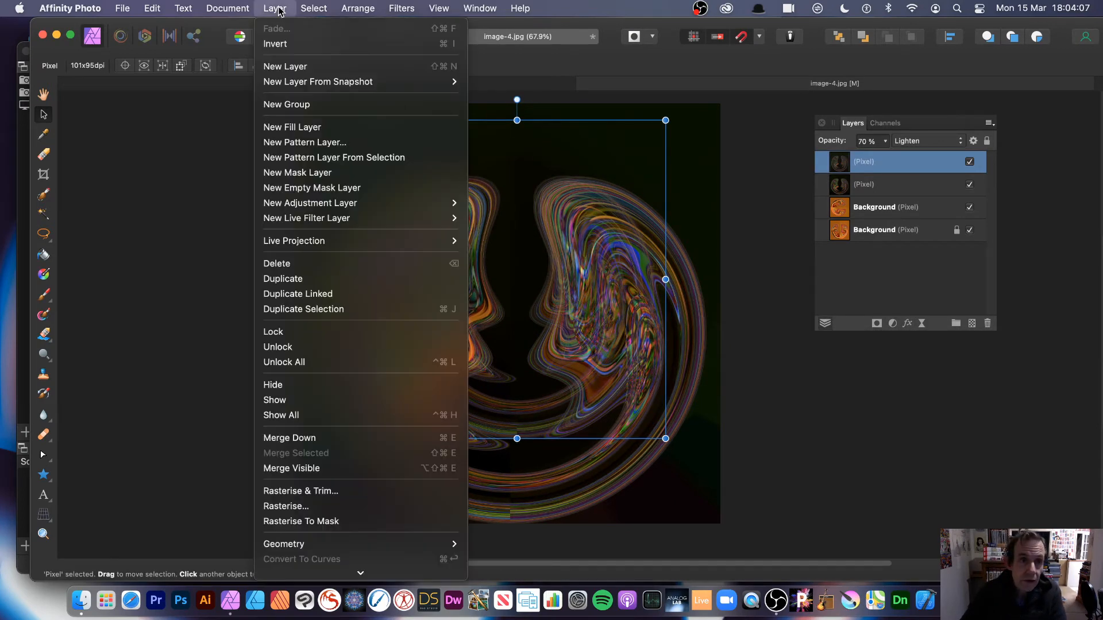
pyautogui.click(323, 470)
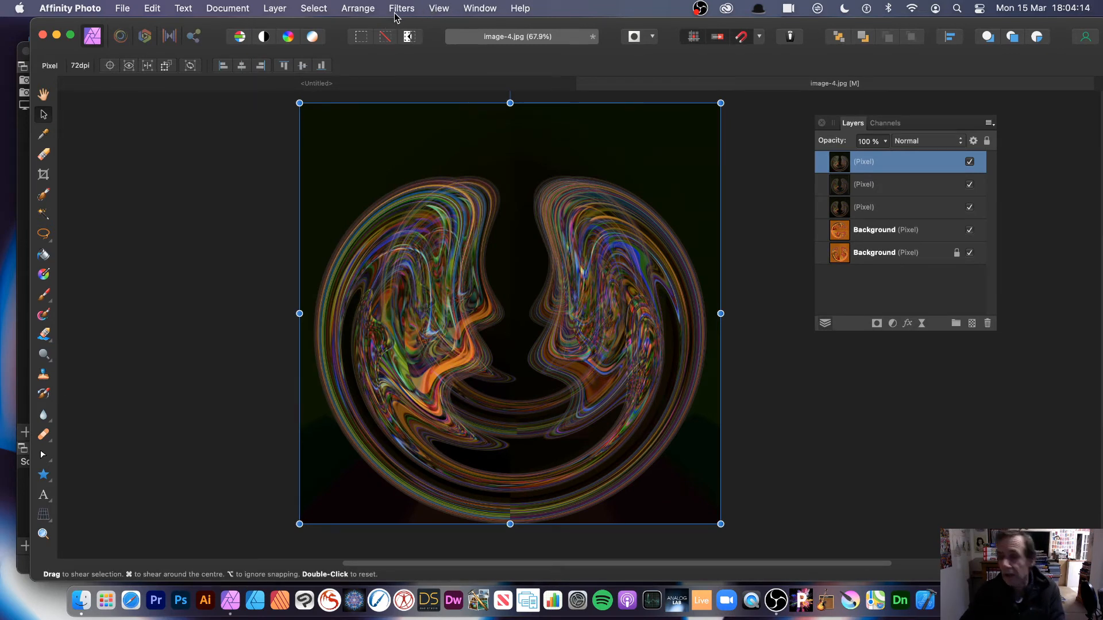
pyautogui.click(436, 8)
pyautogui.moveTo(492, 332)
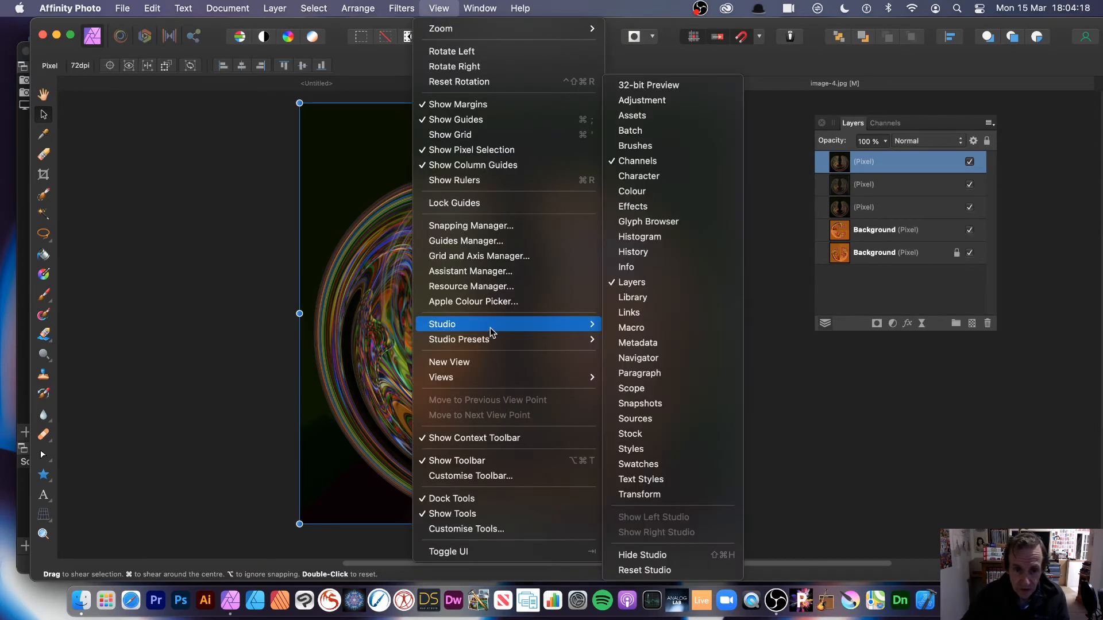
pyautogui.click(293, 213)
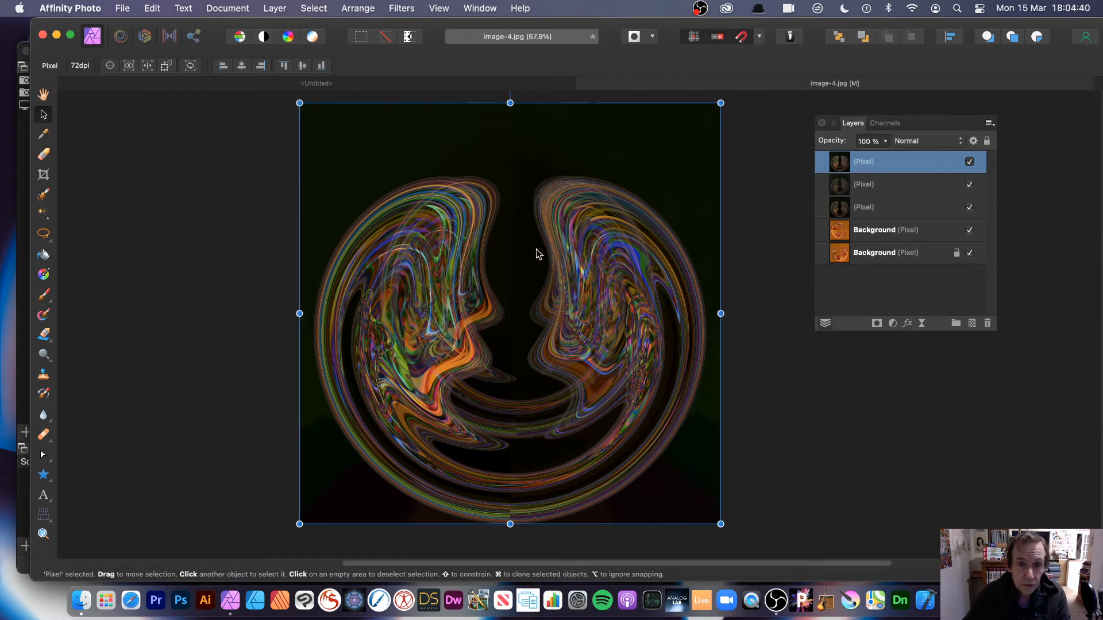
pyautogui.click(274, 8)
pyautogui.click(161, 93)
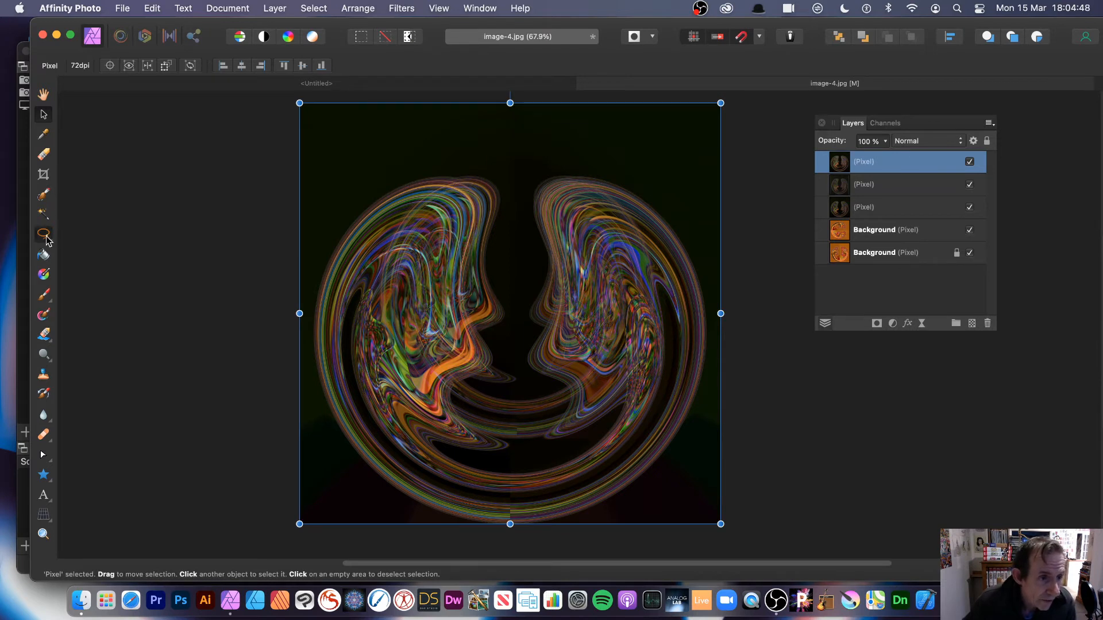
# - Select a tall ellipse over the left half of the swirl and create a new pattern layer from the selection
pyautogui.moveTo(44, 235)
pyautogui.mouseDown()
pyautogui.moveTo(96, 239)
pyautogui.moveTo(99, 253)
pyautogui.mouseUp()
pyautogui.moveTo(355, 246); pyautogui.dragTo(471, 405)
pyautogui.press('super+d')
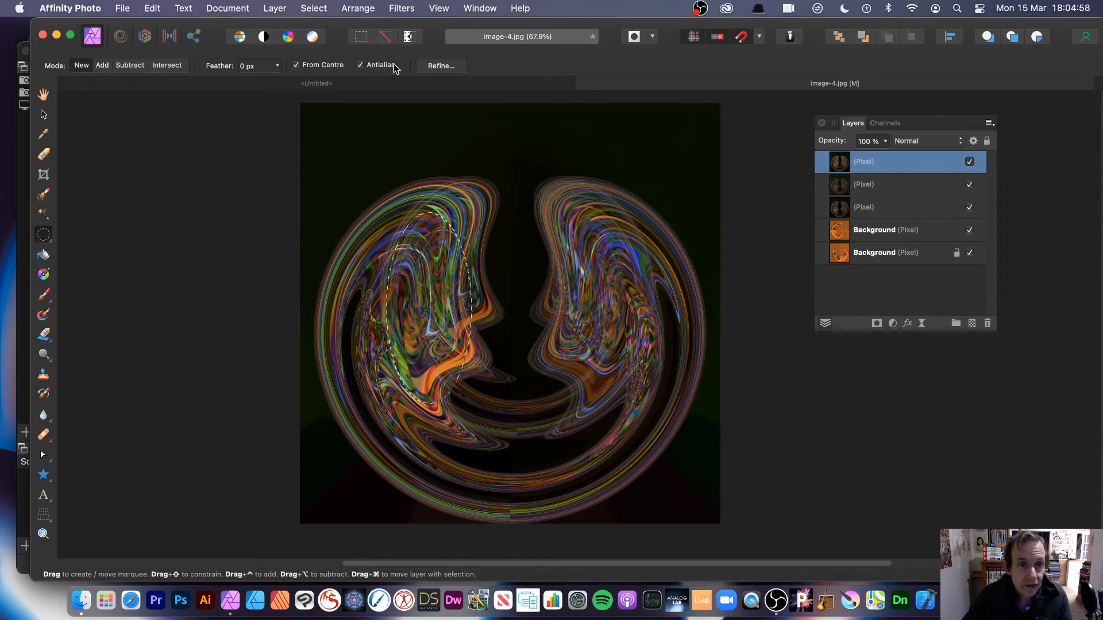
pyautogui.click(274, 8)
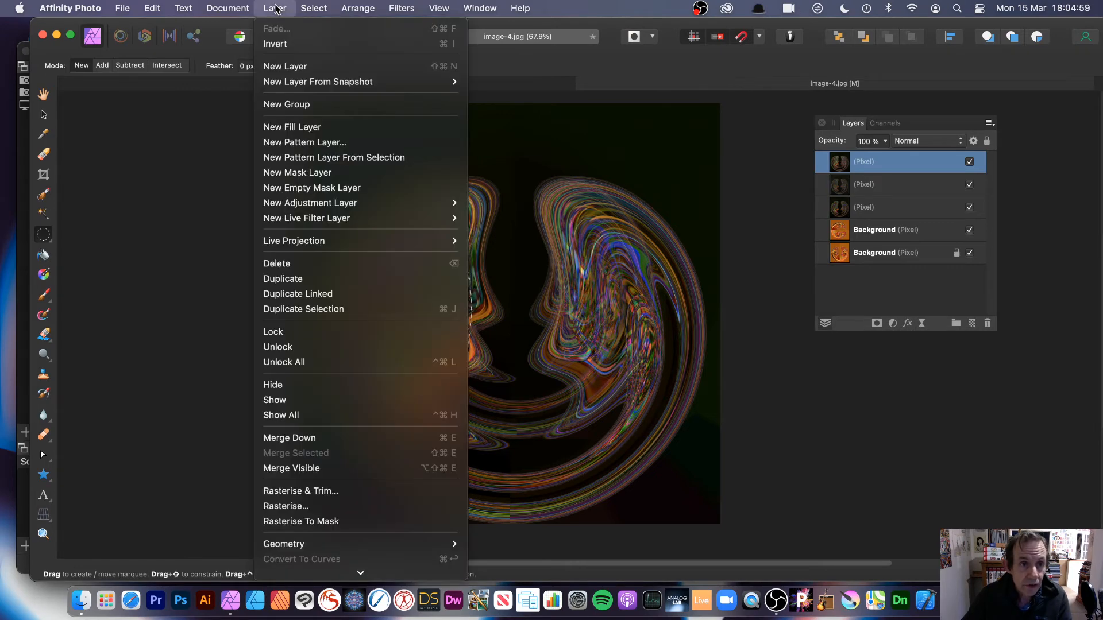
pyautogui.click(342, 164)
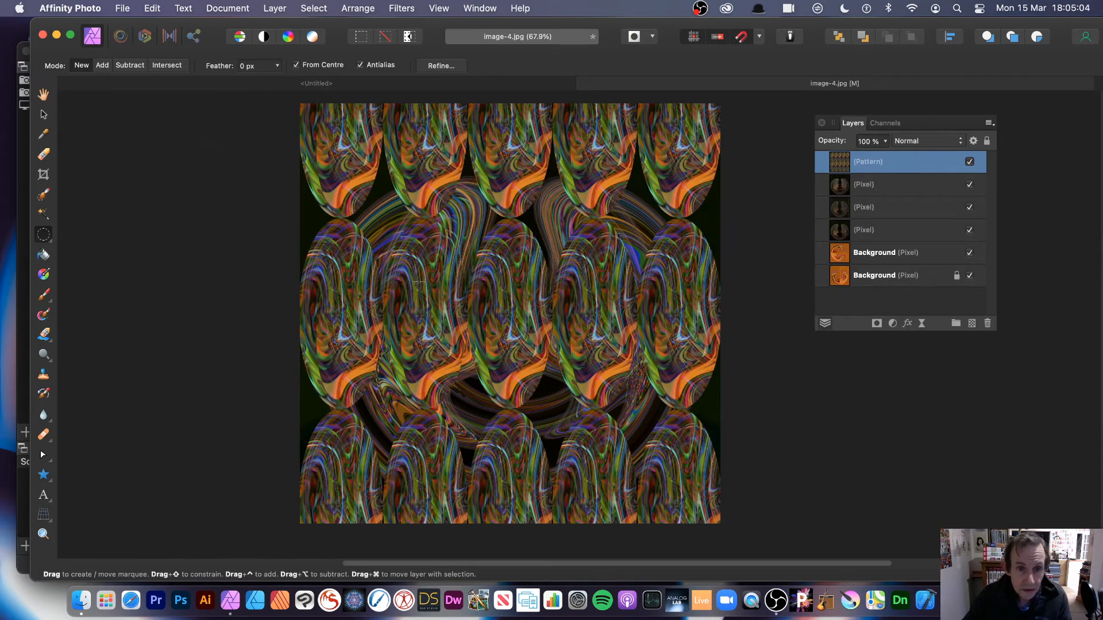
# - Rotate the pattern tile about 48° clockwise and try smaller and larger scales, settling on 71 dpi
pyautogui.click(43, 114)
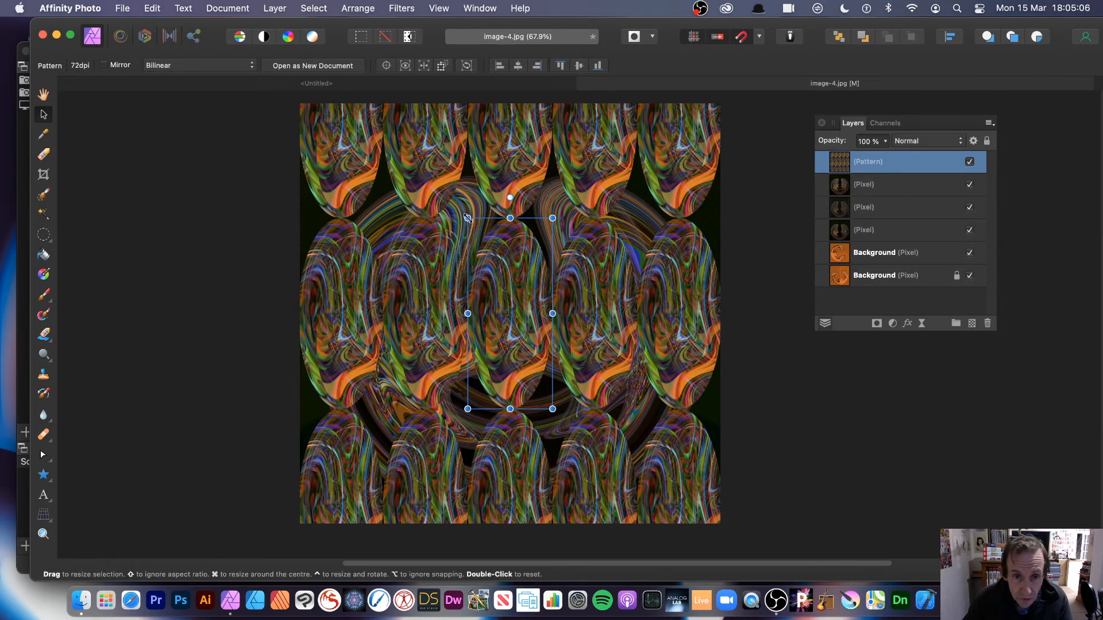
pyautogui.moveTo(467, 218); pyautogui.dragTo(458, 196)
pyautogui.moveTo(564, 192); pyautogui.dragTo(623, 269)
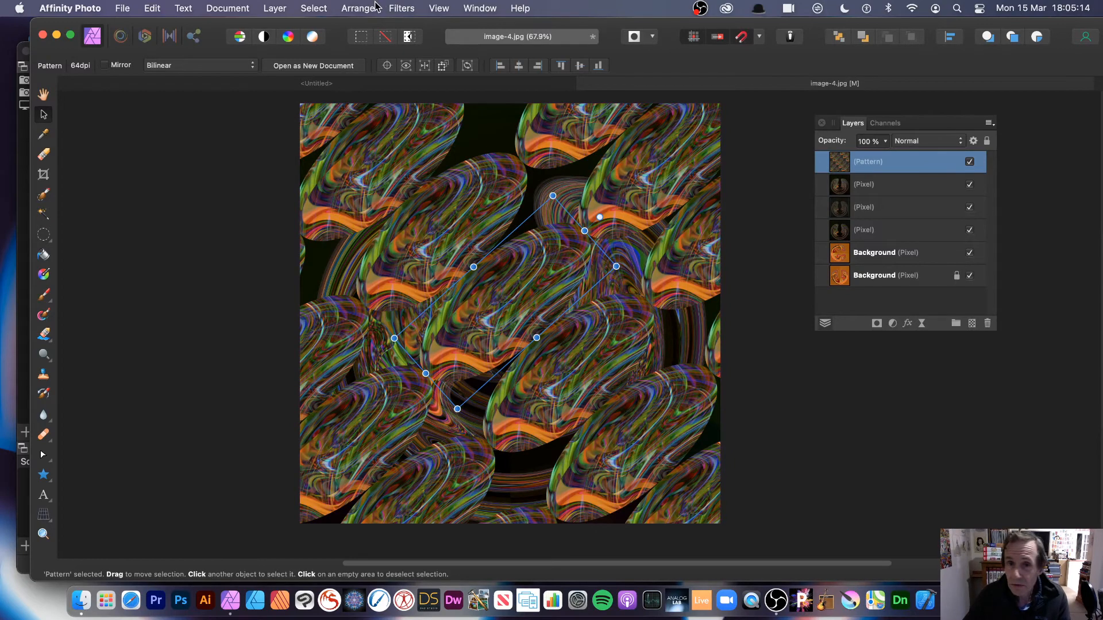
pyautogui.moveTo(616, 267); pyautogui.dragTo(480, 291)
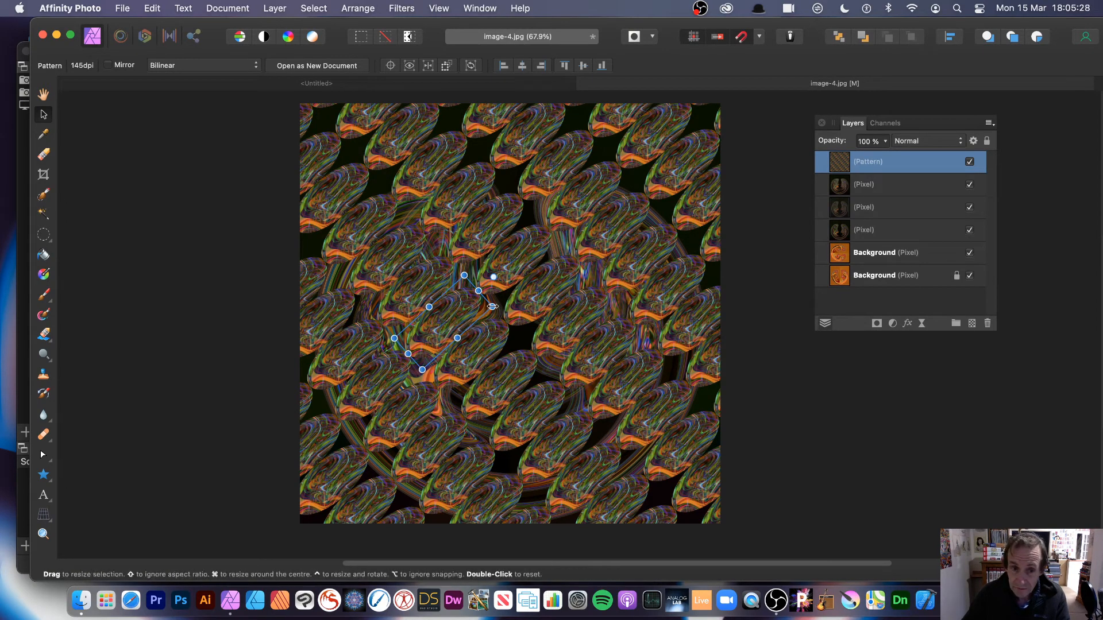
pyautogui.moveTo(492, 306); pyautogui.dragTo(607, 305)
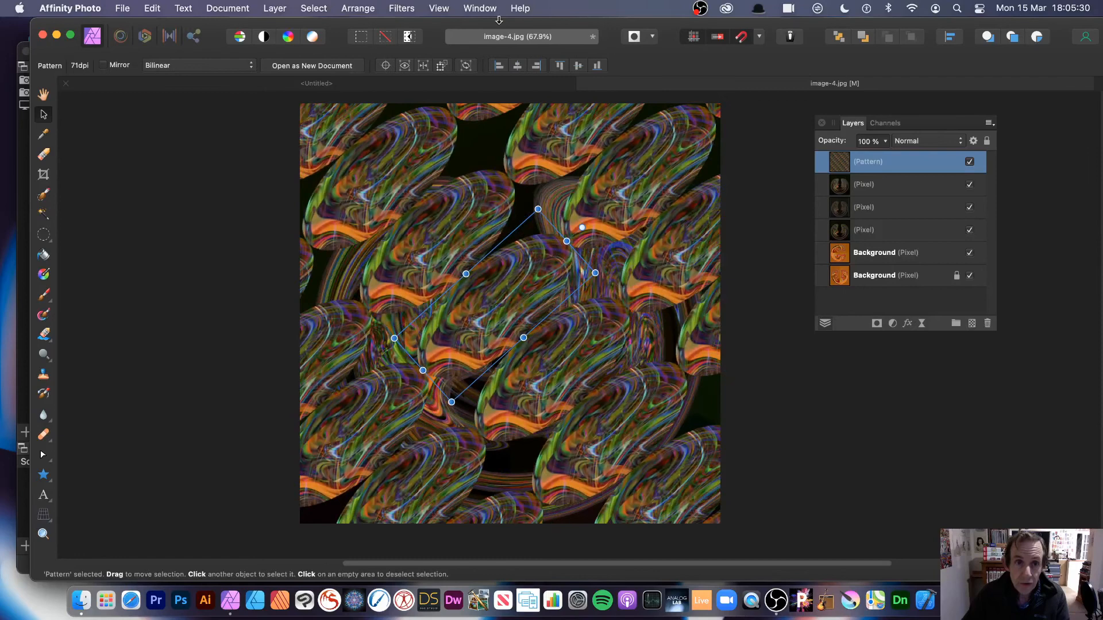
# - Try the Rectangular To Polar filter directly on the unrasterised pattern layer and undo it
pyautogui.click(405, 9)
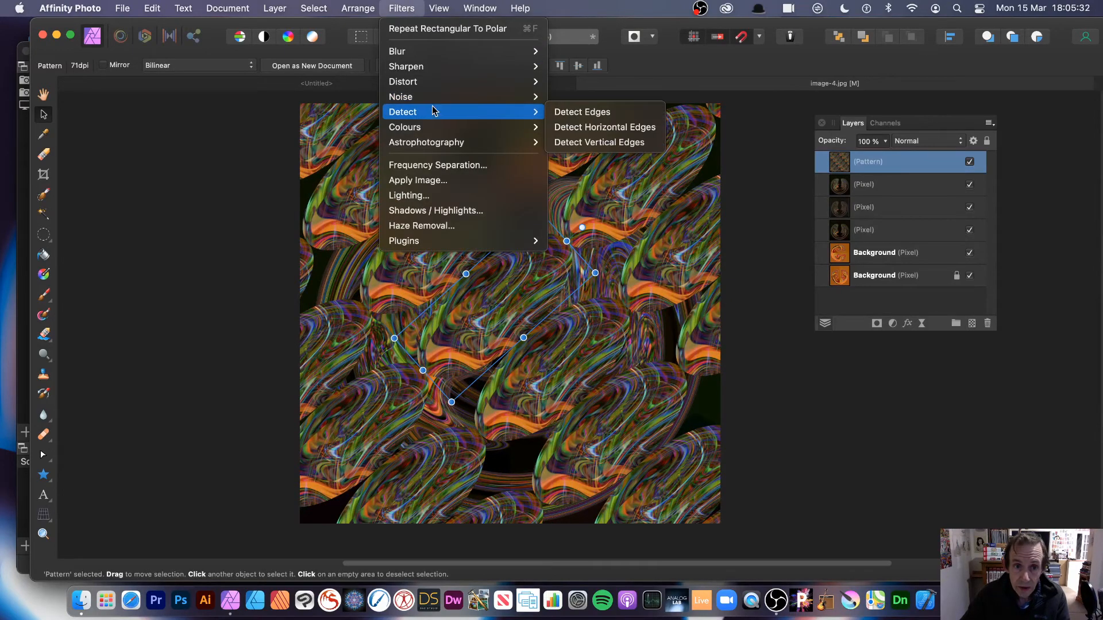
pyautogui.moveTo(430, 82)
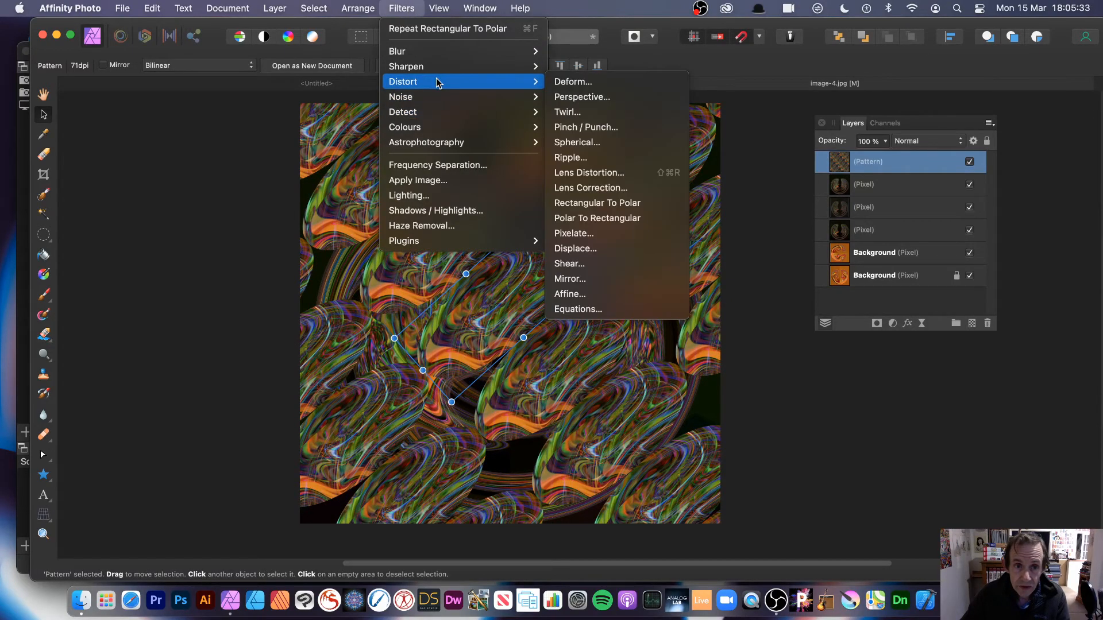
pyautogui.click(607, 203)
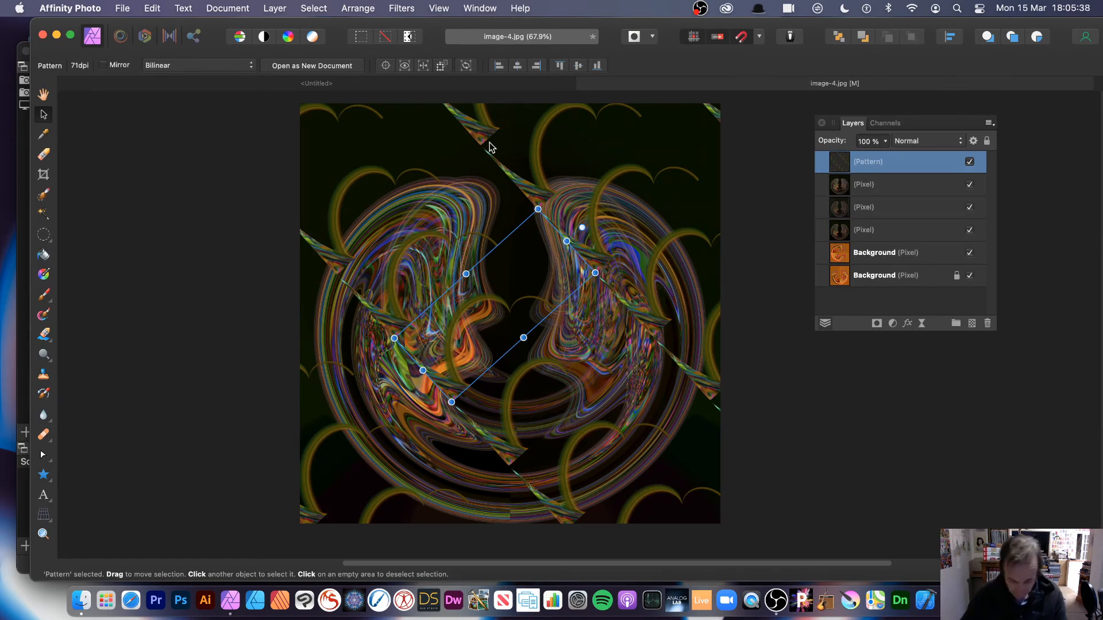
pyautogui.press('super+z')
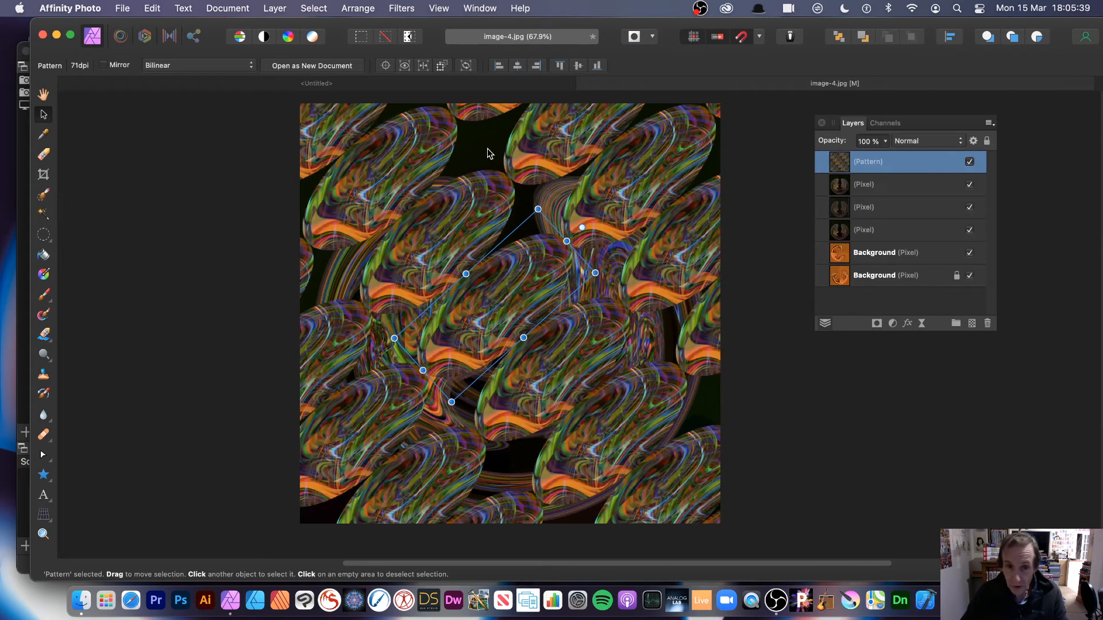
# - Rasterise the pattern layer and apply the Rectangular To Polar filter to it
pyautogui.click(275, 8)
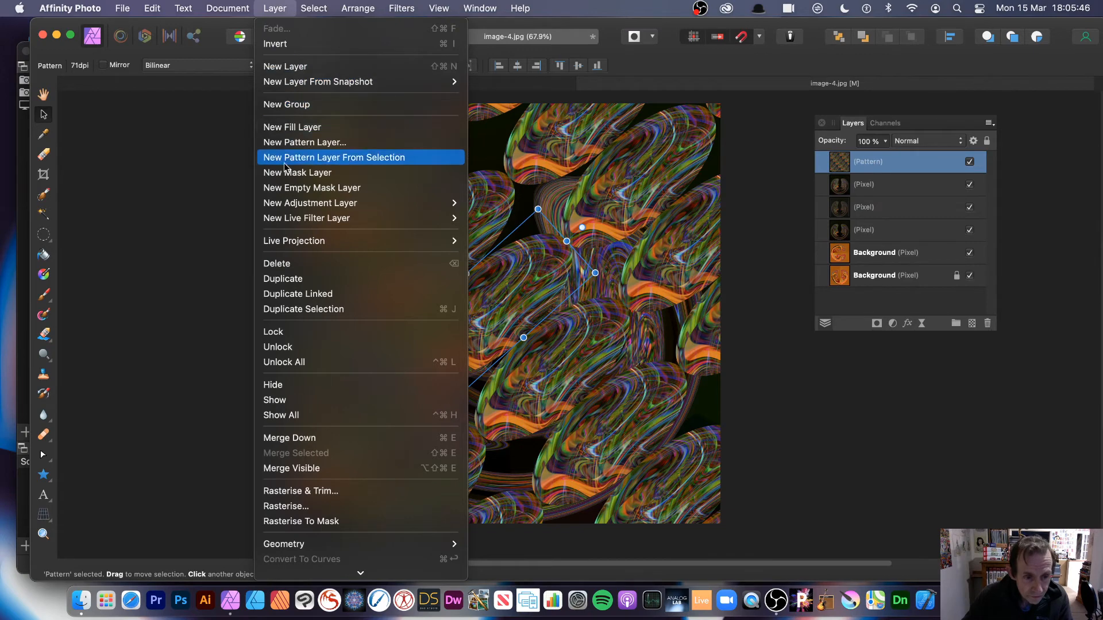
pyautogui.click(284, 513)
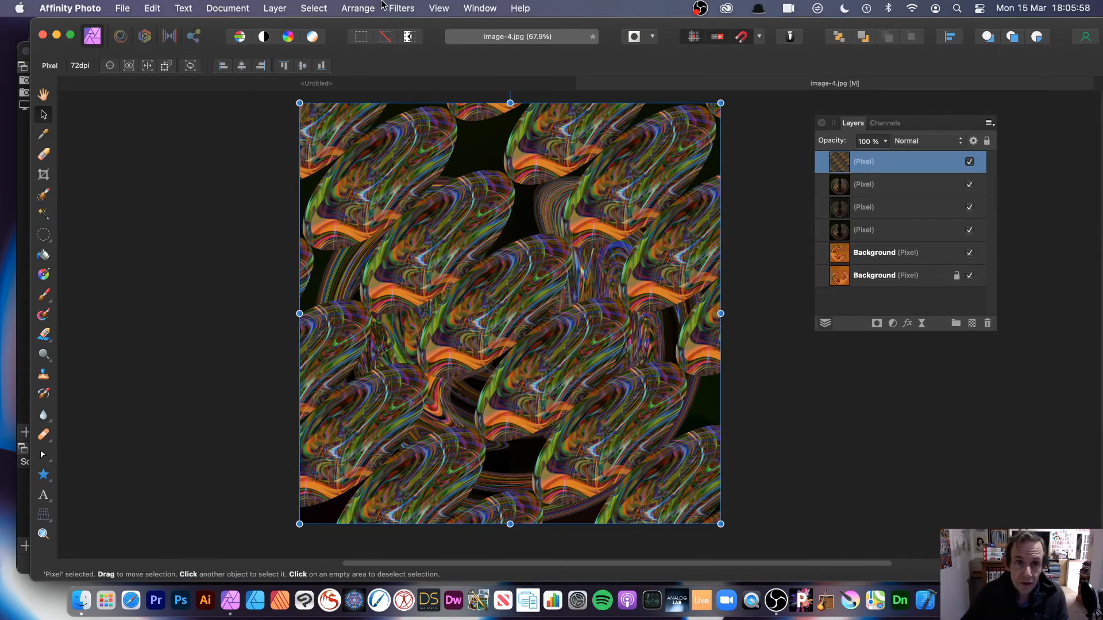
pyautogui.click(401, 8)
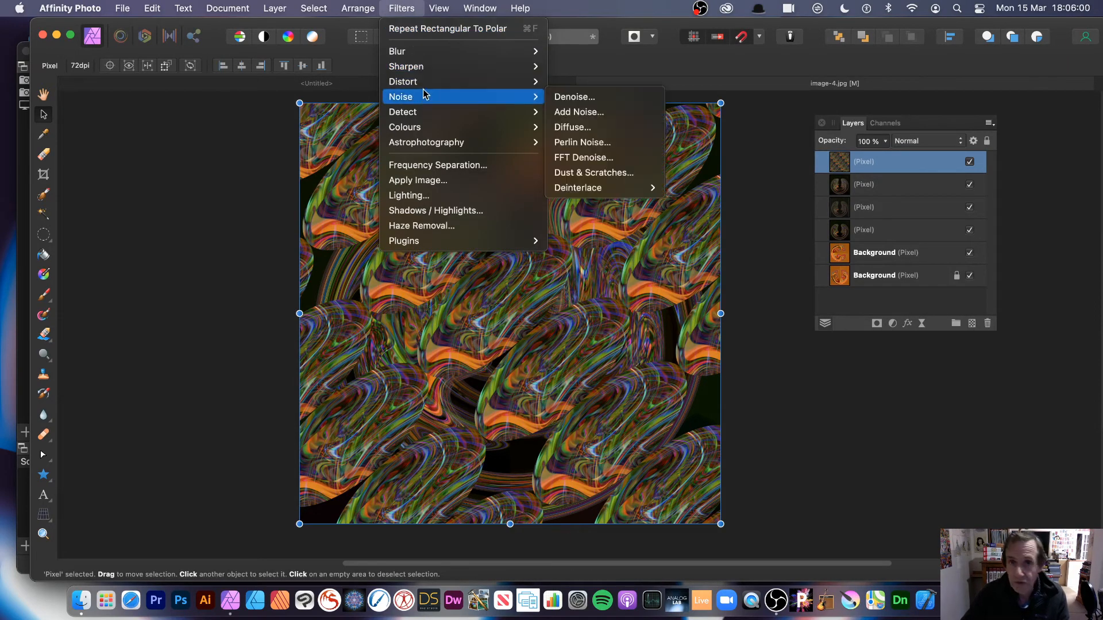
pyautogui.moveTo(435, 96)
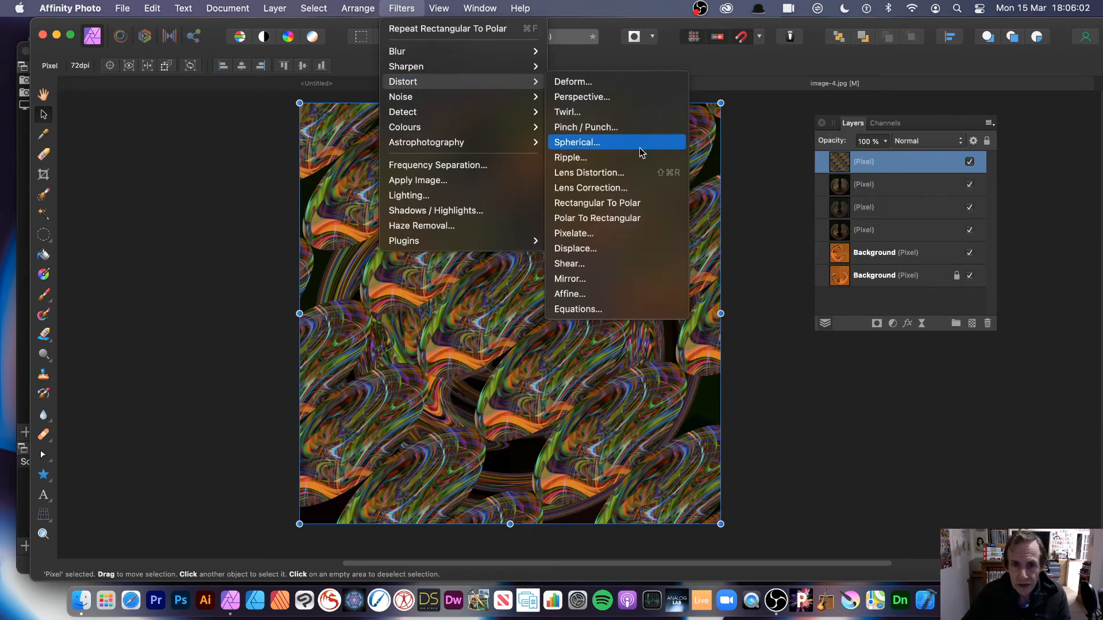
pyautogui.click(629, 205)
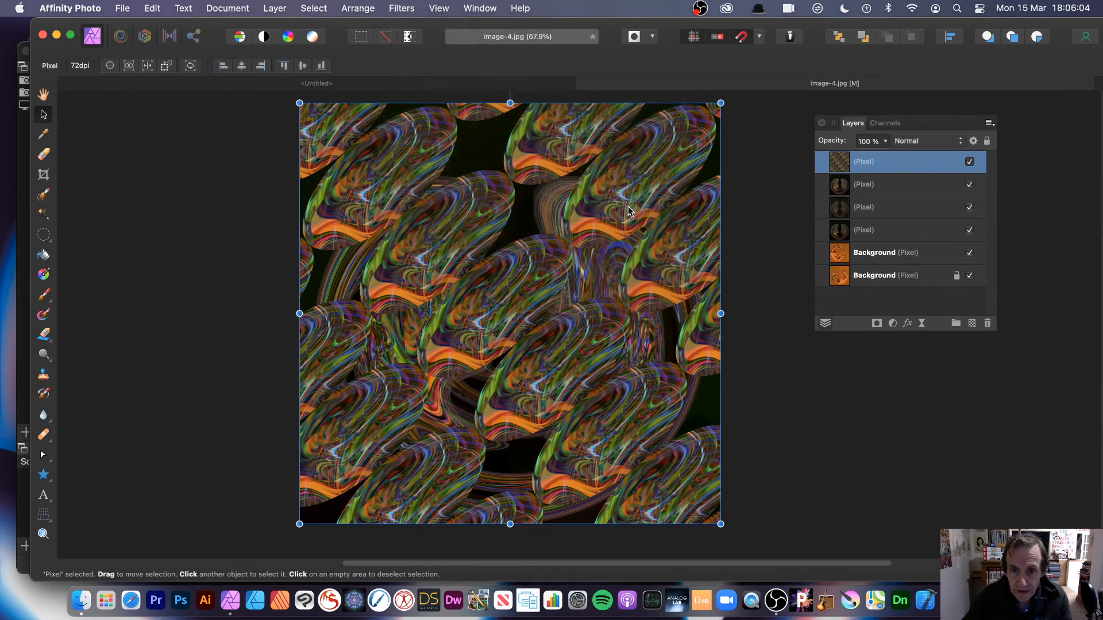
# - Repeat the Rectangular To Polar filter four more times on the rasterised pattern layer
pyautogui.click(403, 9)
pyautogui.click(409, 29)
pyautogui.click(405, 9)
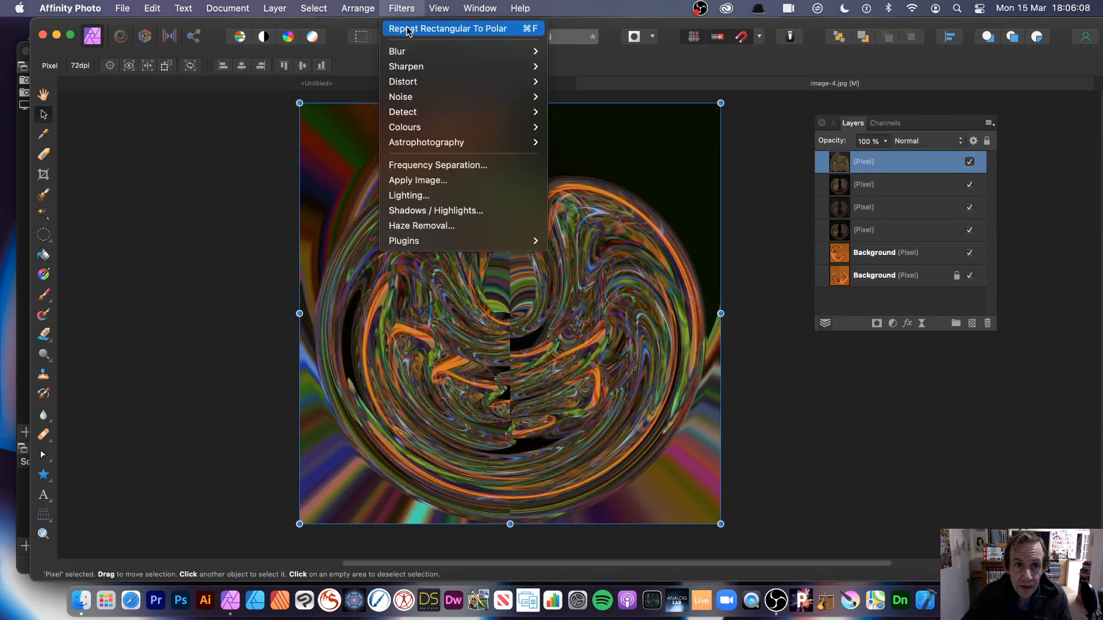
pyautogui.click(409, 30)
pyautogui.click(389, 8)
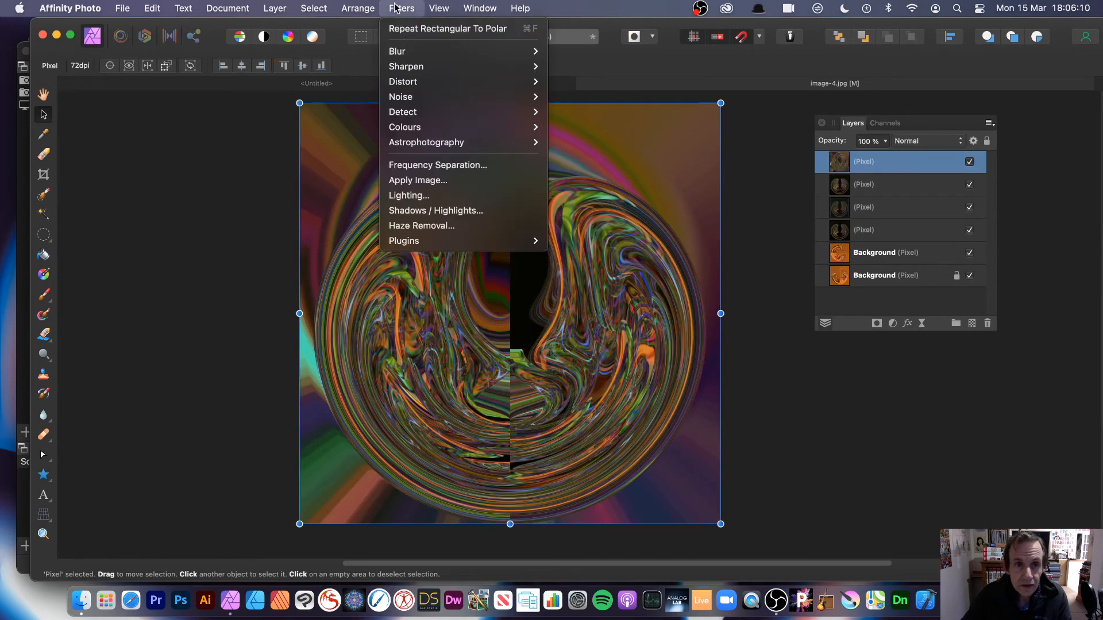
pyautogui.click(400, 30)
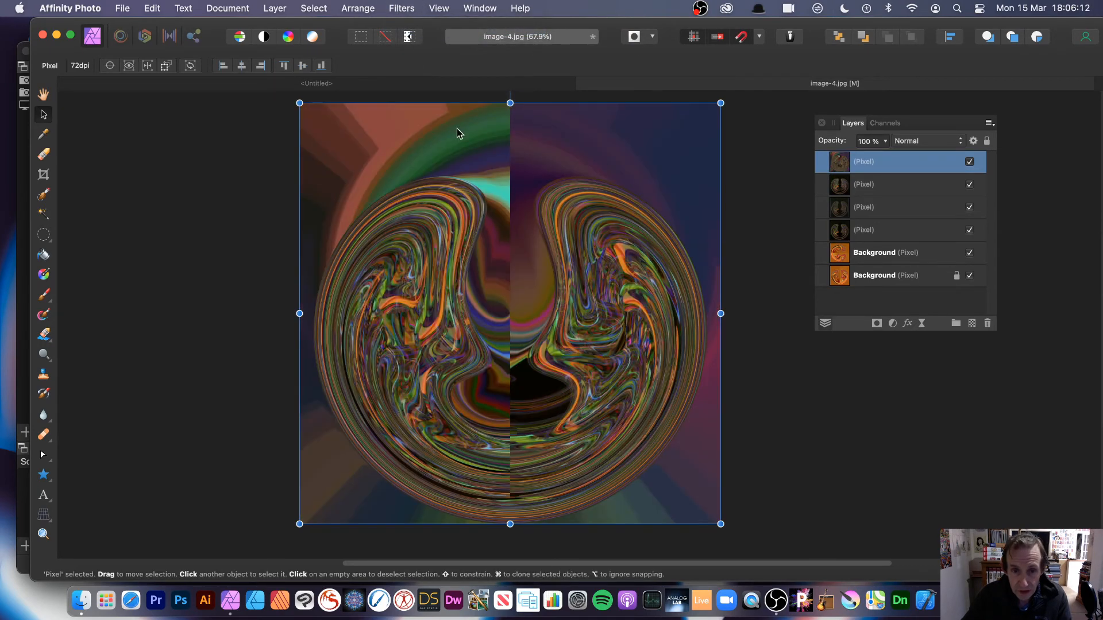
pyautogui.click(400, 9)
pyautogui.click(406, 30)
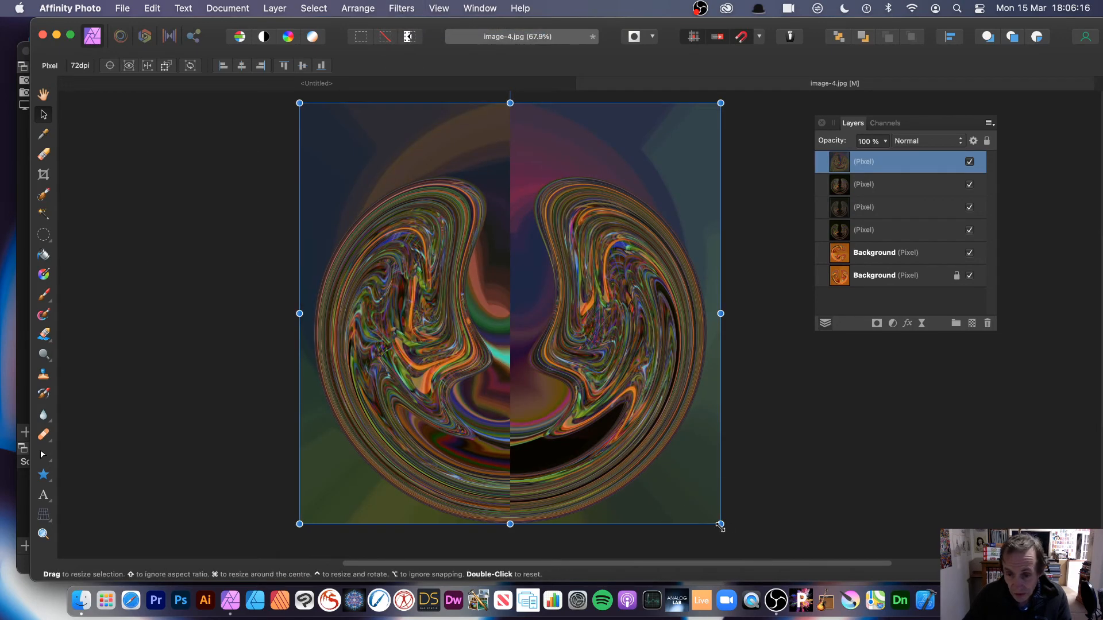
# - Marquee-select a tall rectangular area in the left half of the swirled artwork and create a new pattern layer from the selection
pyautogui.click(43, 235)
pyautogui.click(102, 237)
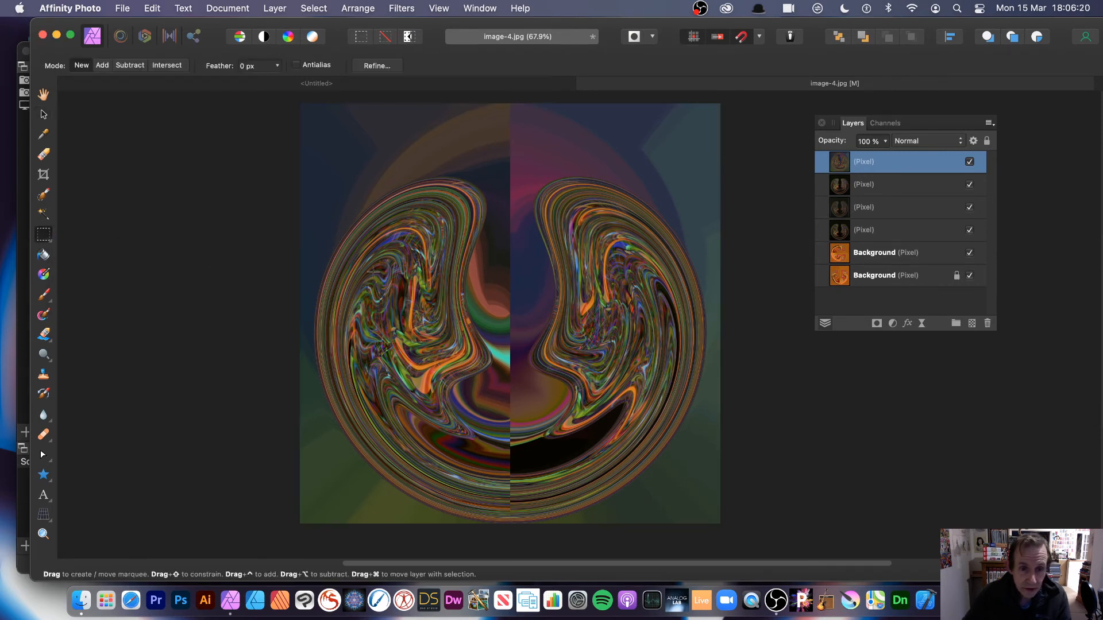
pyautogui.moveTo(371, 256); pyautogui.dragTo(440, 453)
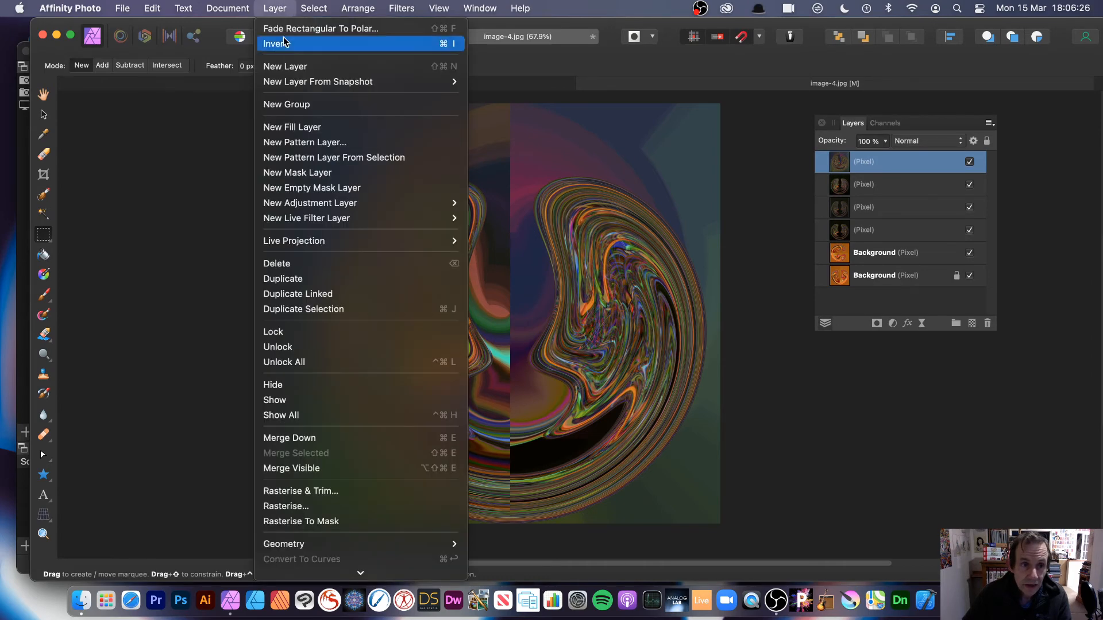
pyautogui.click(305, 157)
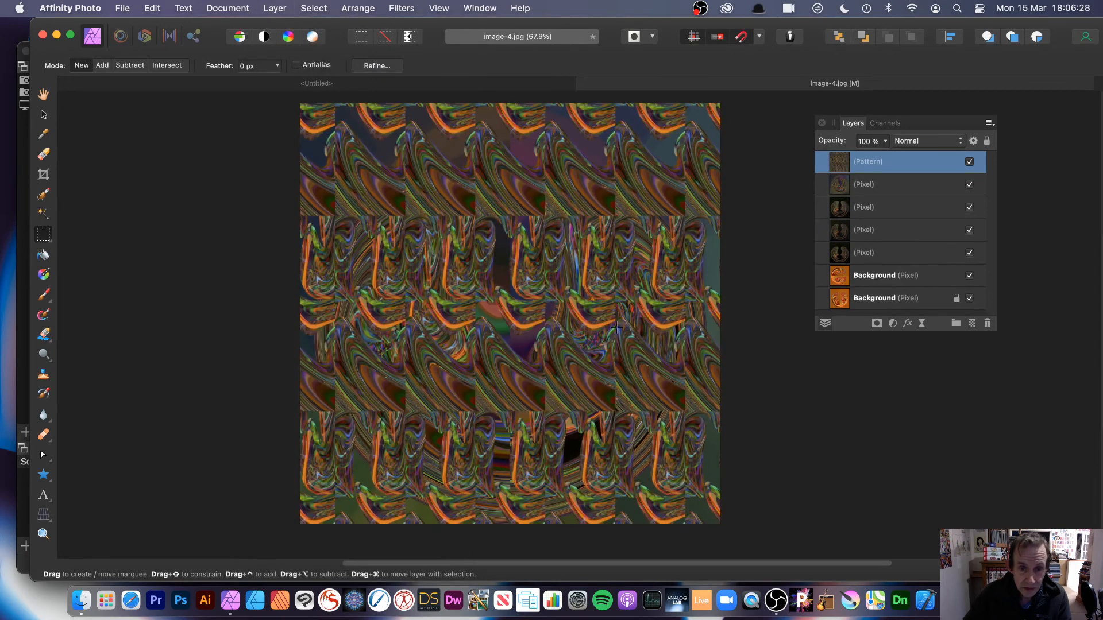
# - Rotate the pattern tile about 49° clockwise, enlarge it to 50 dpi and shift it slightly
pyautogui.click(43, 114)
pyautogui.moveTo(475, 215); pyautogui.dragTo(605, 310)
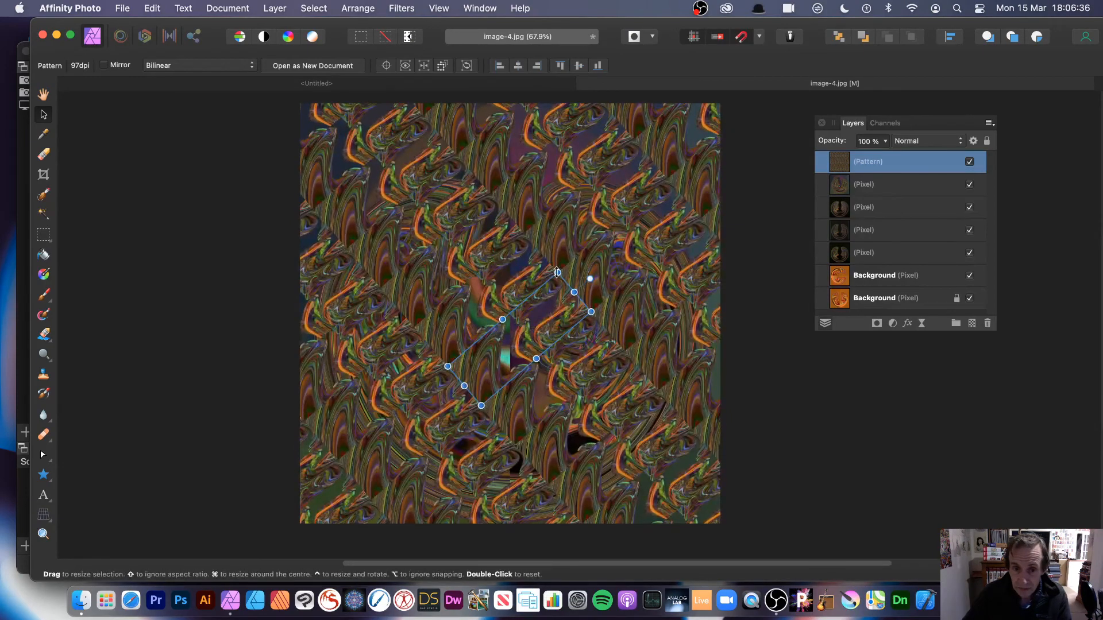
pyautogui.moveTo(556, 271); pyautogui.dragTo(446, 124)
pyautogui.moveTo(543, 258); pyautogui.dragTo(537, 264)
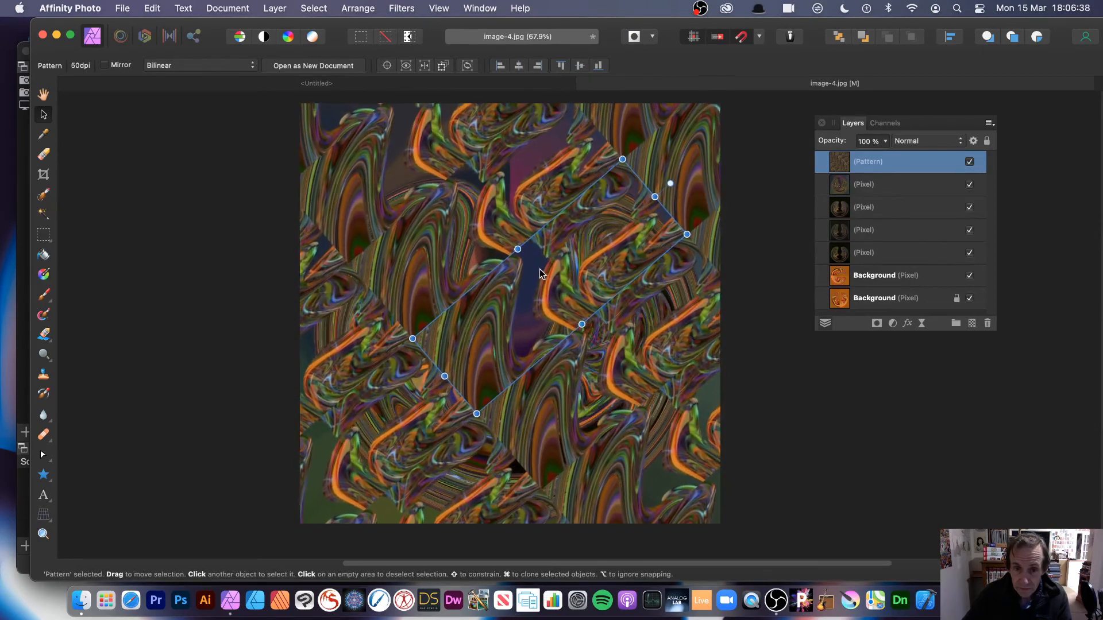
# - Rasterise the new rotated pattern layer and run the Rectangular To Polar filter on it once
pyautogui.click(270, 11)
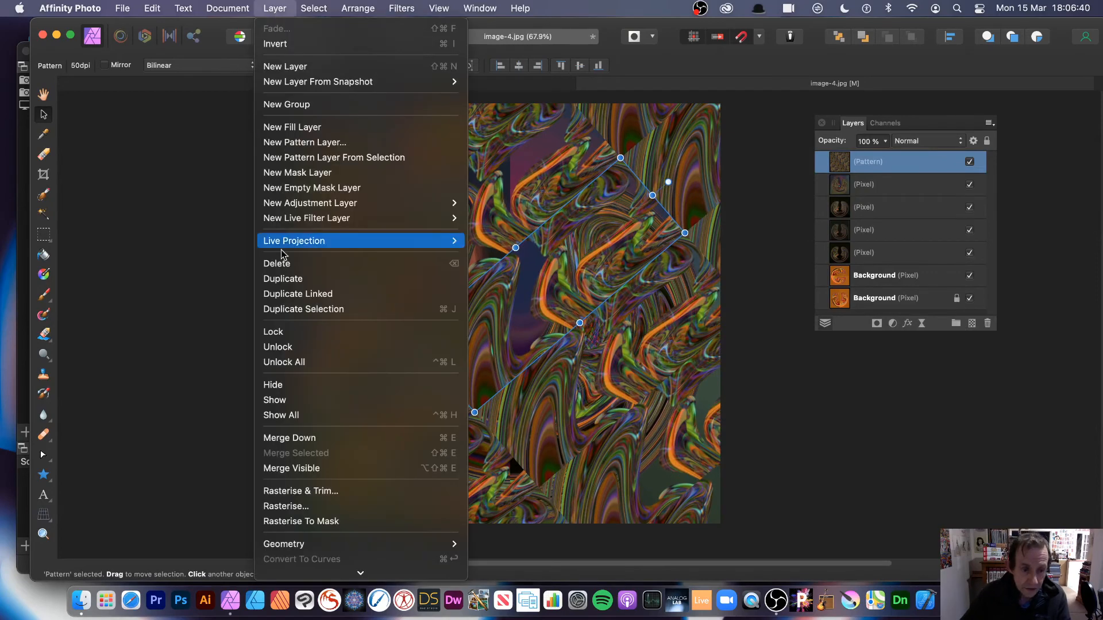
pyautogui.click(314, 506)
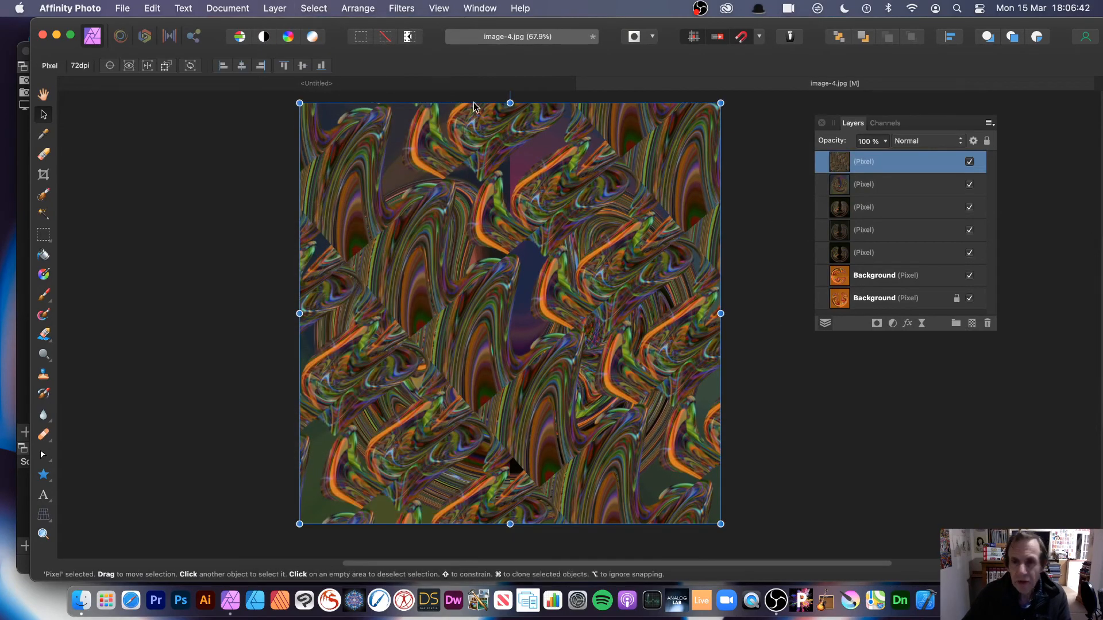
pyautogui.click(402, 8)
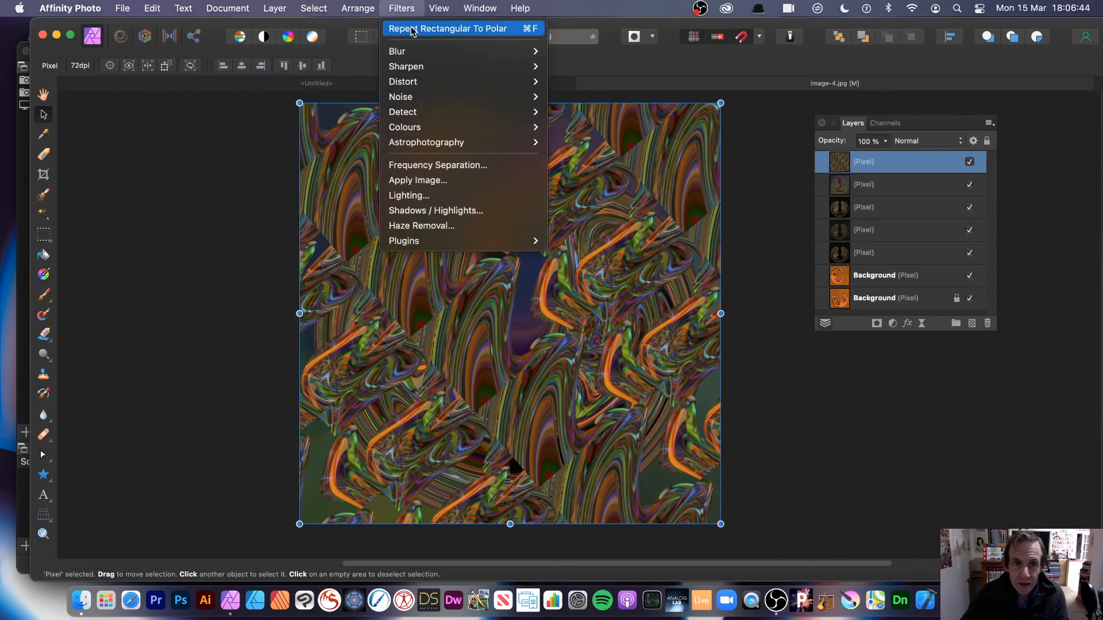
pyautogui.click(437, 28)
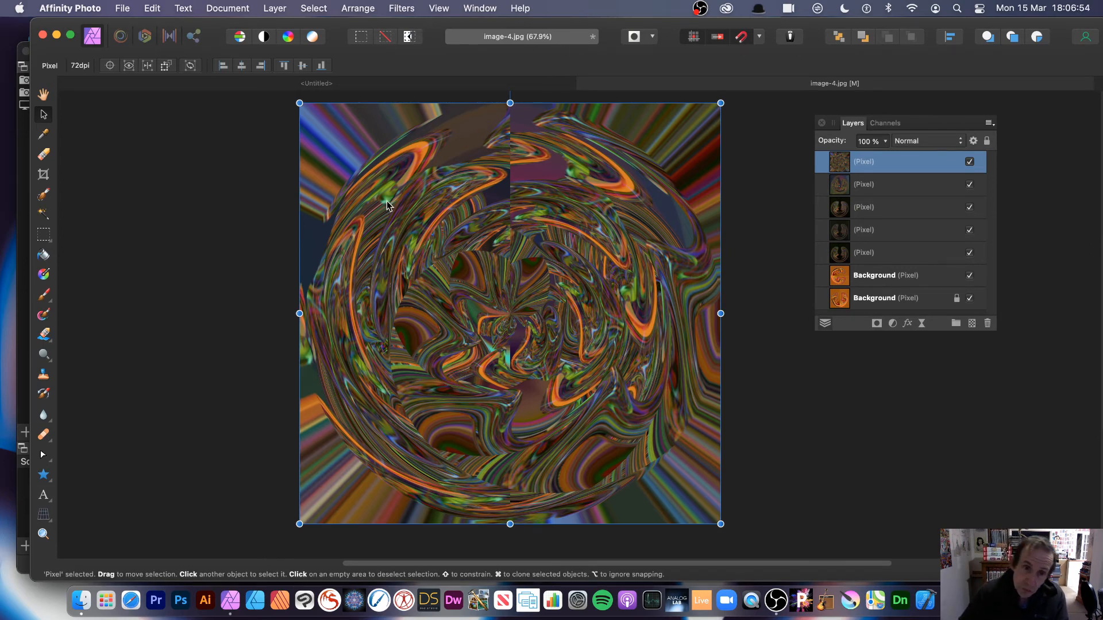
# - Repeat the Rectangular To Polar filter two more times on the top pixel layer
pyautogui.click(402, 8)
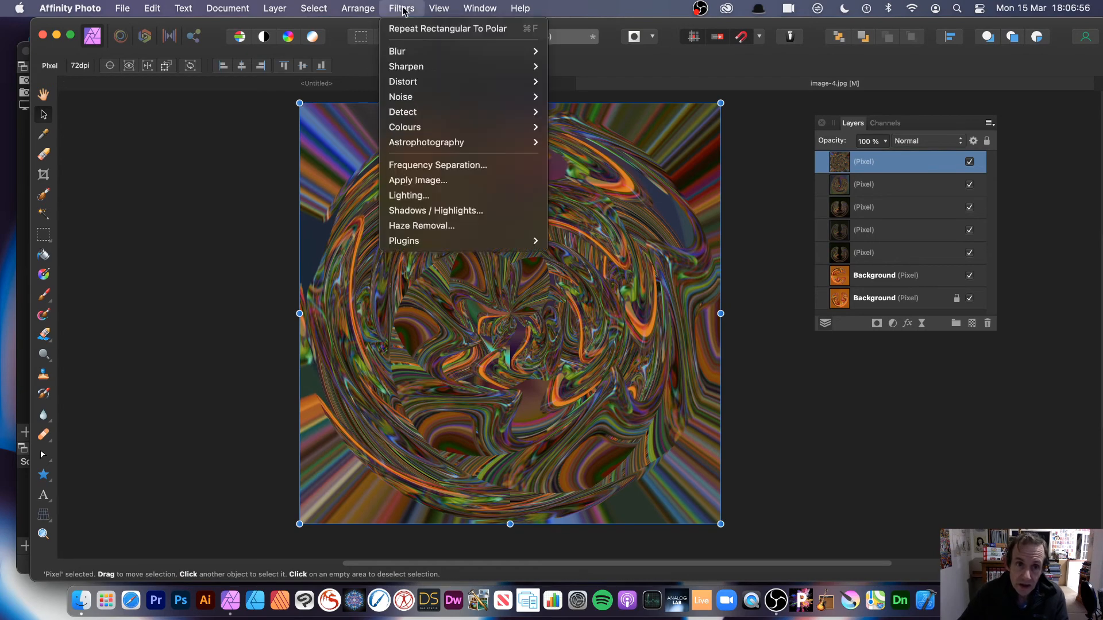
pyautogui.click(406, 32)
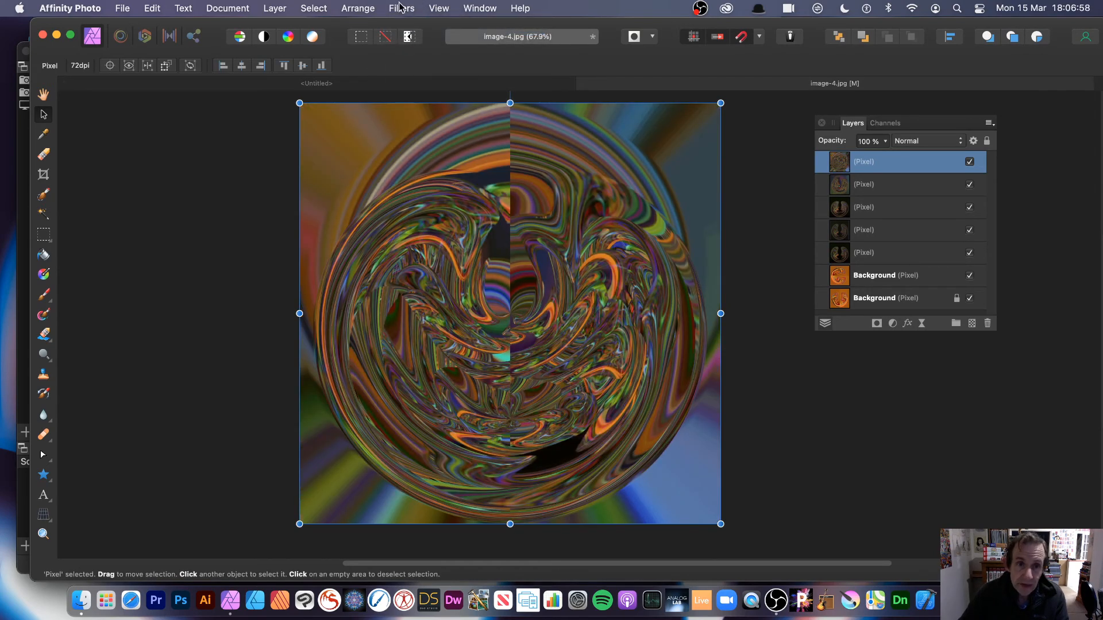
pyautogui.click(401, 8)
pyautogui.click(402, 31)
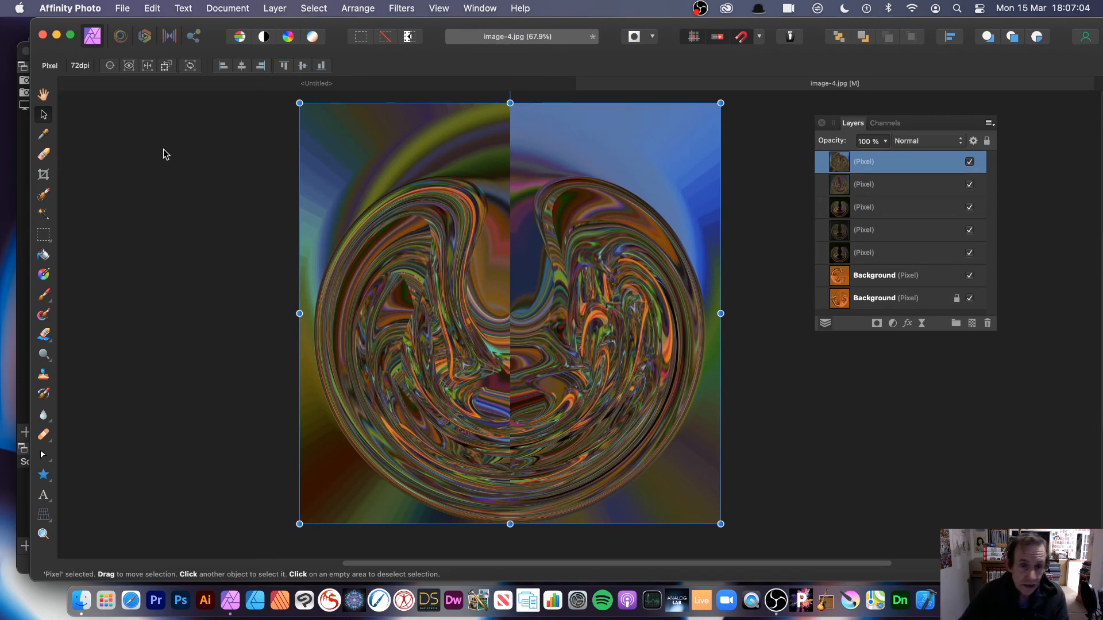
# - Duplicate the filtered top layer and rotate the copy 180°
pyautogui.click(274, 8)
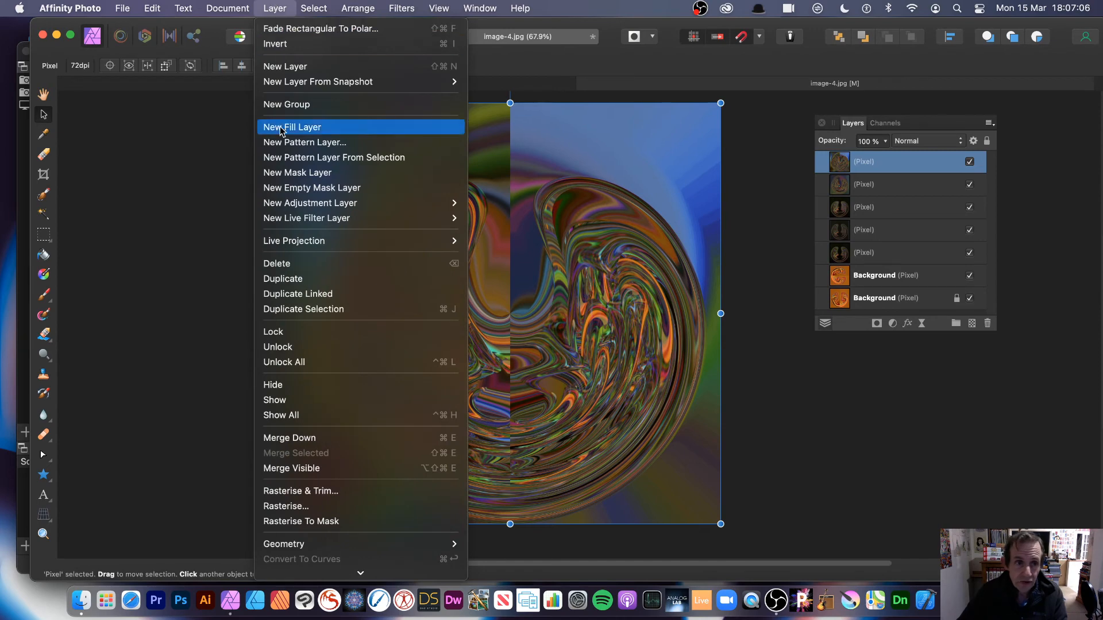
pyautogui.click(283, 279)
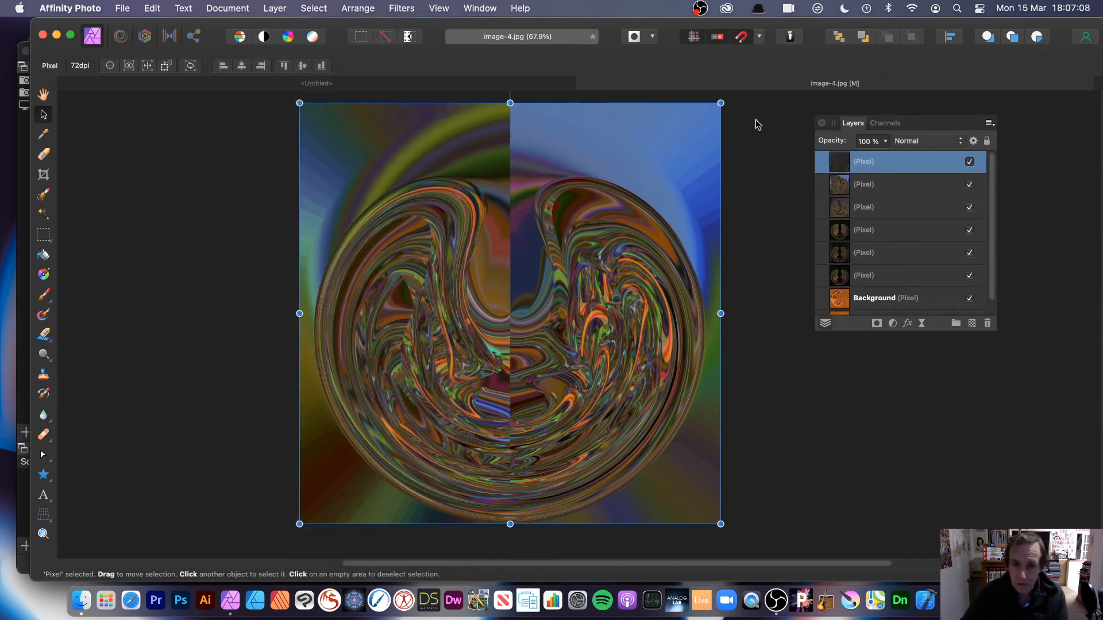
pyautogui.moveTo(727, 100); pyautogui.dragTo(441, 395)
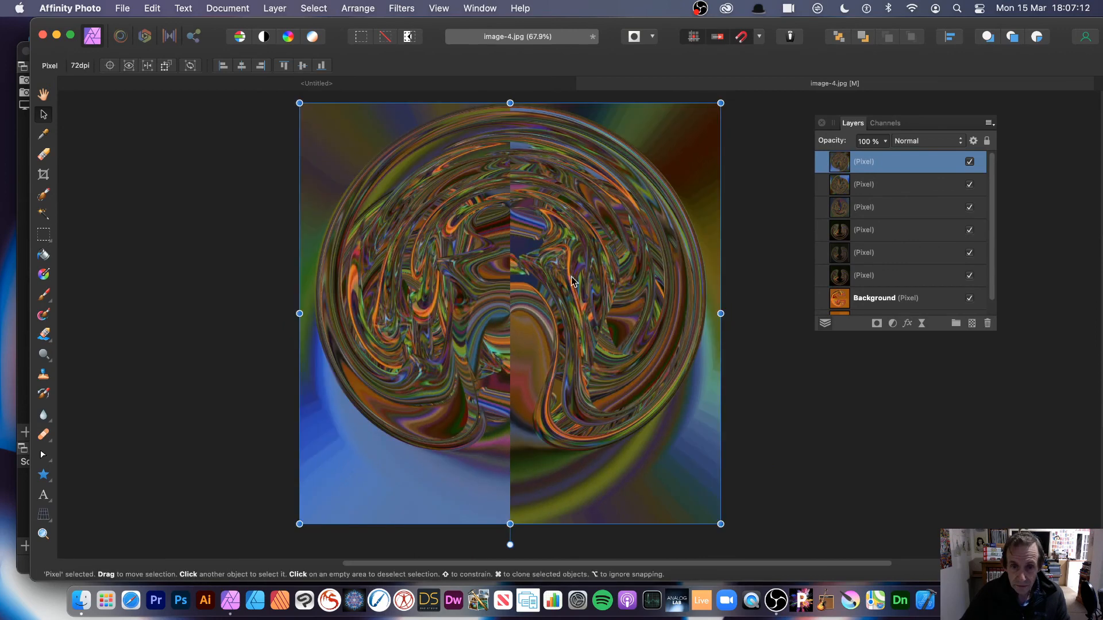
# - Set the rotated copy's blend mode to Lighten and merge the visible layers
pyautogui.click(918, 141)
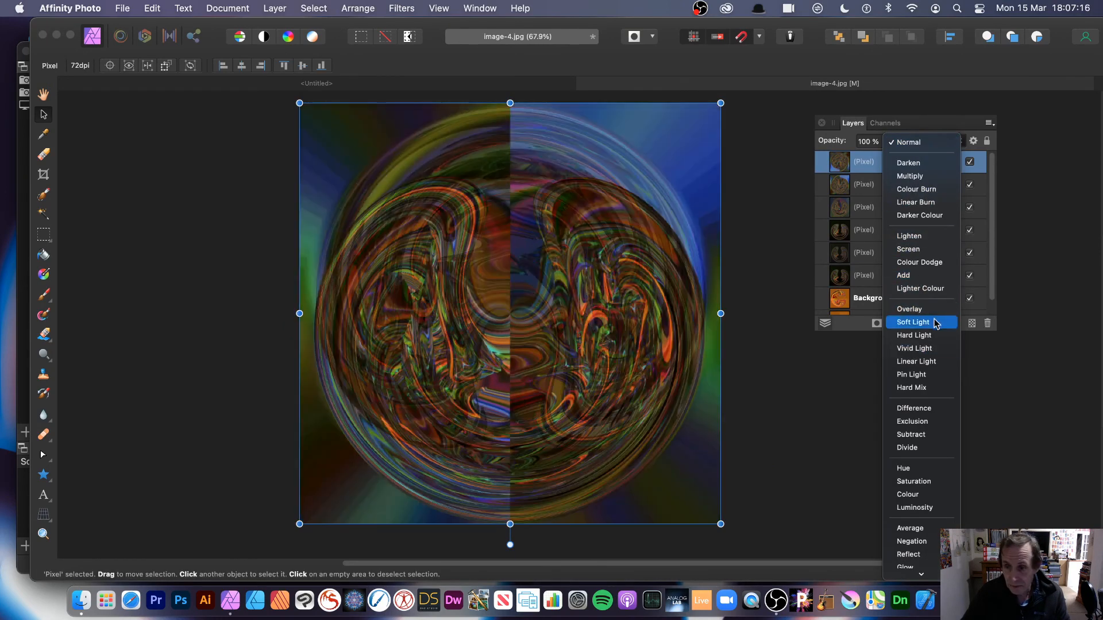
pyautogui.click(927, 236)
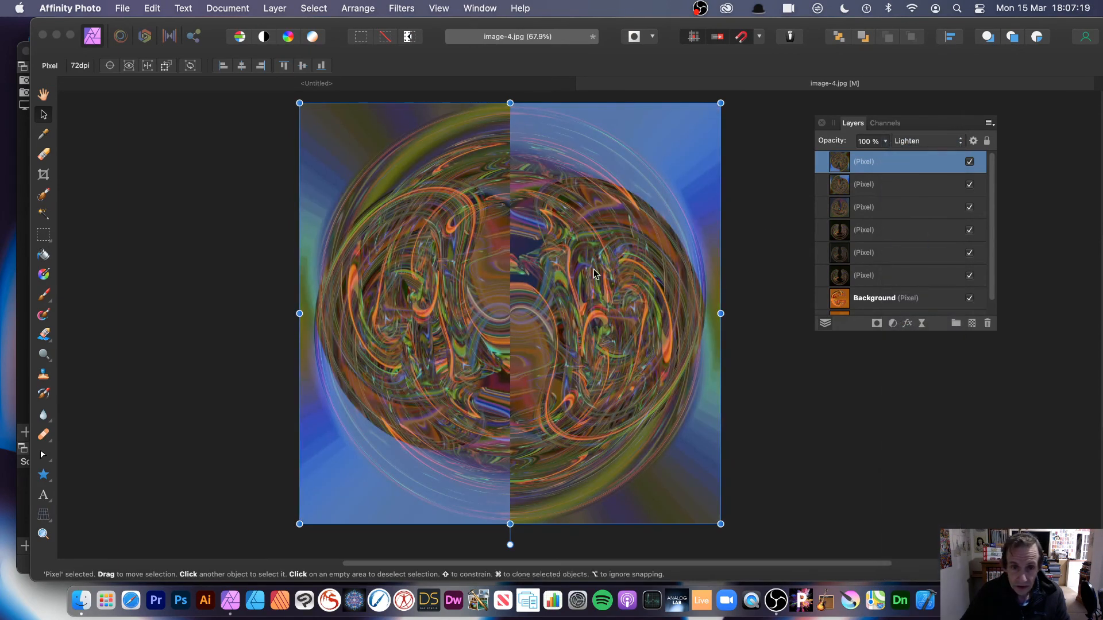
pyautogui.click(275, 8)
pyautogui.click(363, 467)
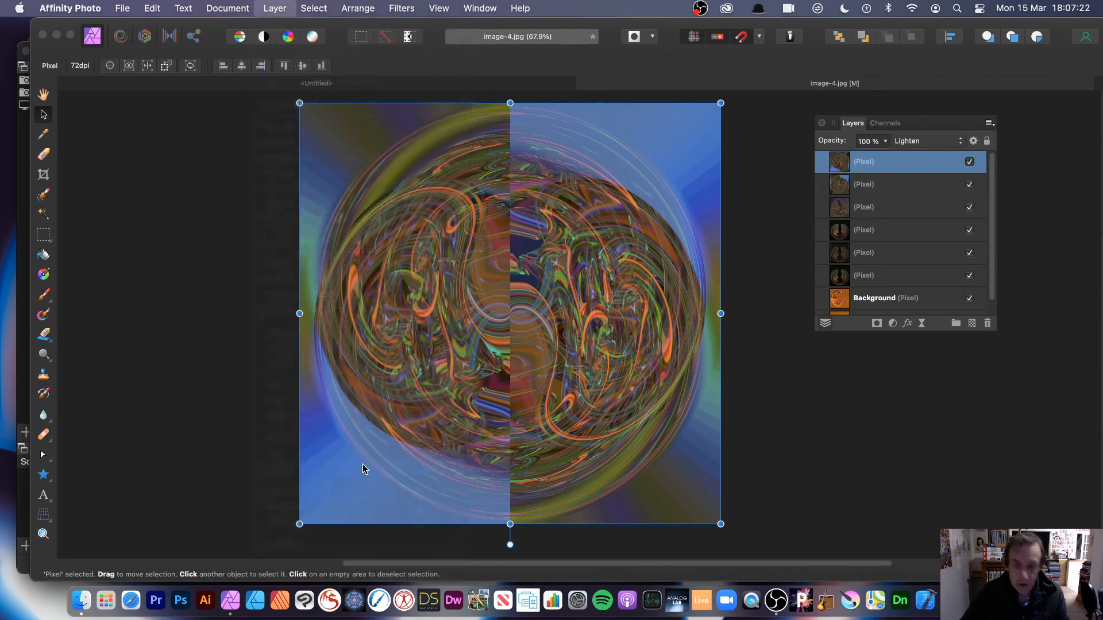